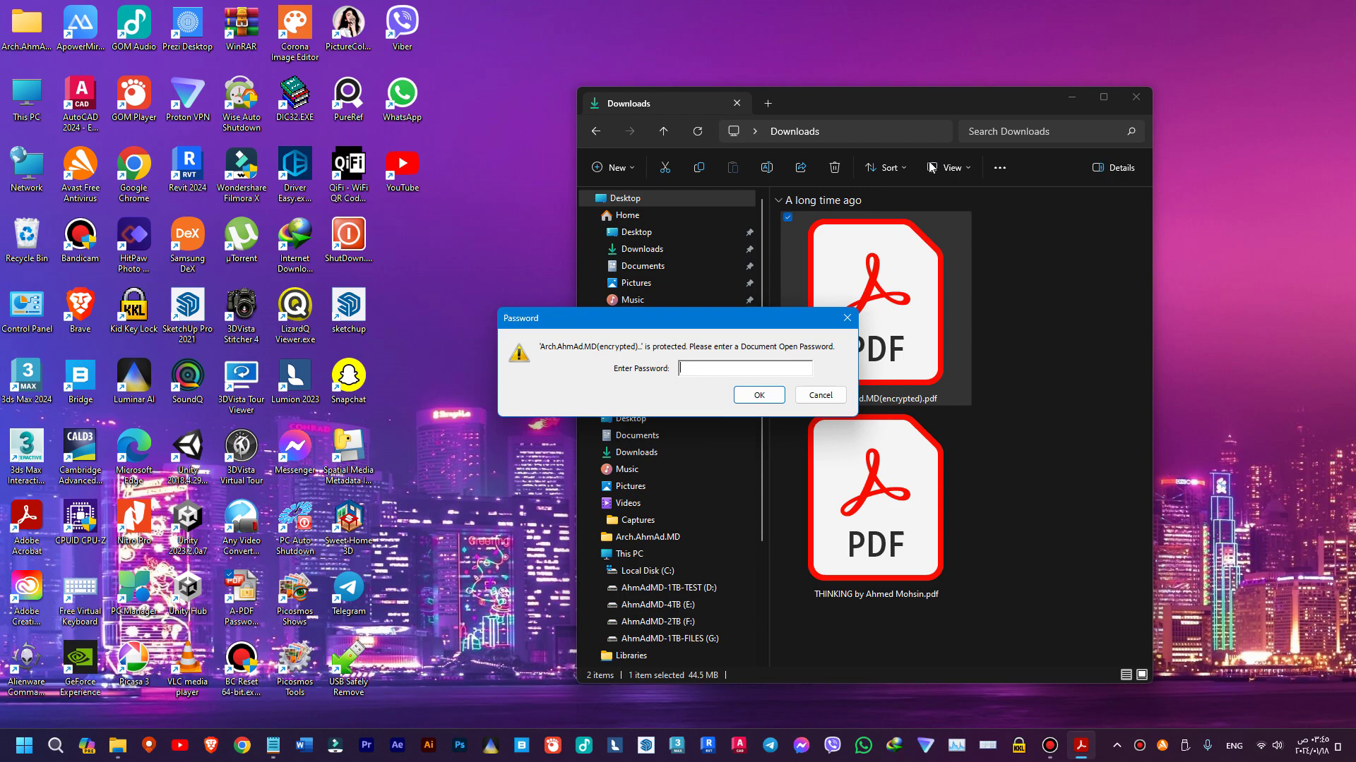
# - Paste the document open password from Notepad into Acrobat's Enter Password field
pyautogui.click(273, 745)
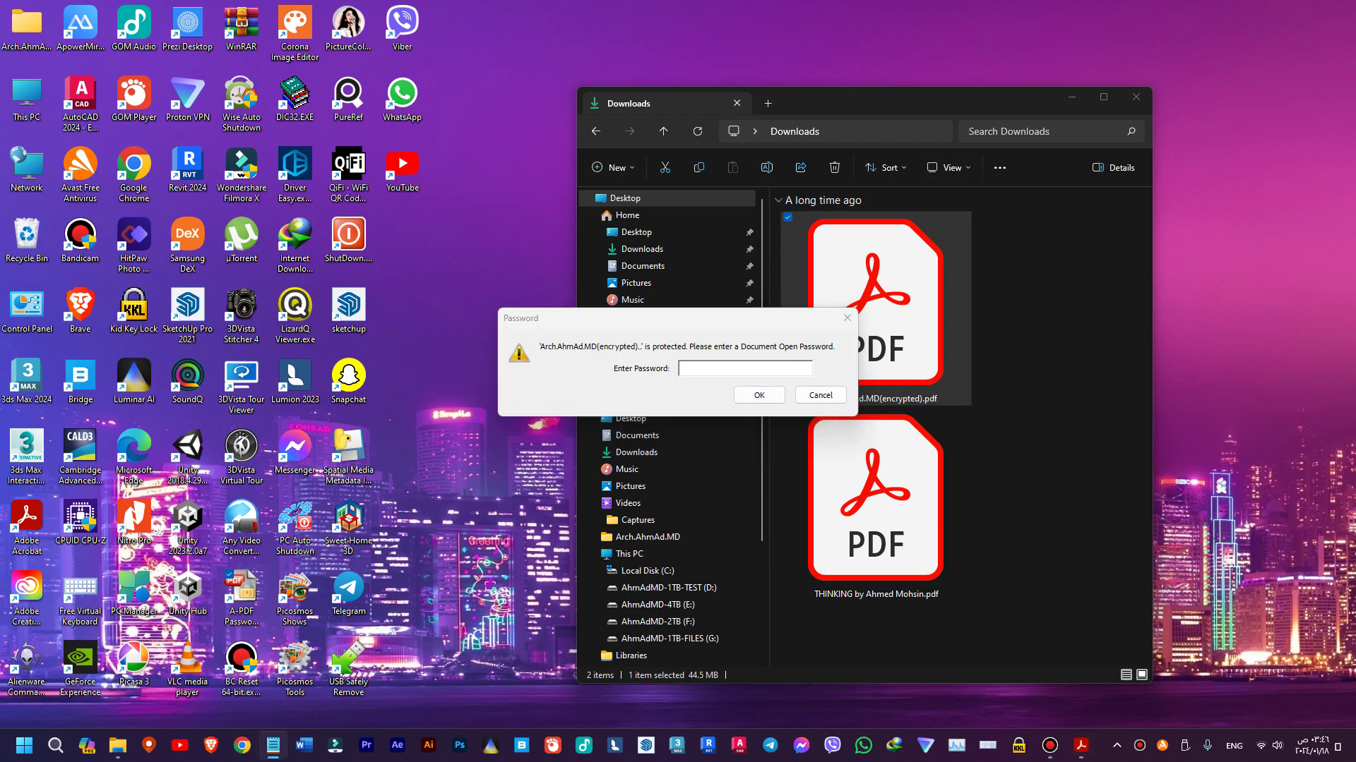
pyautogui.click(710, 364)
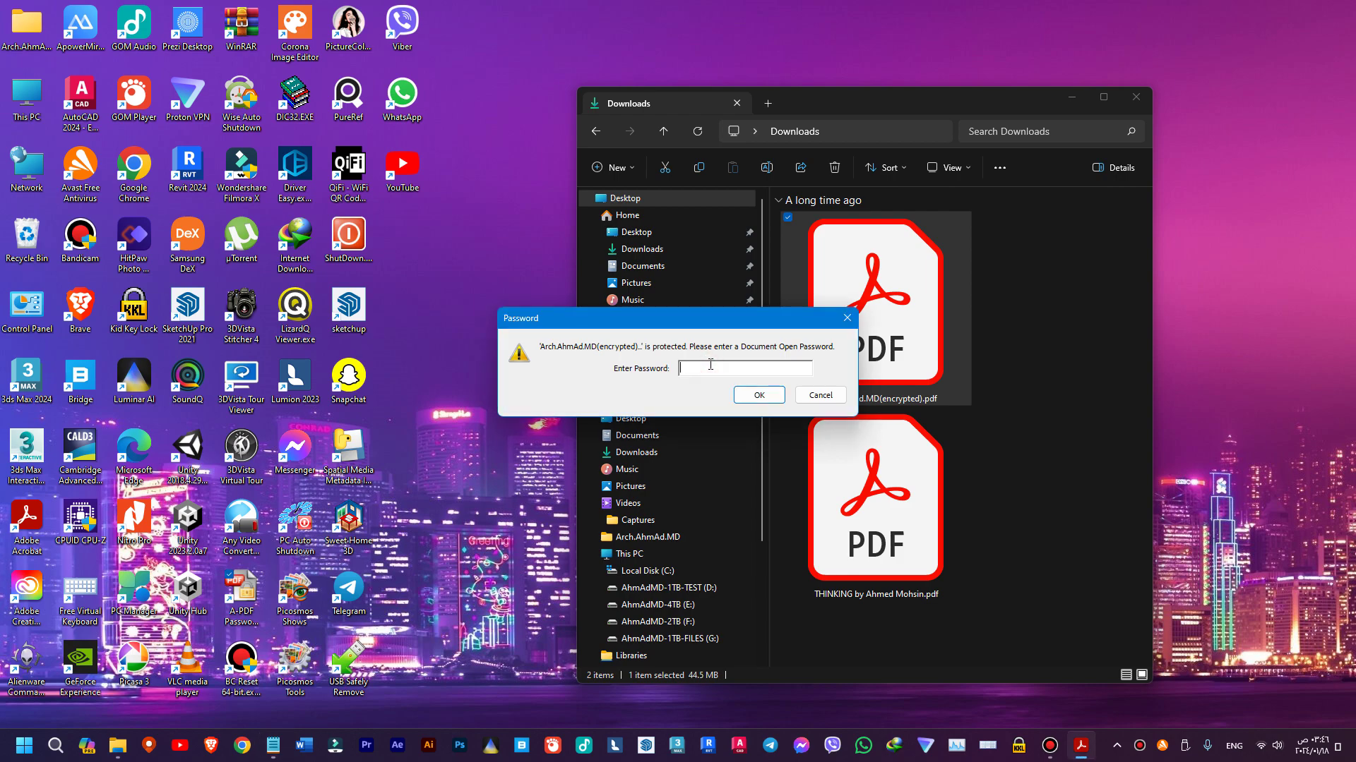
pyautogui.hotkey('ctrl', 'v')
# - Open the unlocked thesis and select its 'KURDISH TOURIST VILLAGE' title line
pyautogui.press('Return')
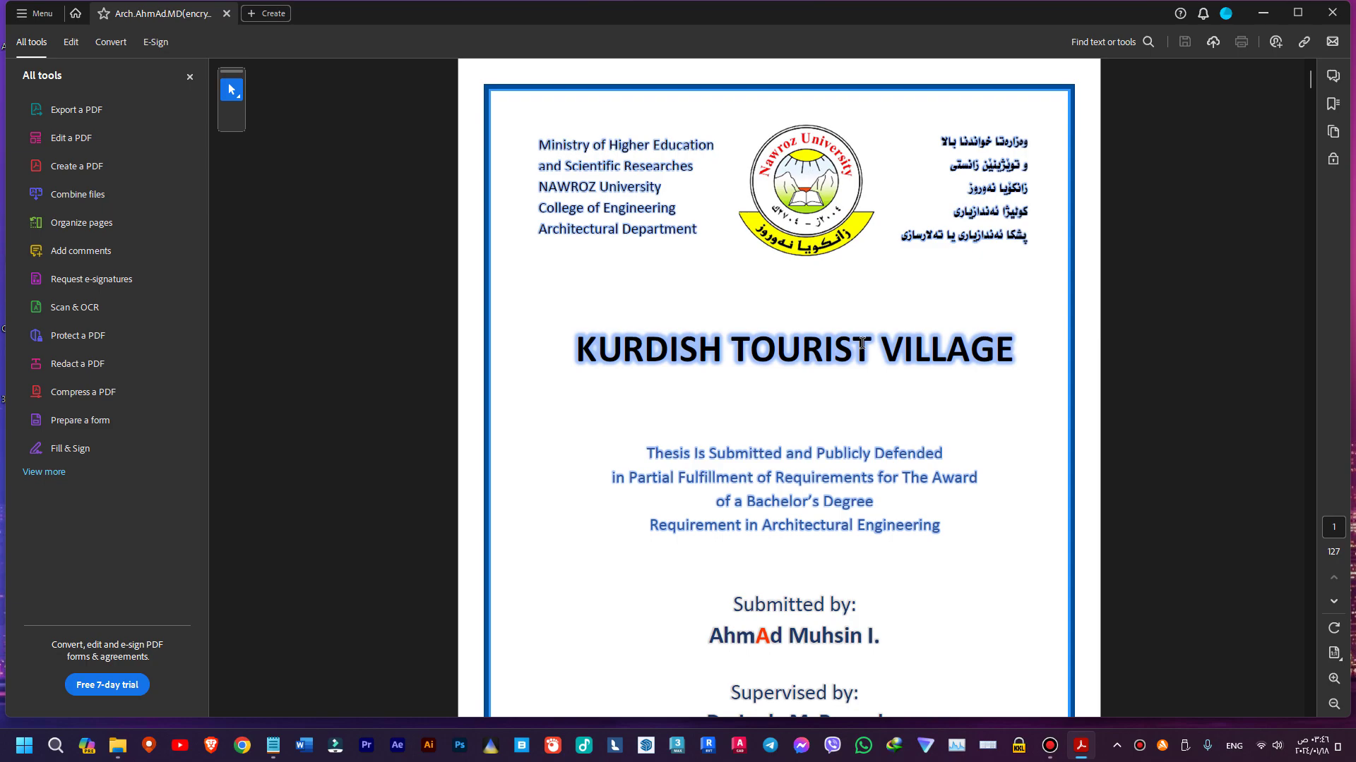
pyautogui.scroll(-3, 649, 492)
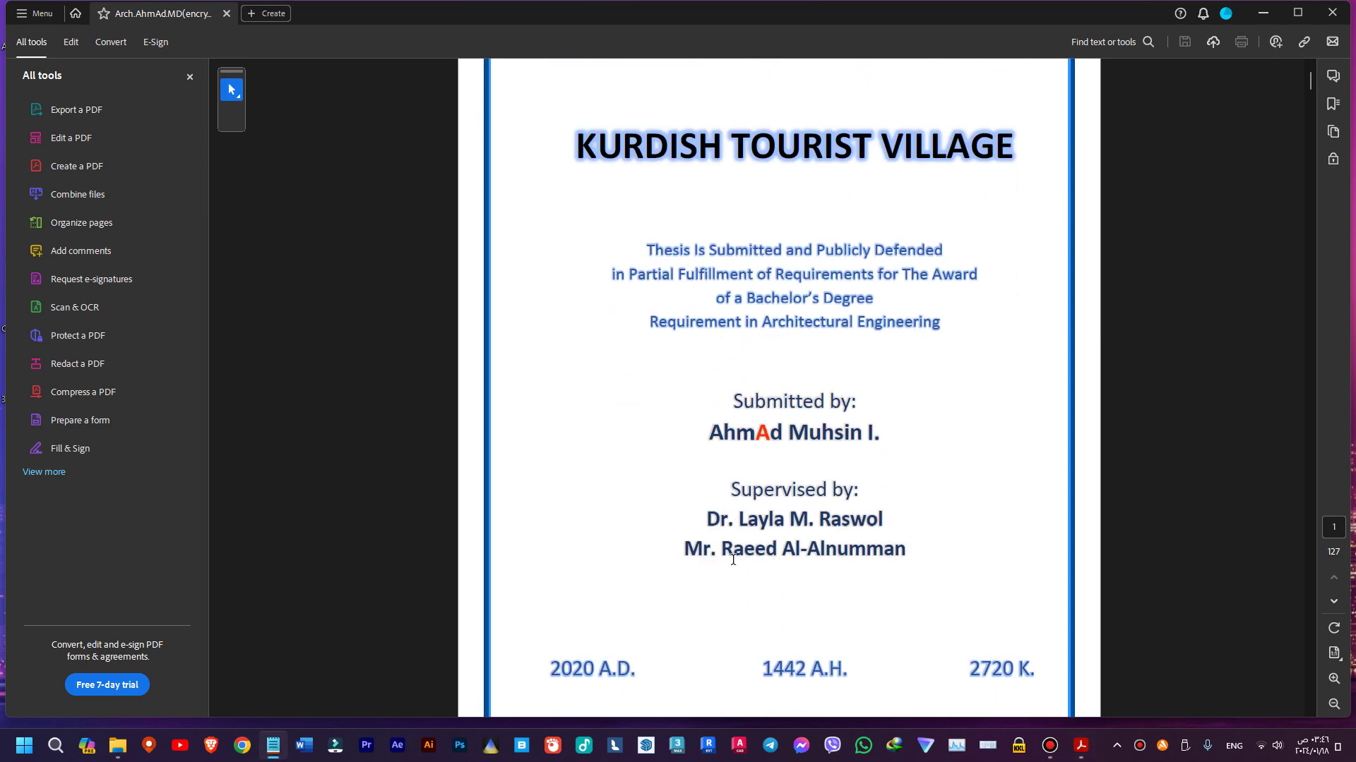
pyautogui.scroll(1, 761, 305)
pyautogui.tripleClick(972, 263)
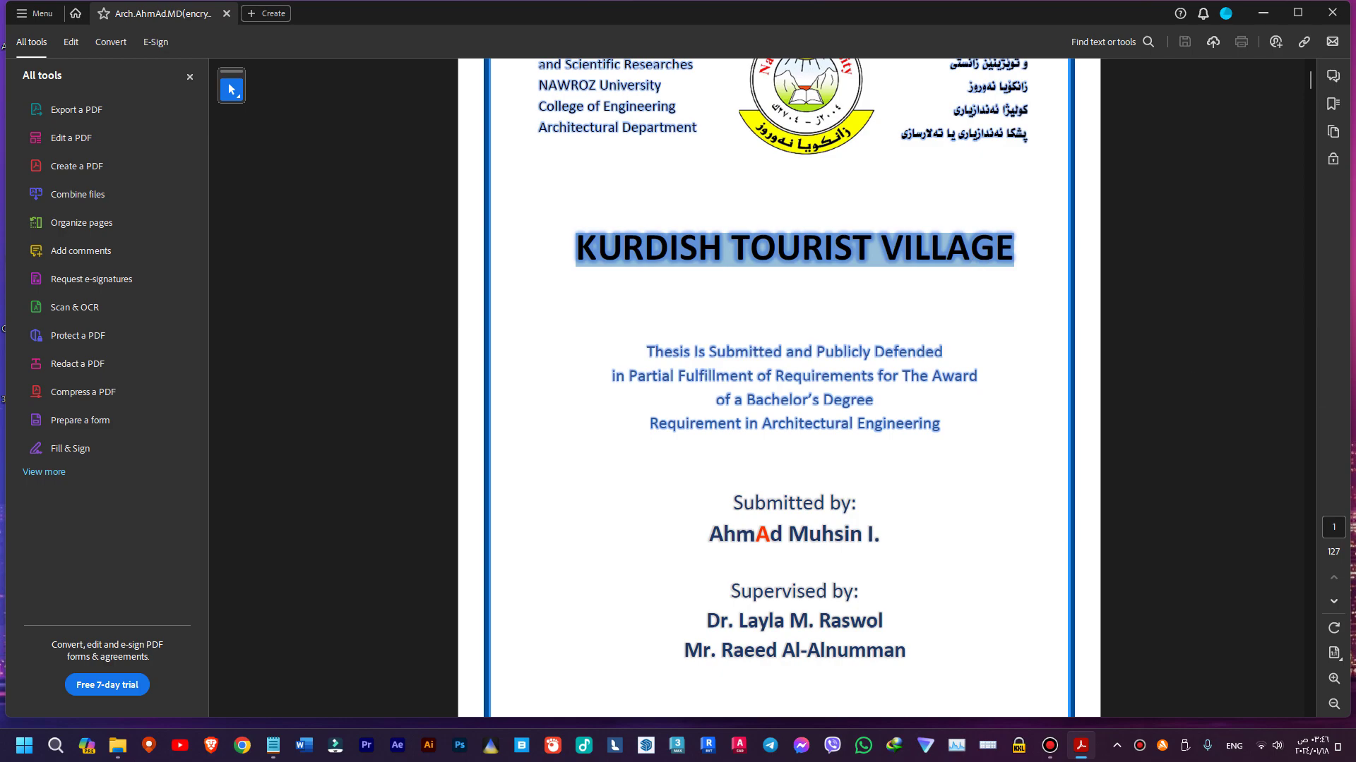
# - Move Notepad over the page and back out of the way, then close the PDF
pyautogui.moveTo(1231, 9); pyautogui.dragTo(850, 132)
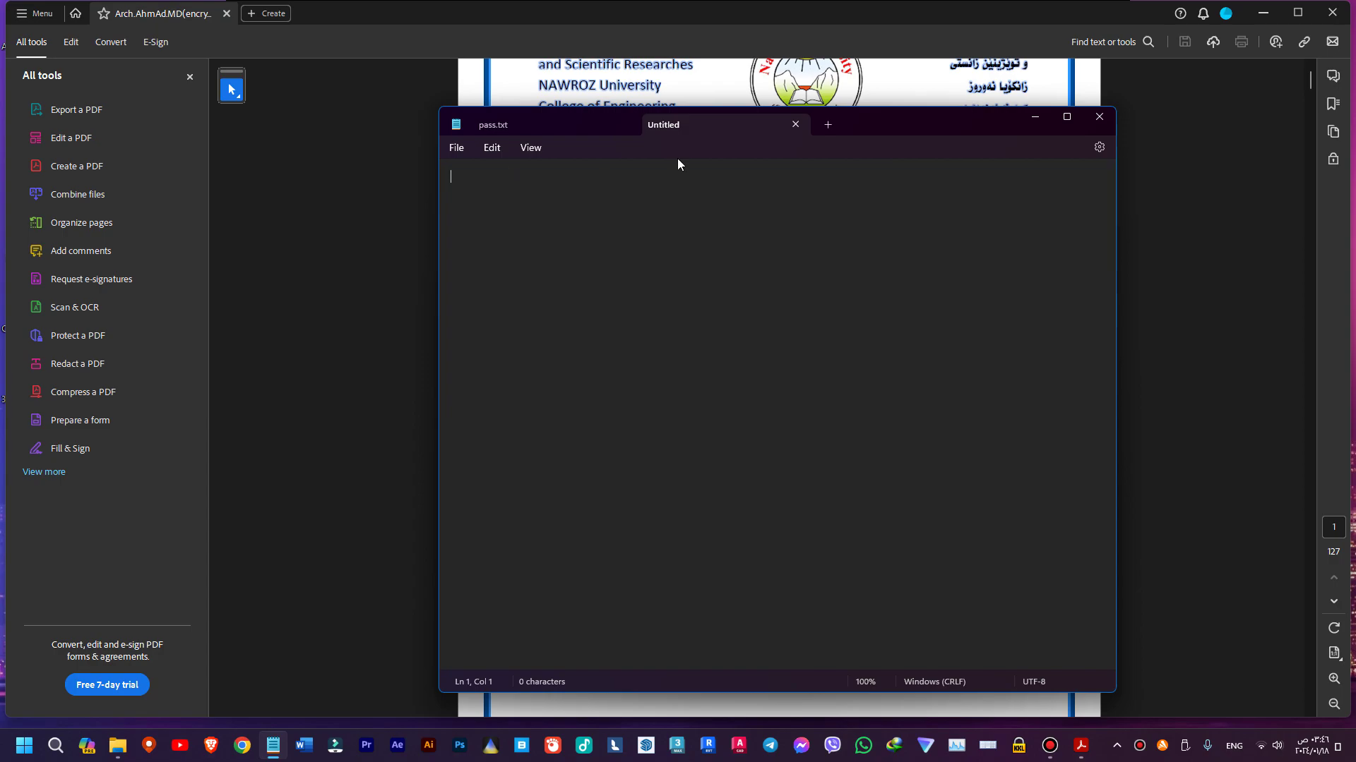
pyautogui.moveTo(911, 123); pyautogui.dragTo(1354, 67)
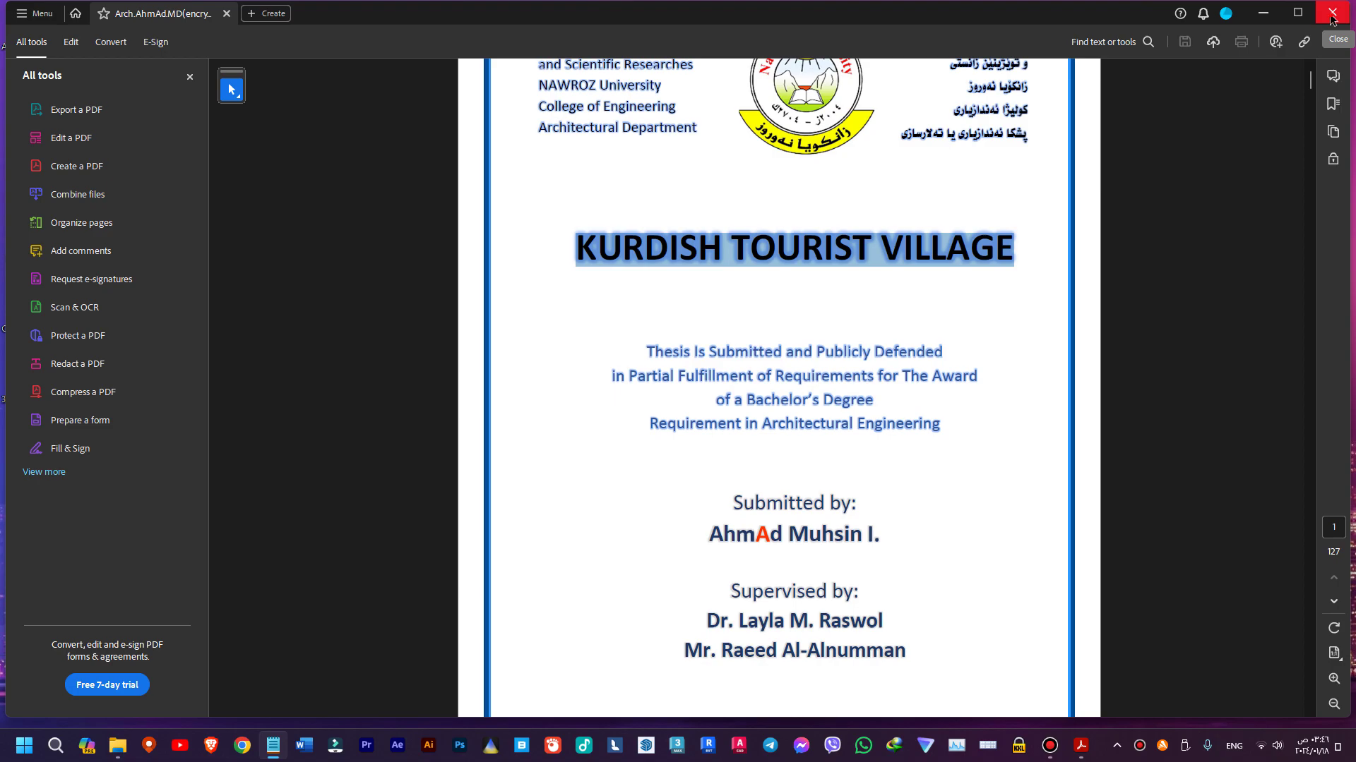
pyautogui.click(1332, 19)
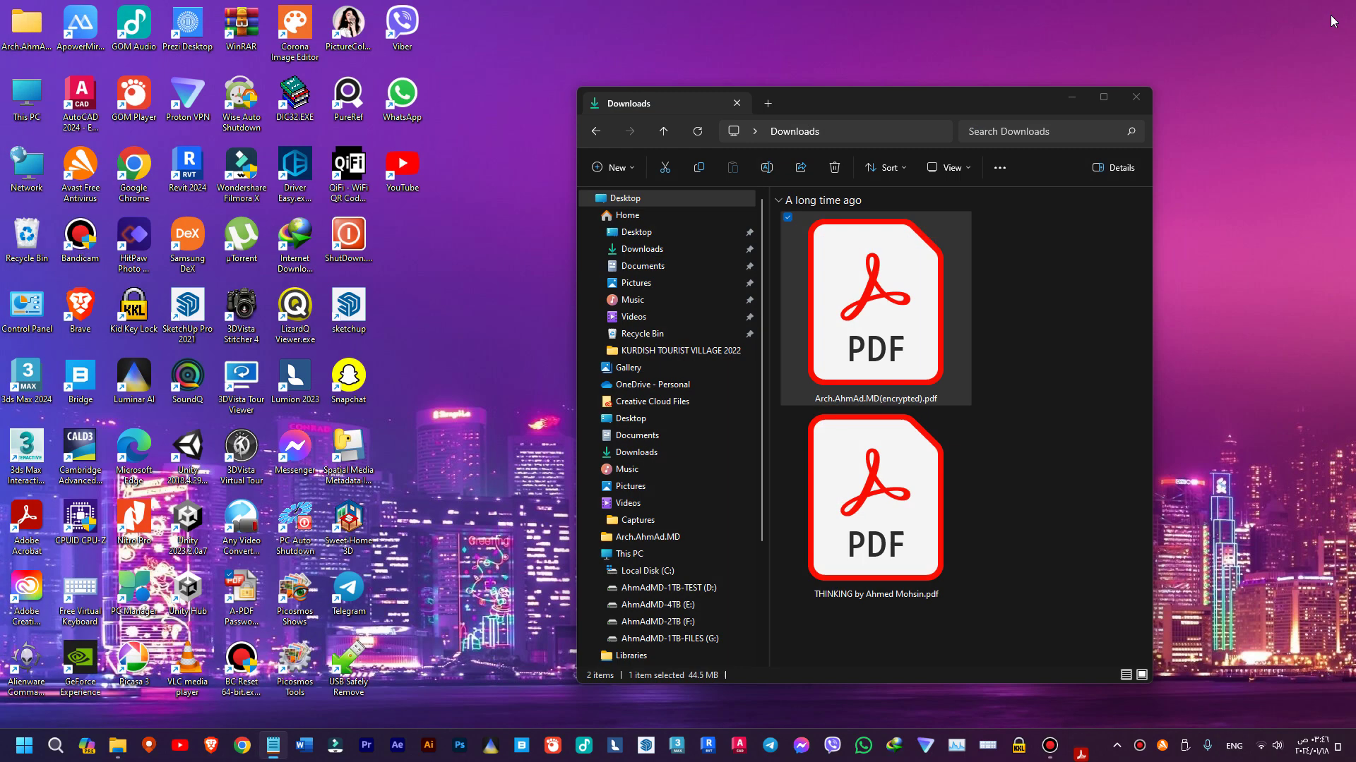
# - Reopen the encrypted thesis from Downloads and unlock it with the password copied from Notepad
pyautogui.click(872, 351)
pyautogui.doubleClick(873, 351)
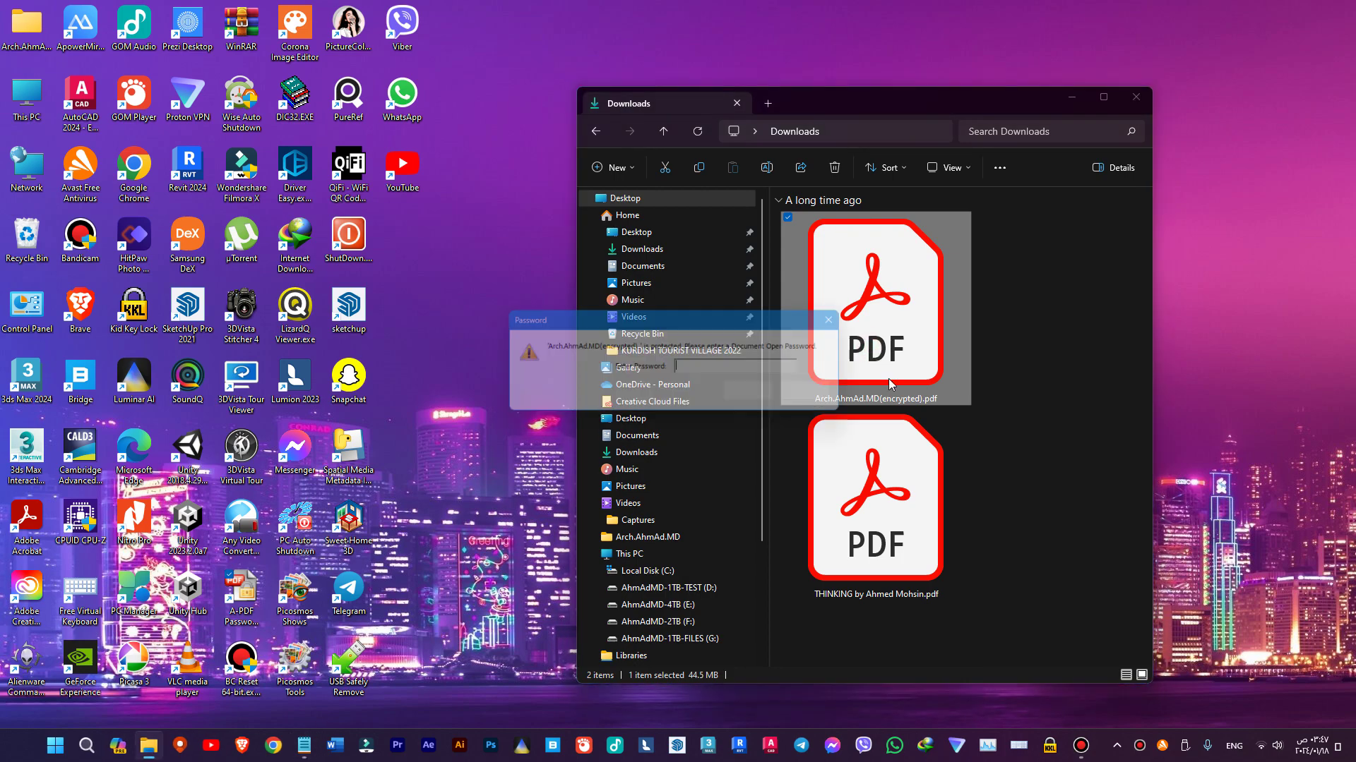
pyautogui.click(274, 746)
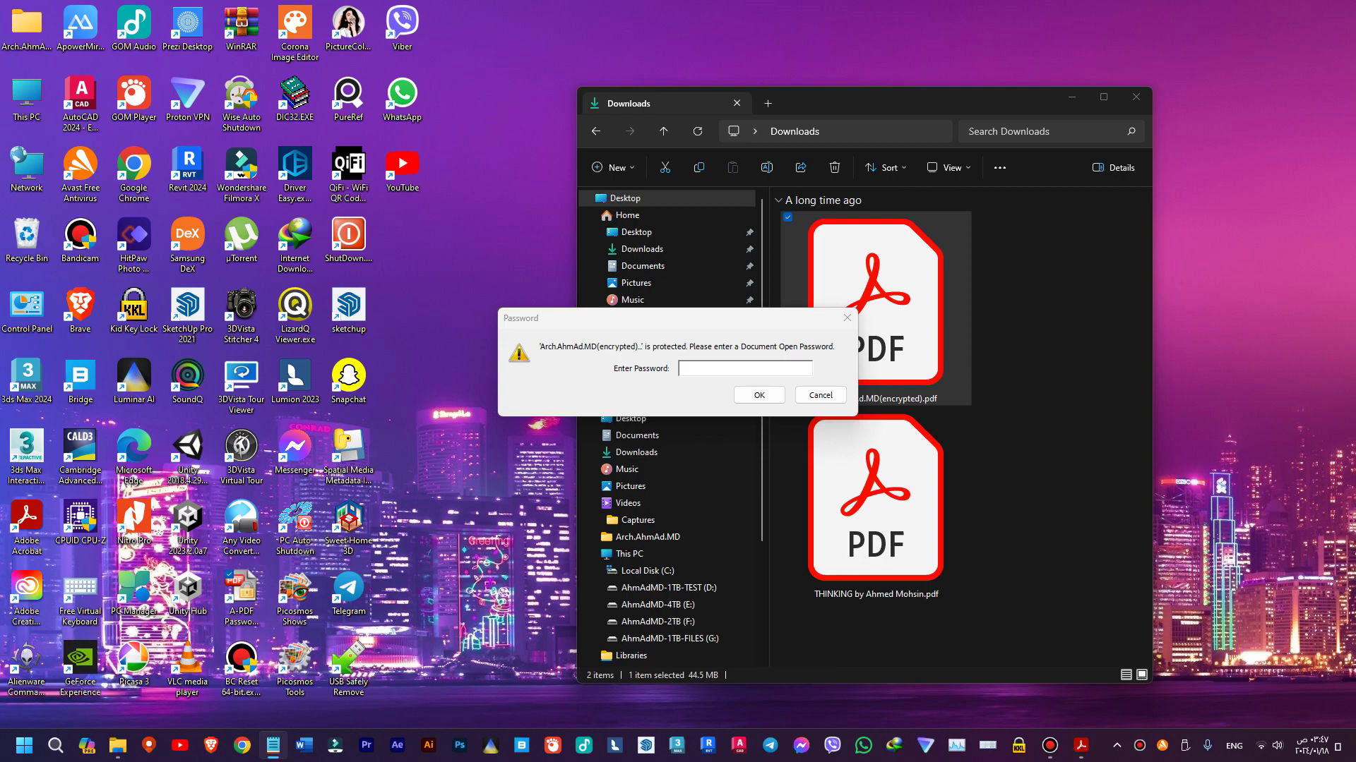
pyautogui.click(693, 365)
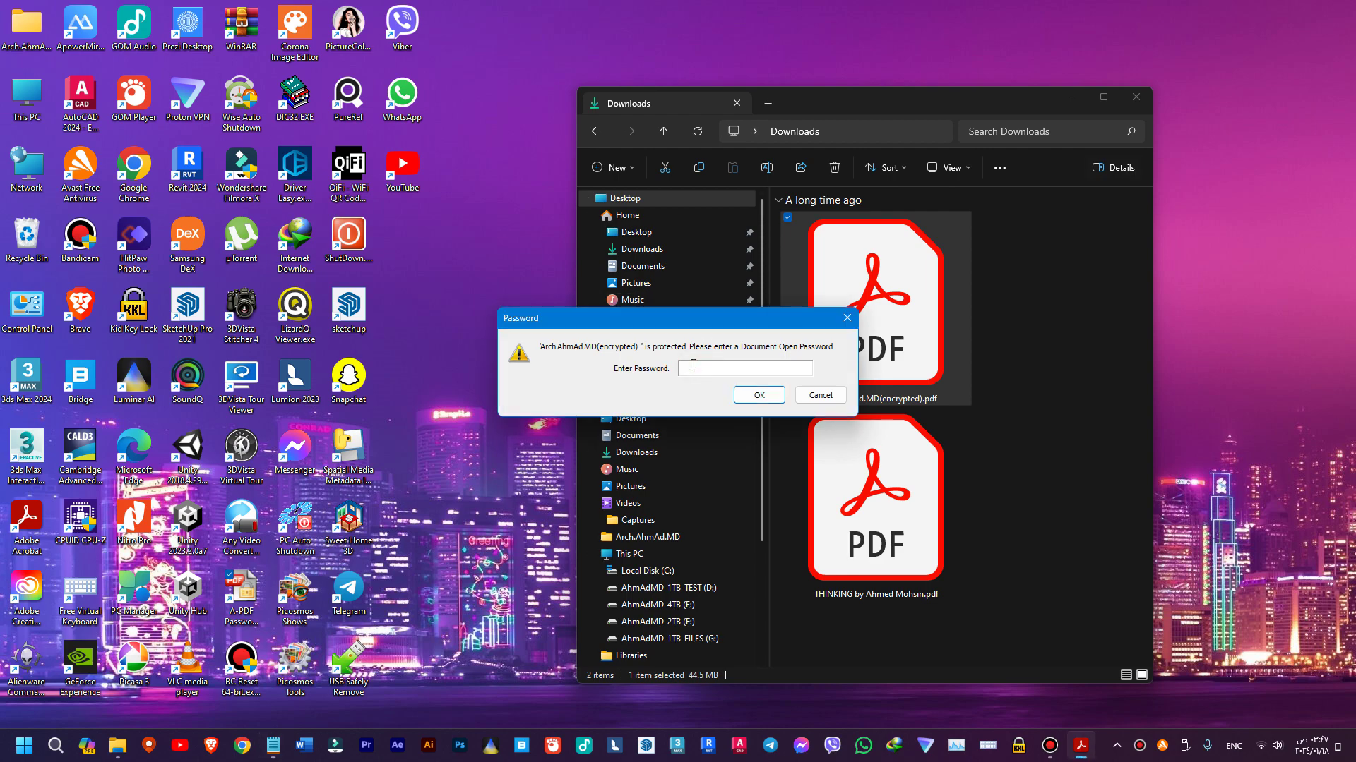
pyautogui.hotkey('ctrl', 'v')
pyautogui.press('Return')
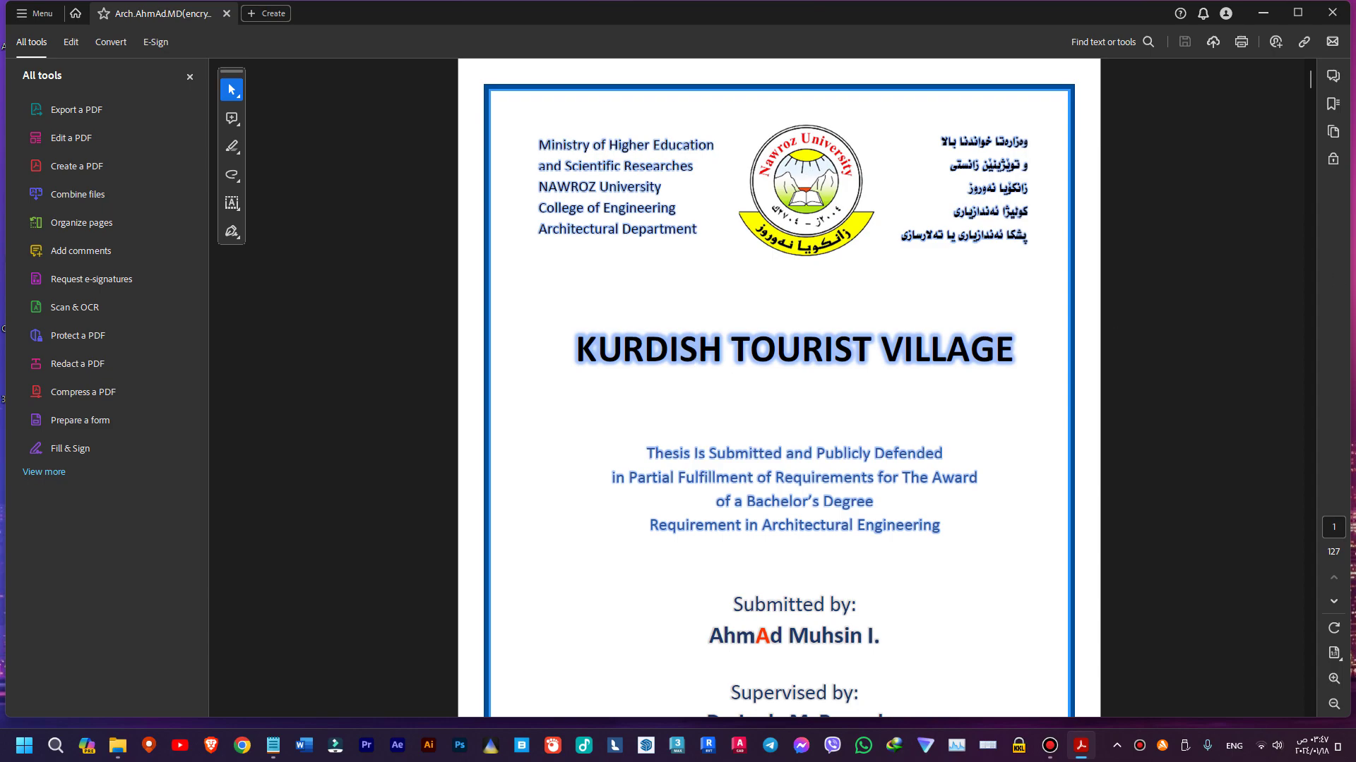
# - Paste the 'KURDISH TOURIST VILLAGE' title into the blank Notepad tab, then close the PDF
pyautogui.hotkey('alt', 'Tab')
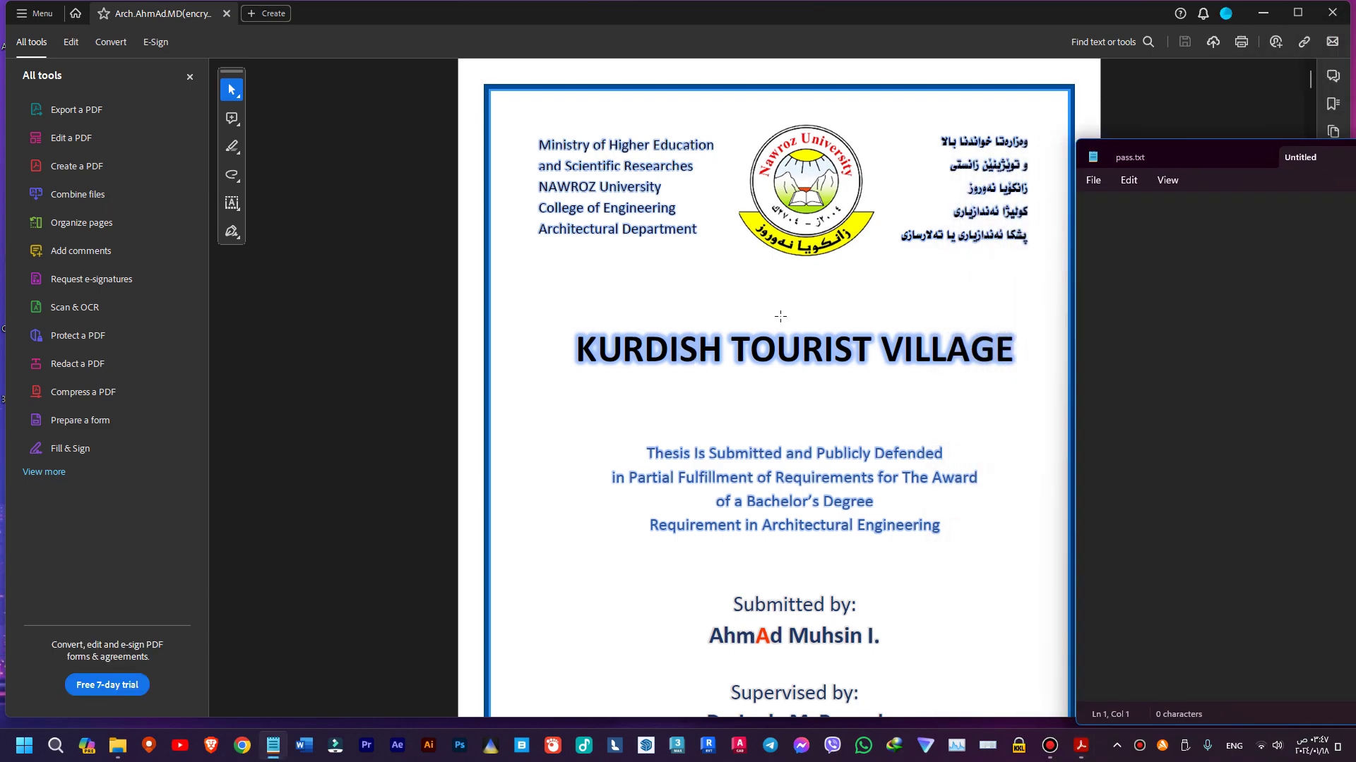
pyautogui.moveTo(575, 346); pyautogui.dragTo(1022, 333)
pyautogui.hotkey('ctrl', 'c')
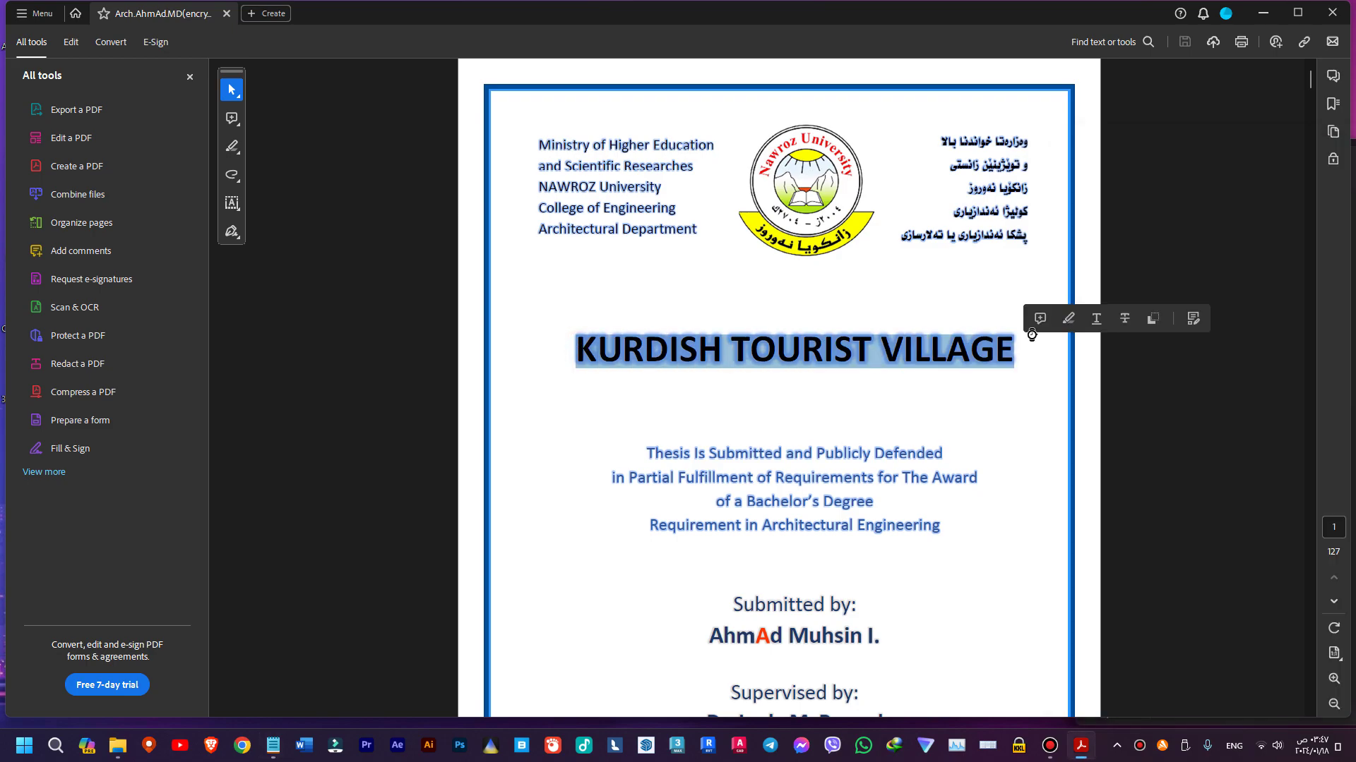
pyautogui.hotkey('alt', 'Tab')
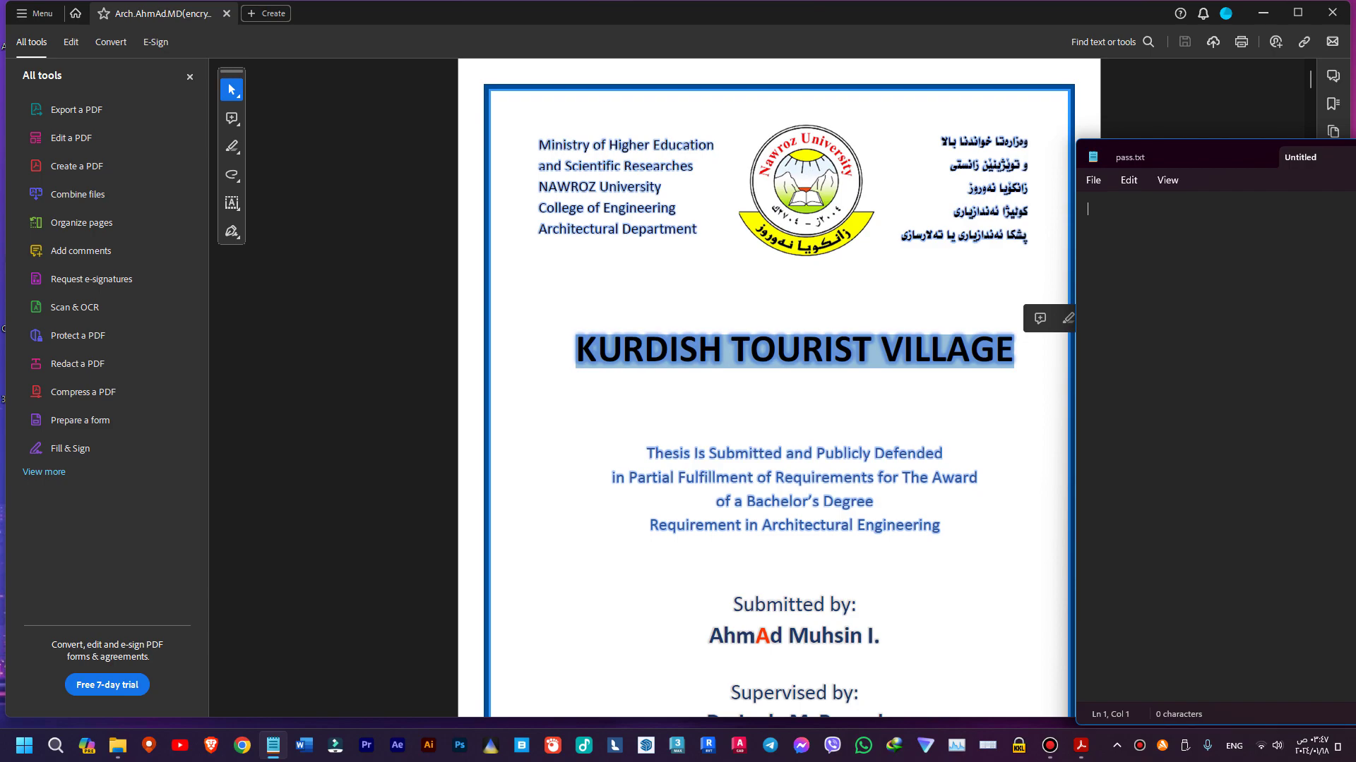
pyautogui.moveTo(1328, 157); pyautogui.dragTo(934, 175)
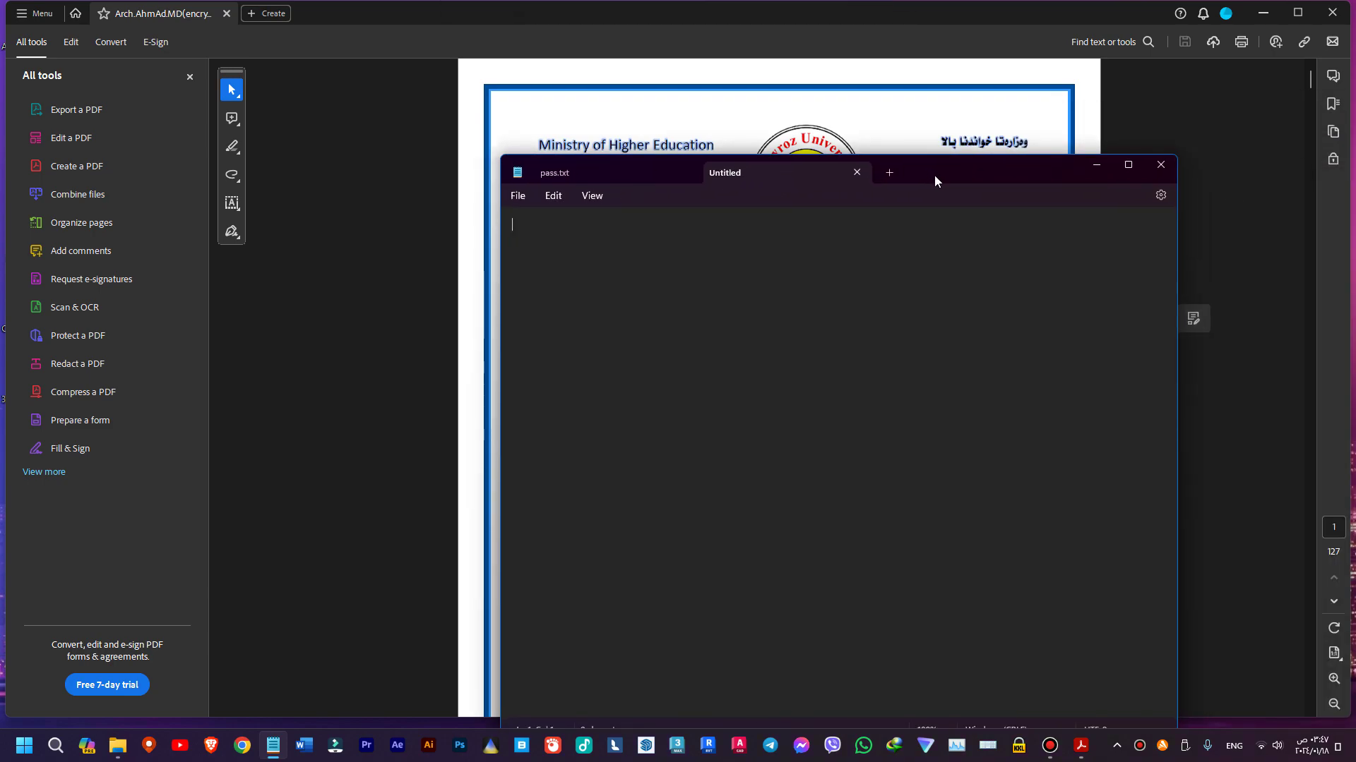
pyautogui.hotkey('ctrl', 'v')
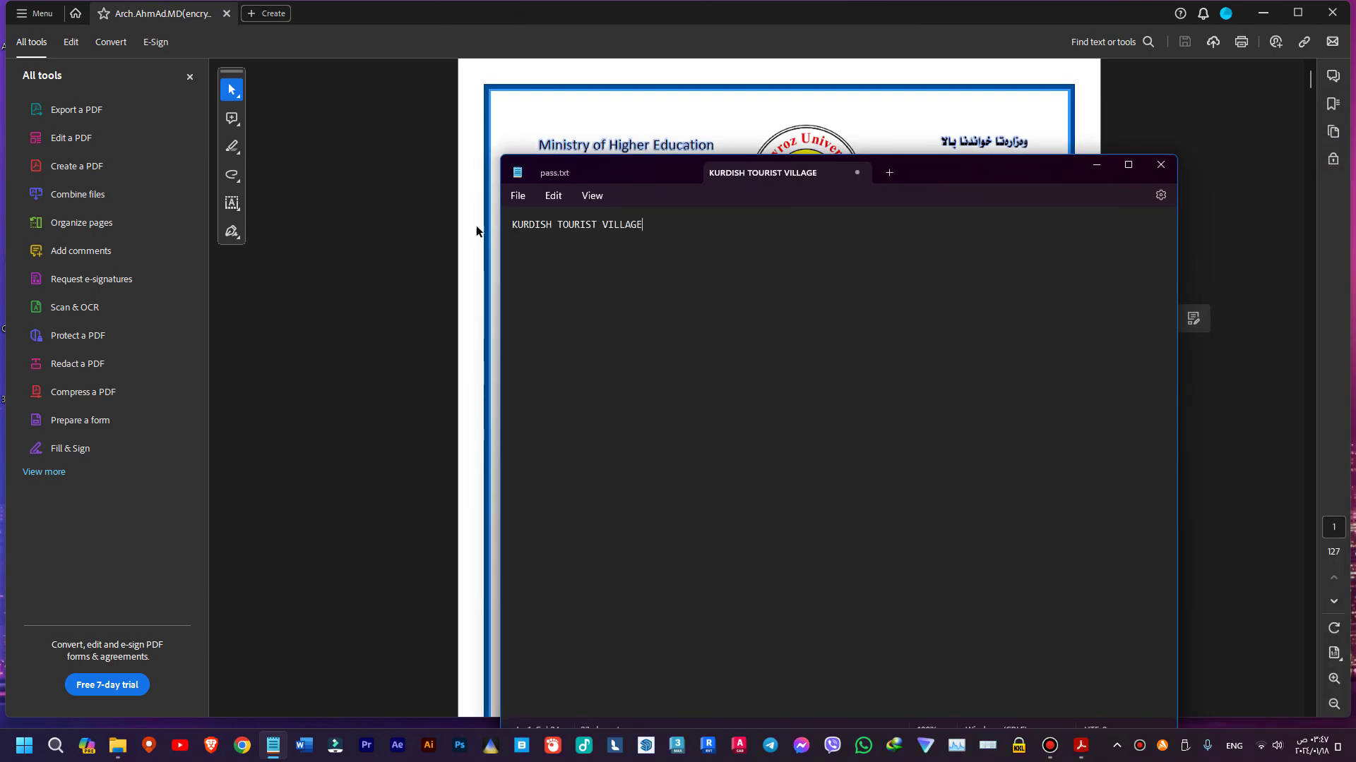
pyautogui.click(358, 250)
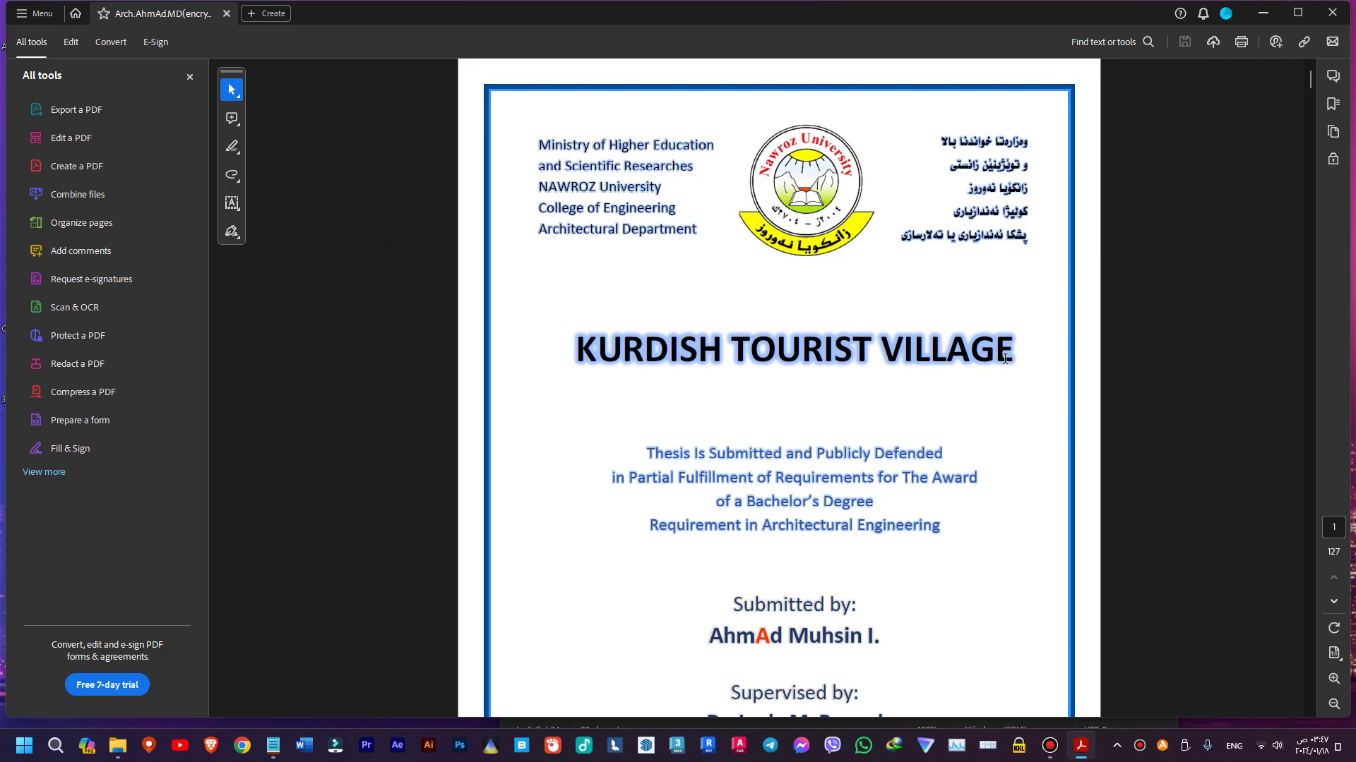
pyautogui.click(1330, 10)
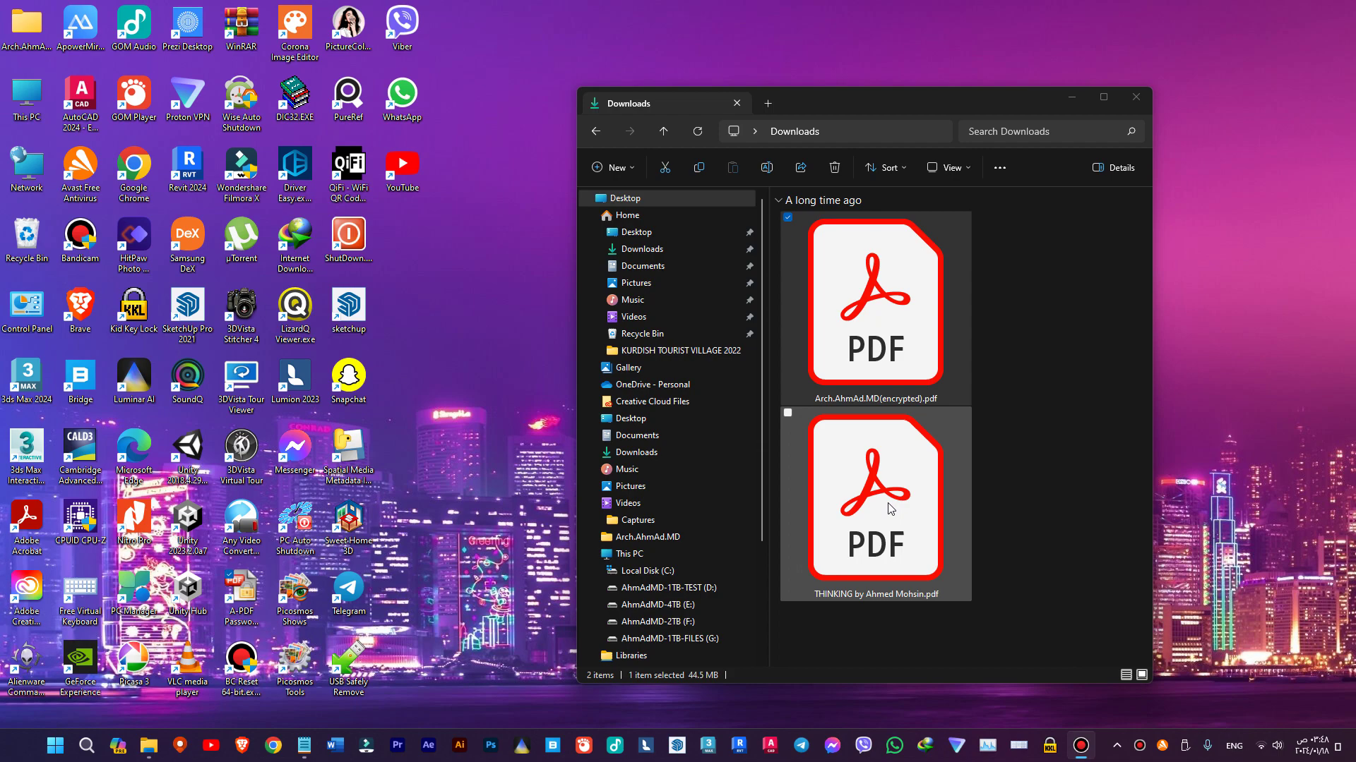
# - Launch A-PDF Password Security with Single PDF Document Security and browse for the THINKING PDF
pyautogui.doubleClick(245, 604)
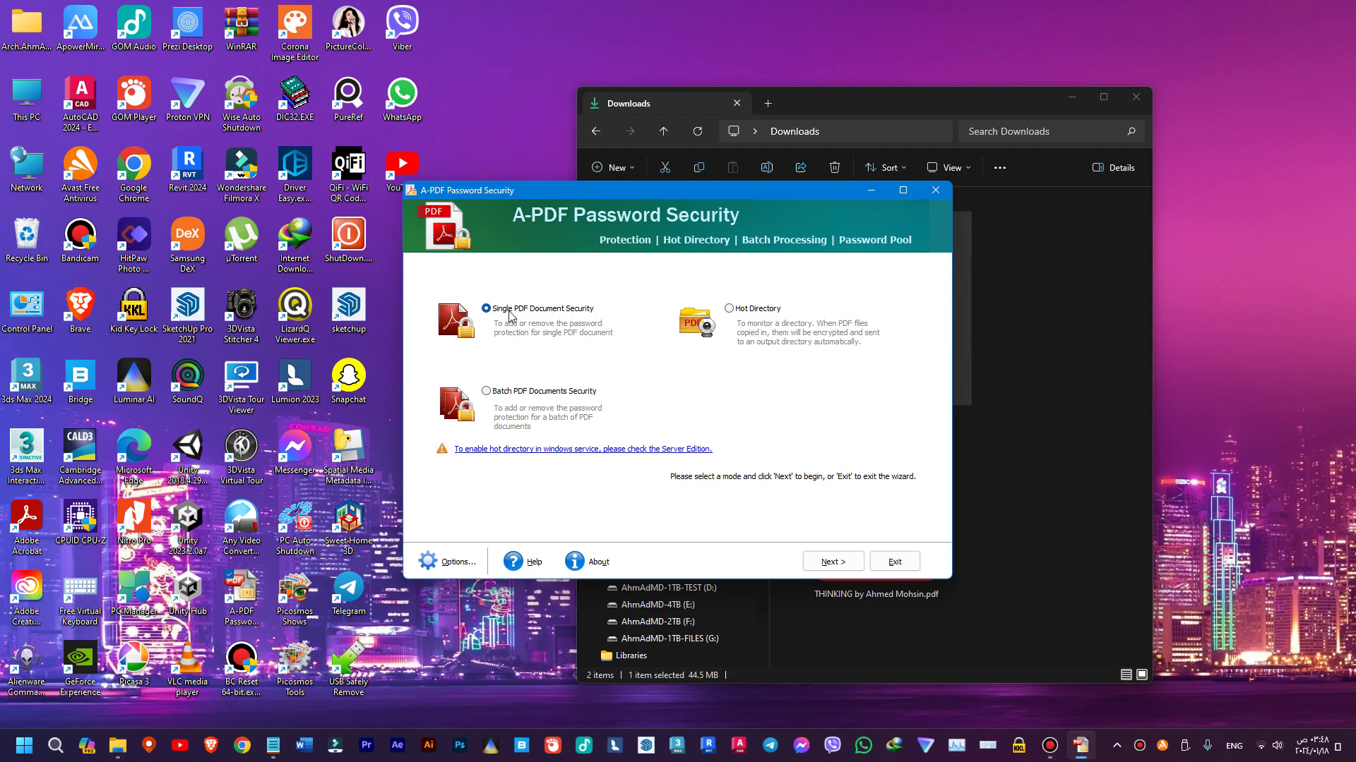
pyautogui.click(849, 560)
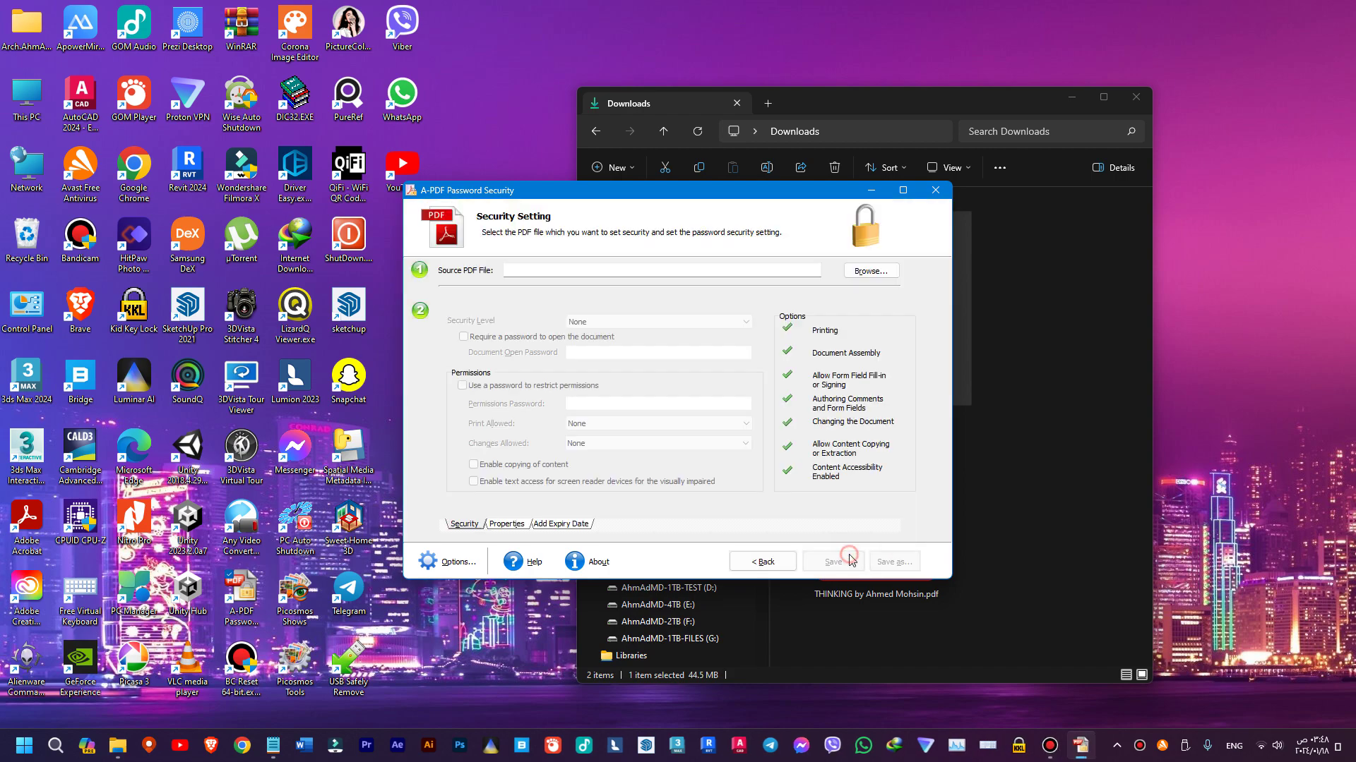
pyautogui.click(867, 272)
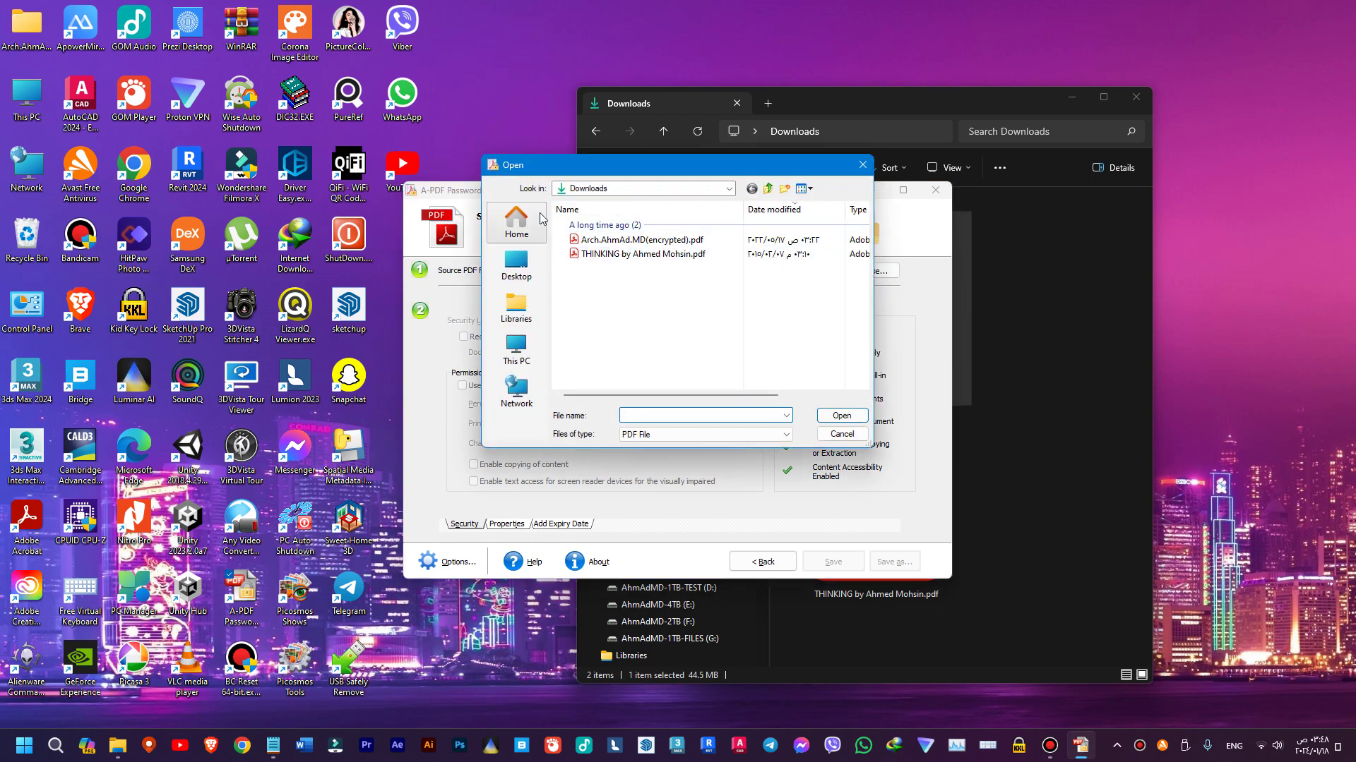
pyautogui.click(621, 255)
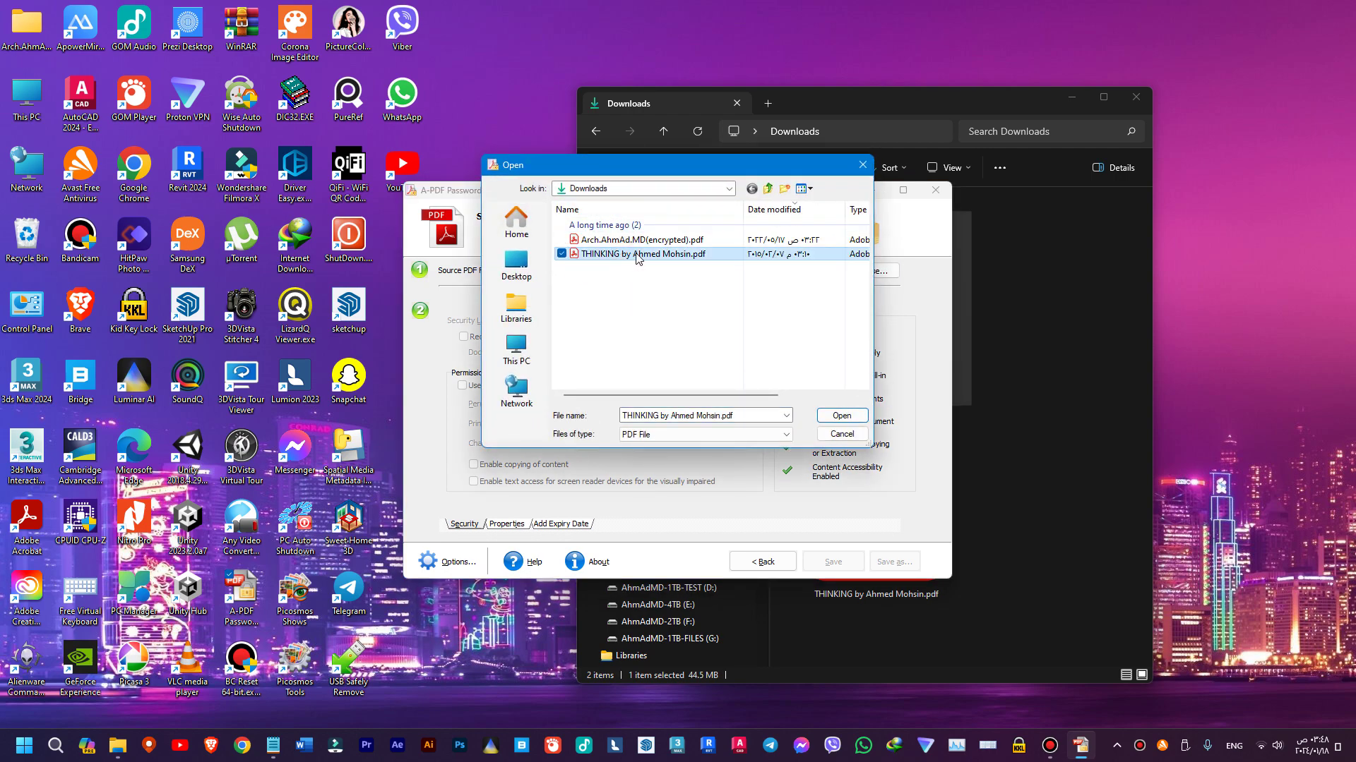
pyautogui.click(1022, 503)
# - Open the unprotected THINKING PDF in Acrobat, check its first page, and close it
pyautogui.doubleClick(875, 509)
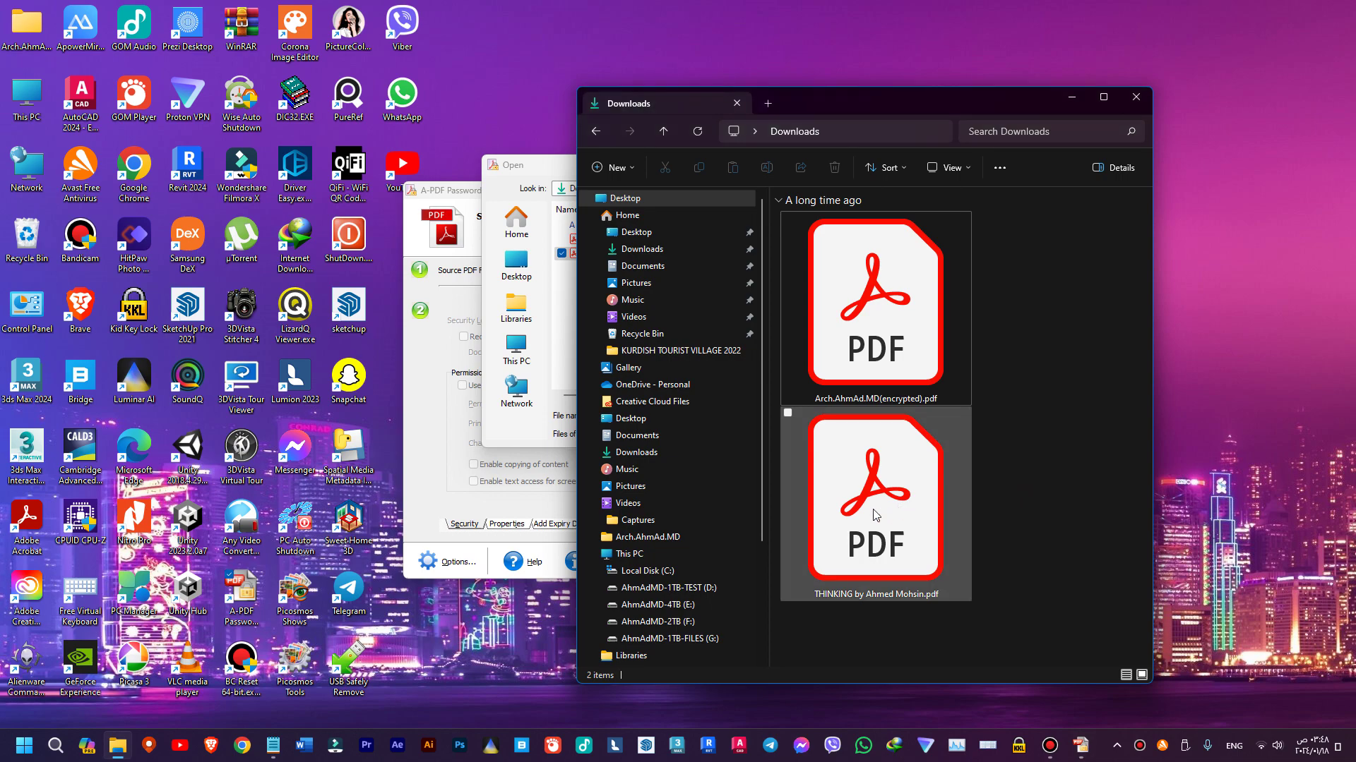
pyautogui.scroll(-5, 783, 334)
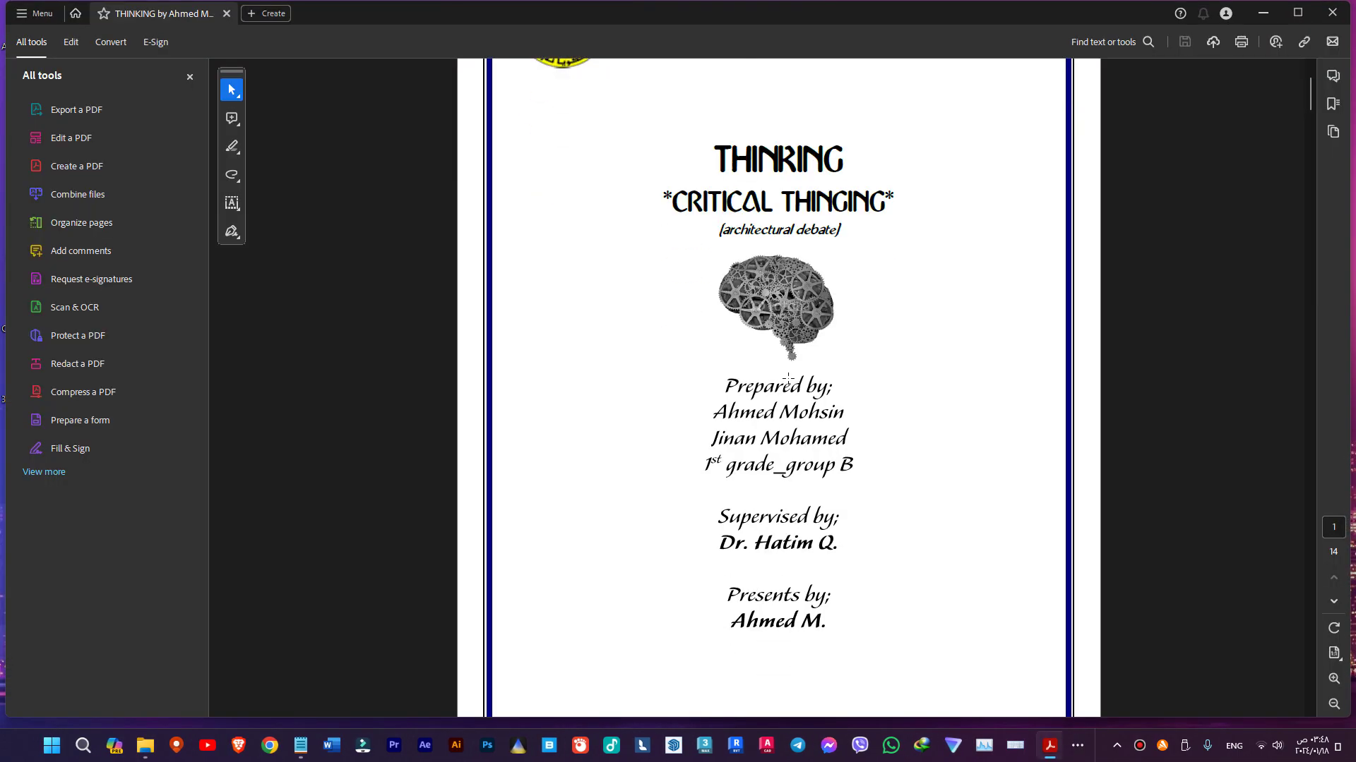
pyautogui.scroll(3, 789, 380)
pyautogui.scroll(2, 788, 380)
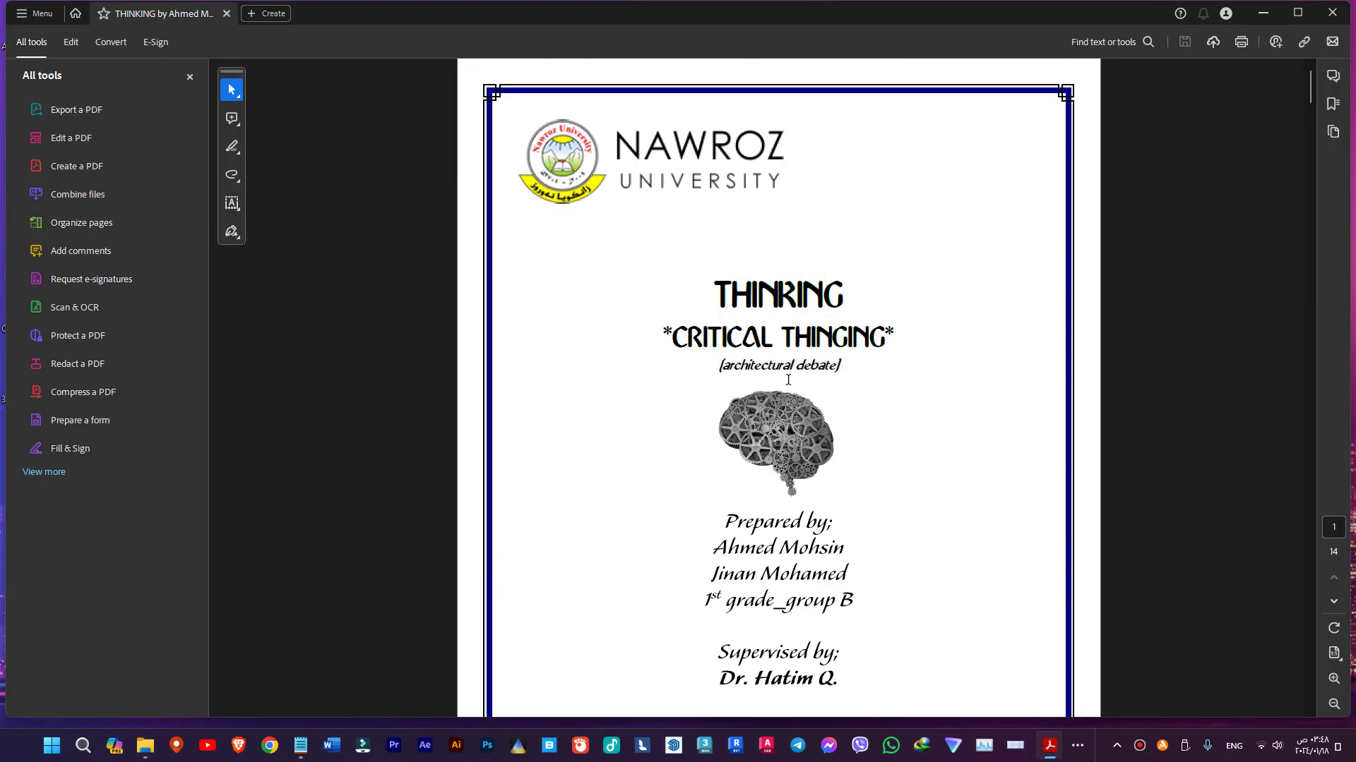
pyautogui.click(1326, 16)
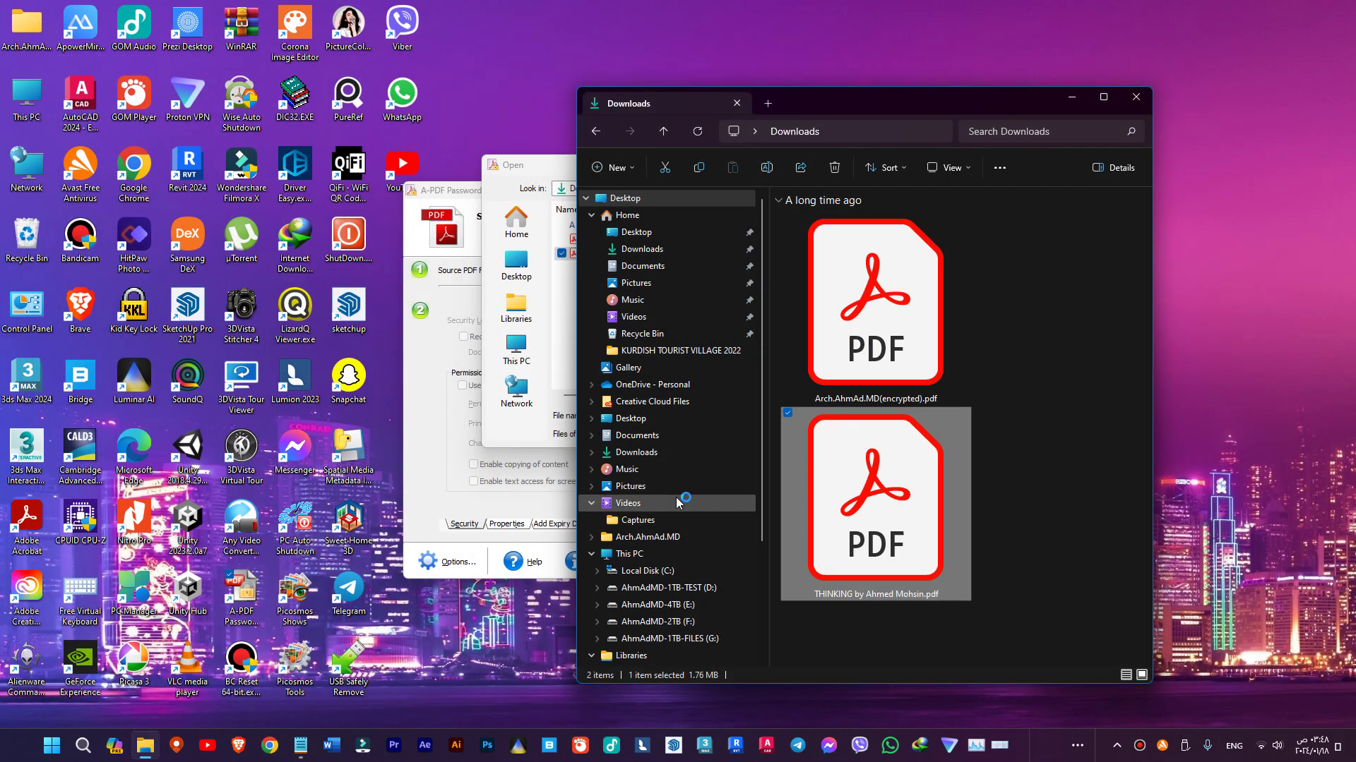
# - Load the THINKING PDF as the source file and choose 256-bit AES encryption
pyautogui.click(562, 295)
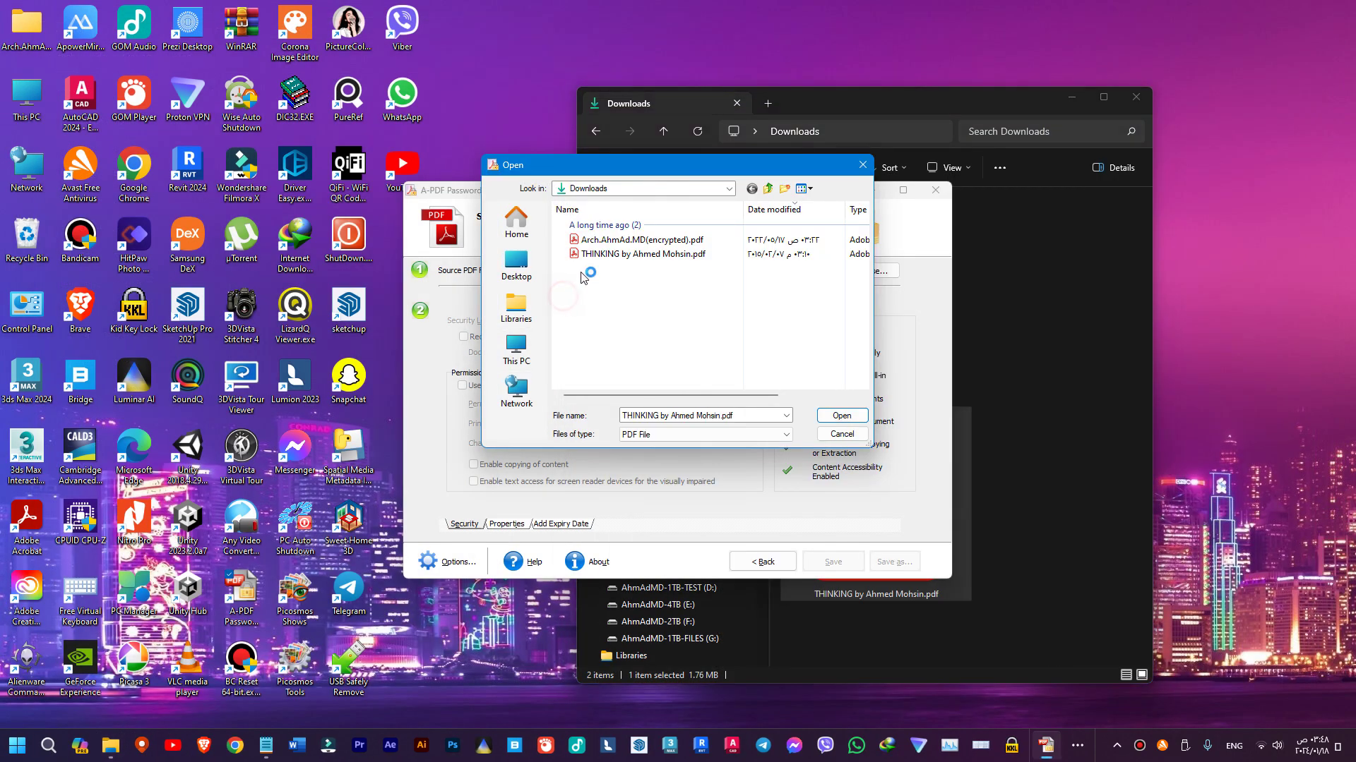
pyautogui.doubleClick(616, 256)
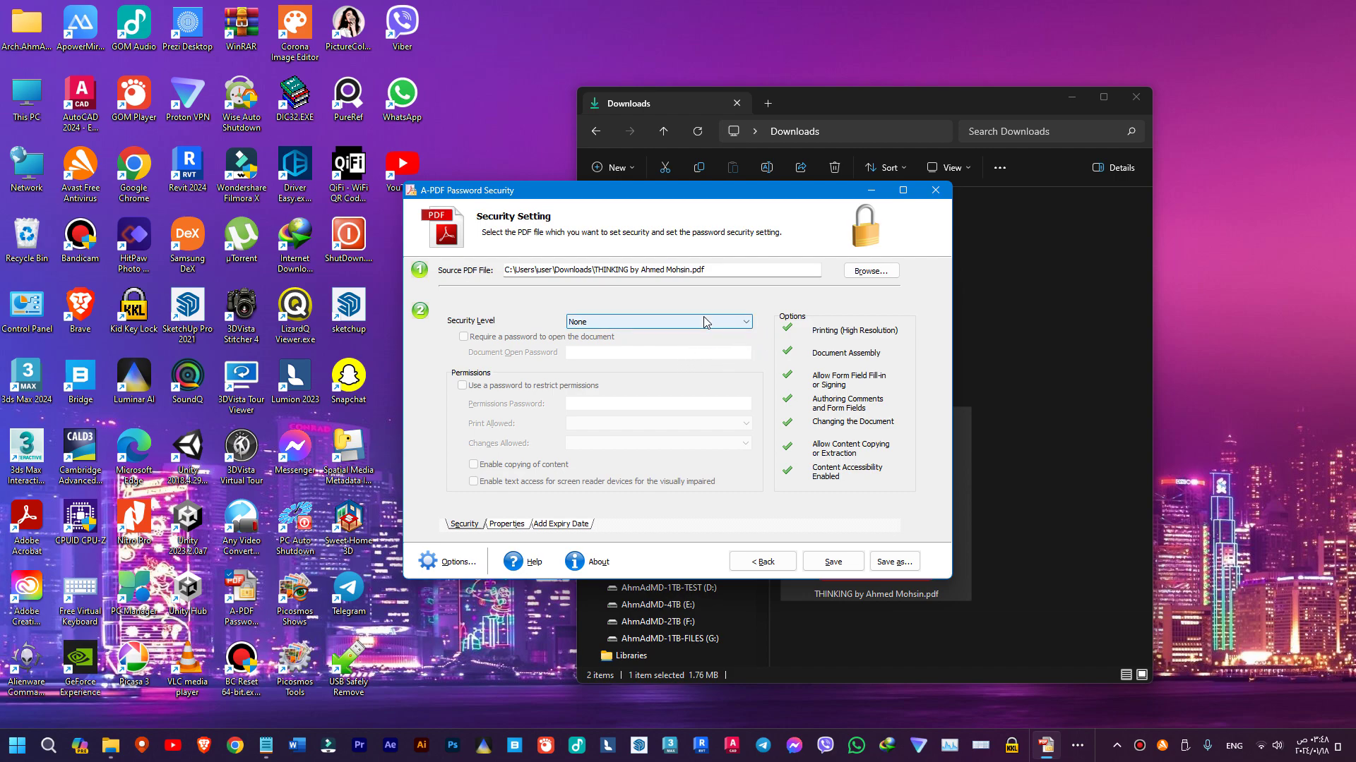
pyautogui.click(702, 322)
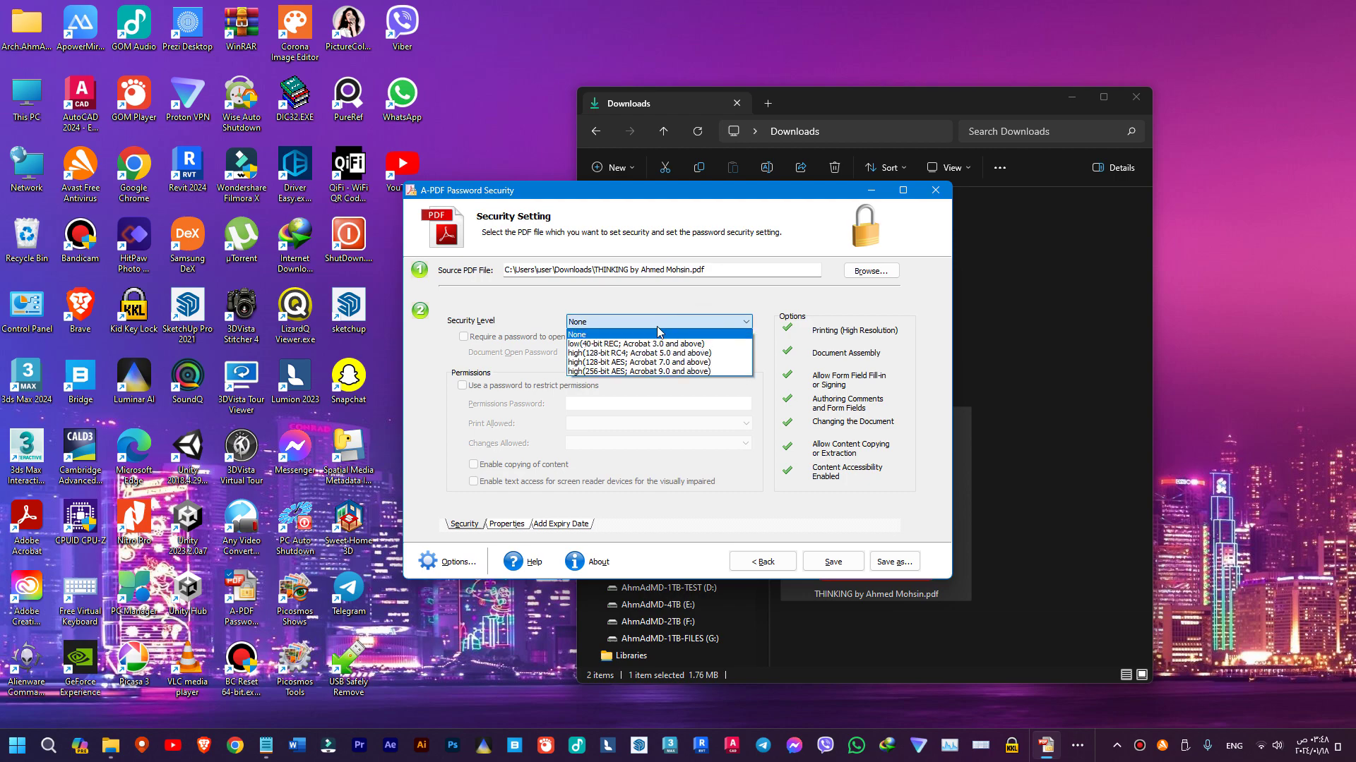
pyautogui.click(618, 370)
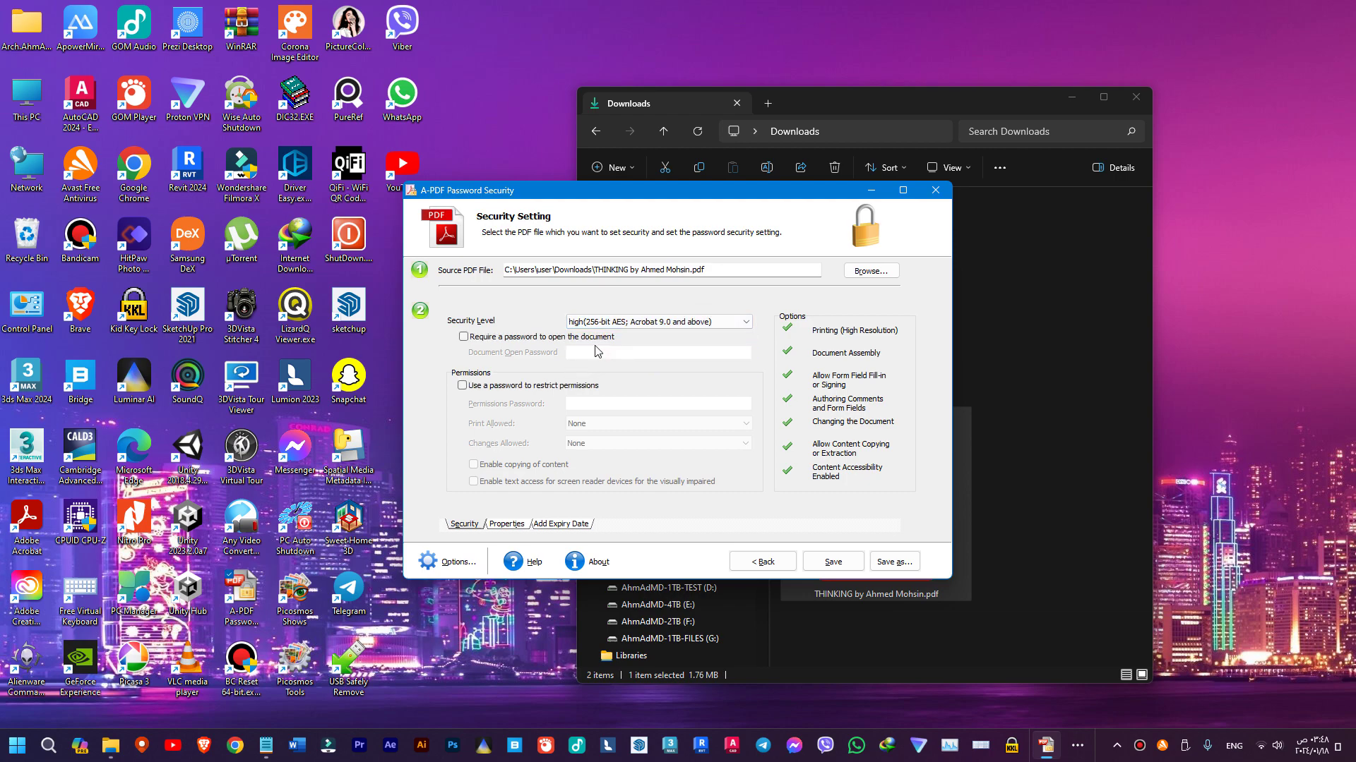
# - Require a password to open the document and enter the open password
pyautogui.click(463, 336)
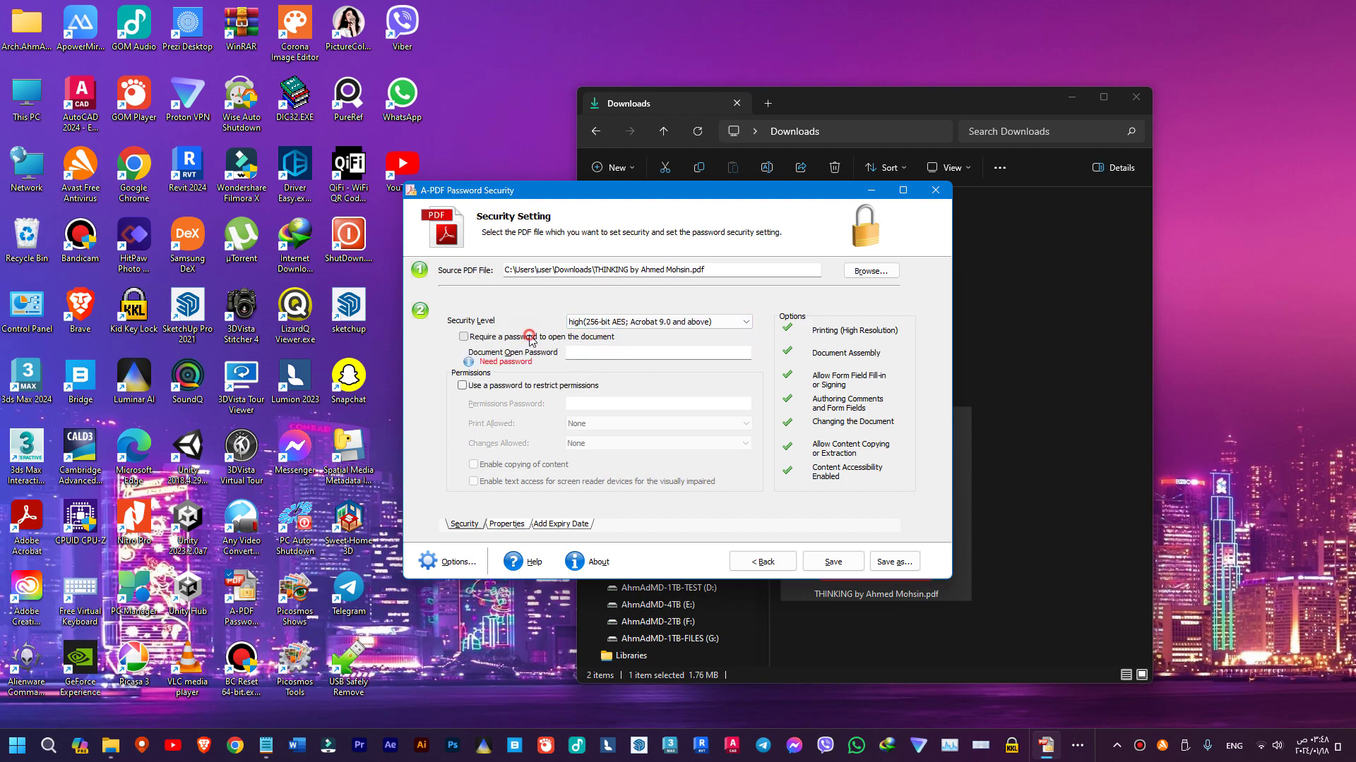
pyautogui.click(574, 352)
pyautogui.write('asd')
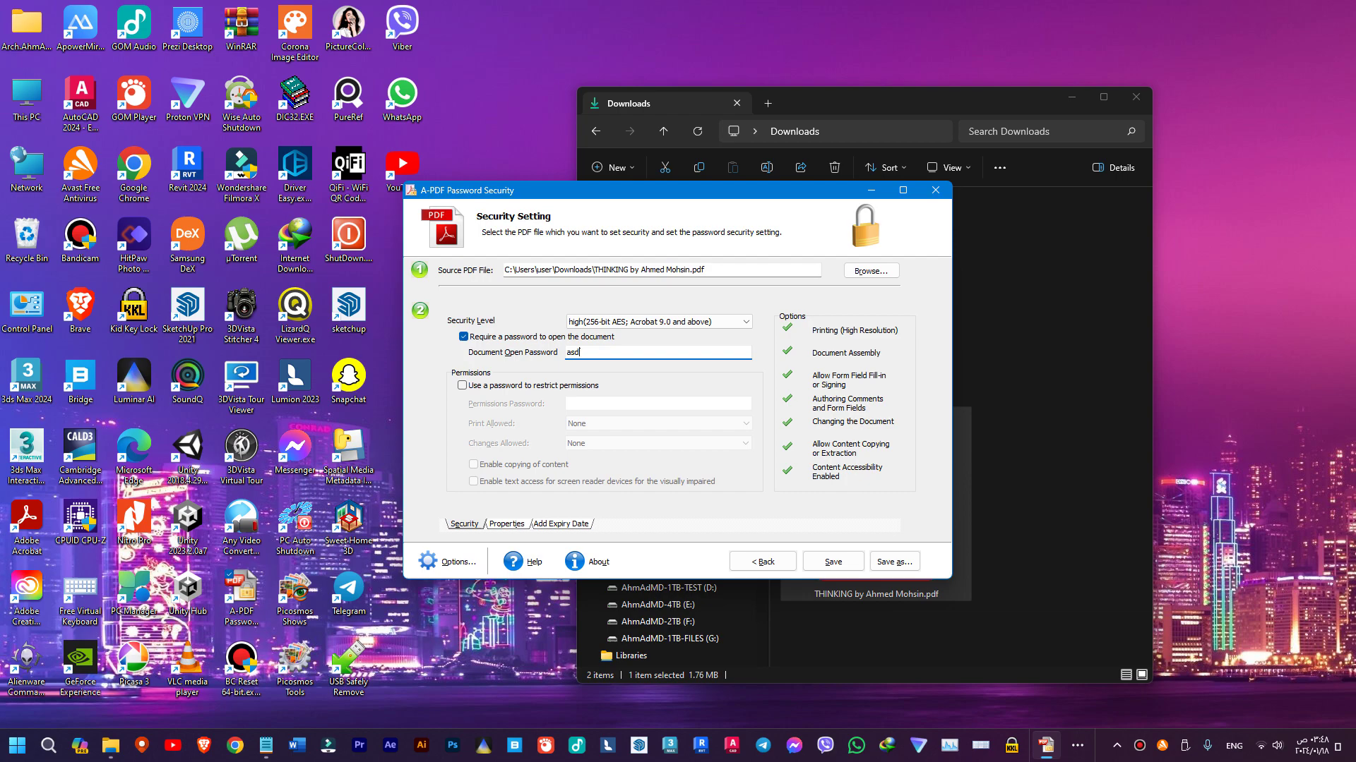
pyautogui.press('BackSpace')
pyautogui.press('BackSpace')
pyautogui.press('BackSpace')
pyautogui.write('123')
# - Open the already-encrypted PDF from Downloads to see its password prompt, then dismiss it
pyautogui.click(998, 552)
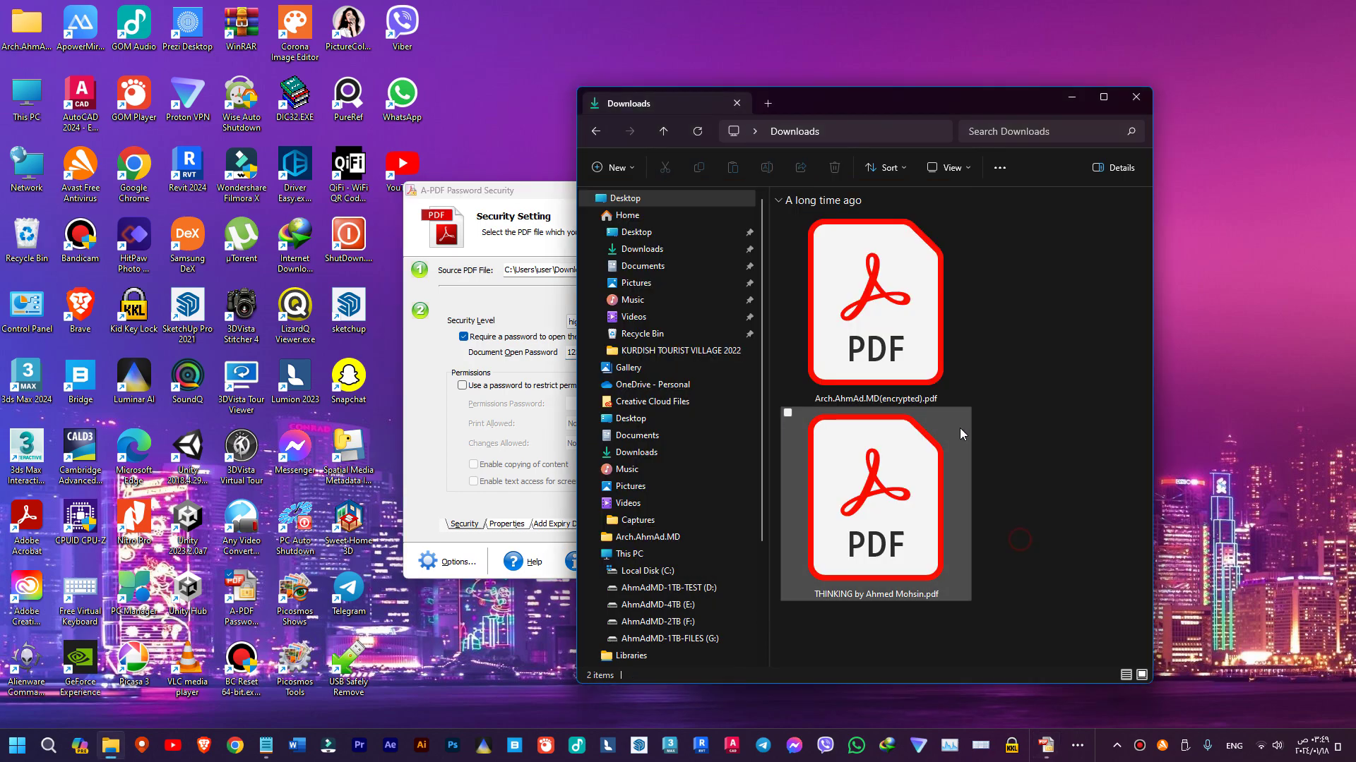
pyautogui.click(916, 355)
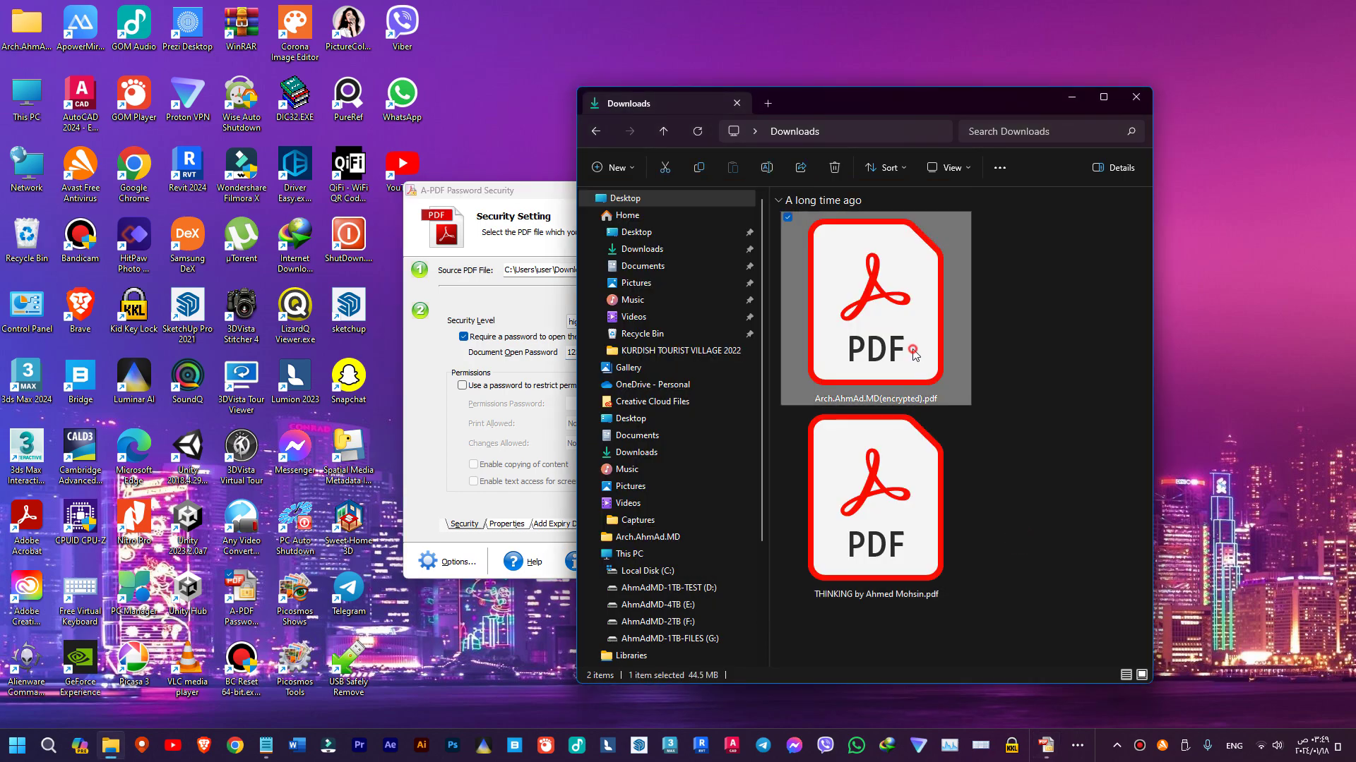
pyautogui.doubleClick(827, 340)
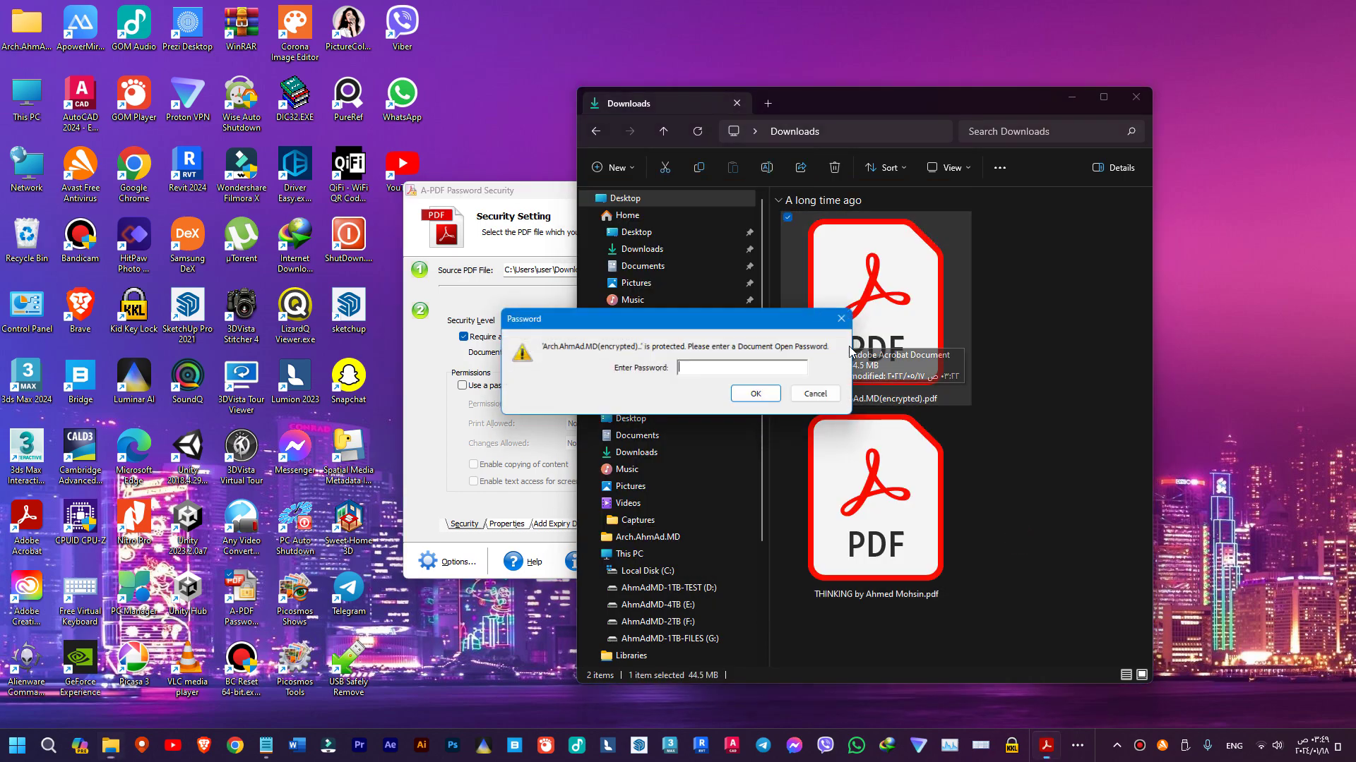
pyautogui.click(805, 395)
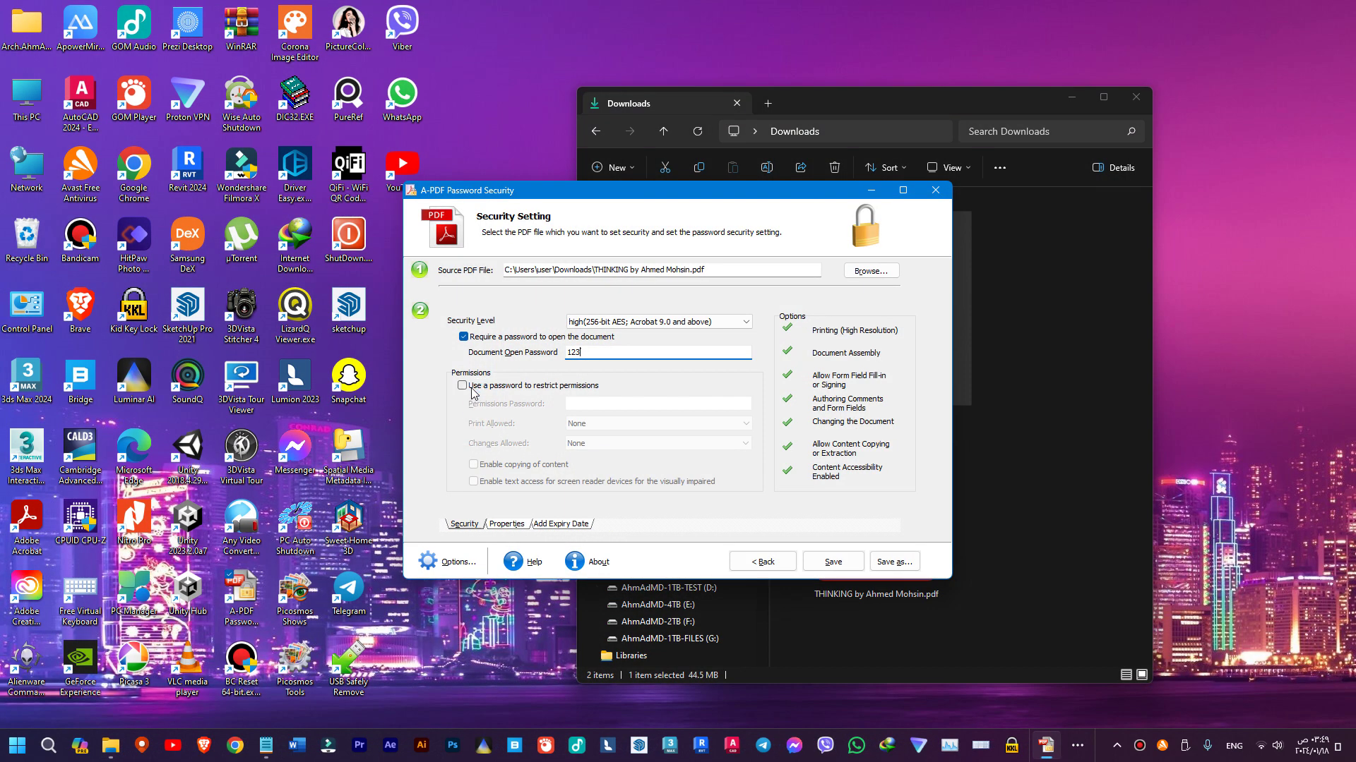
# - Enable a permissions password, enter it, and set Print Allowed to None after trying low and high resolution
pyautogui.click(472, 388)
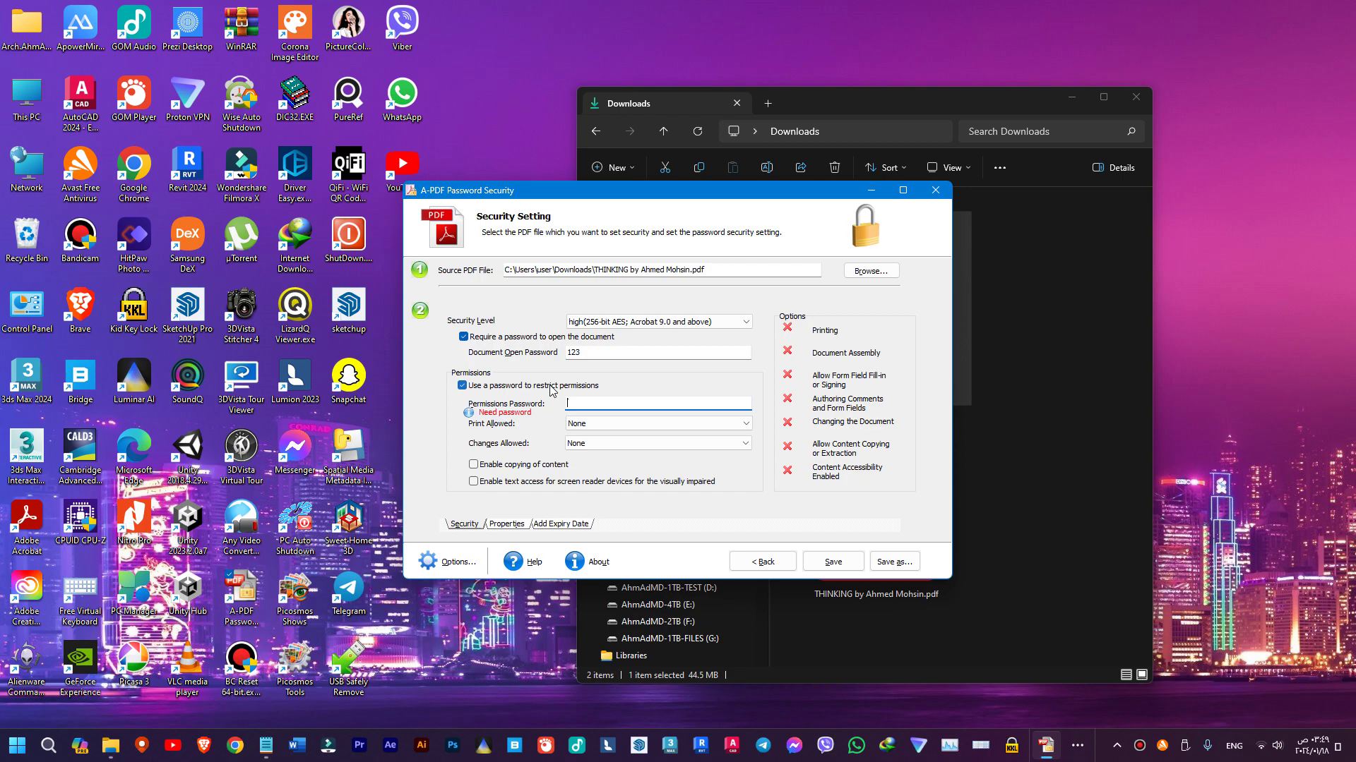
pyautogui.write('asd')
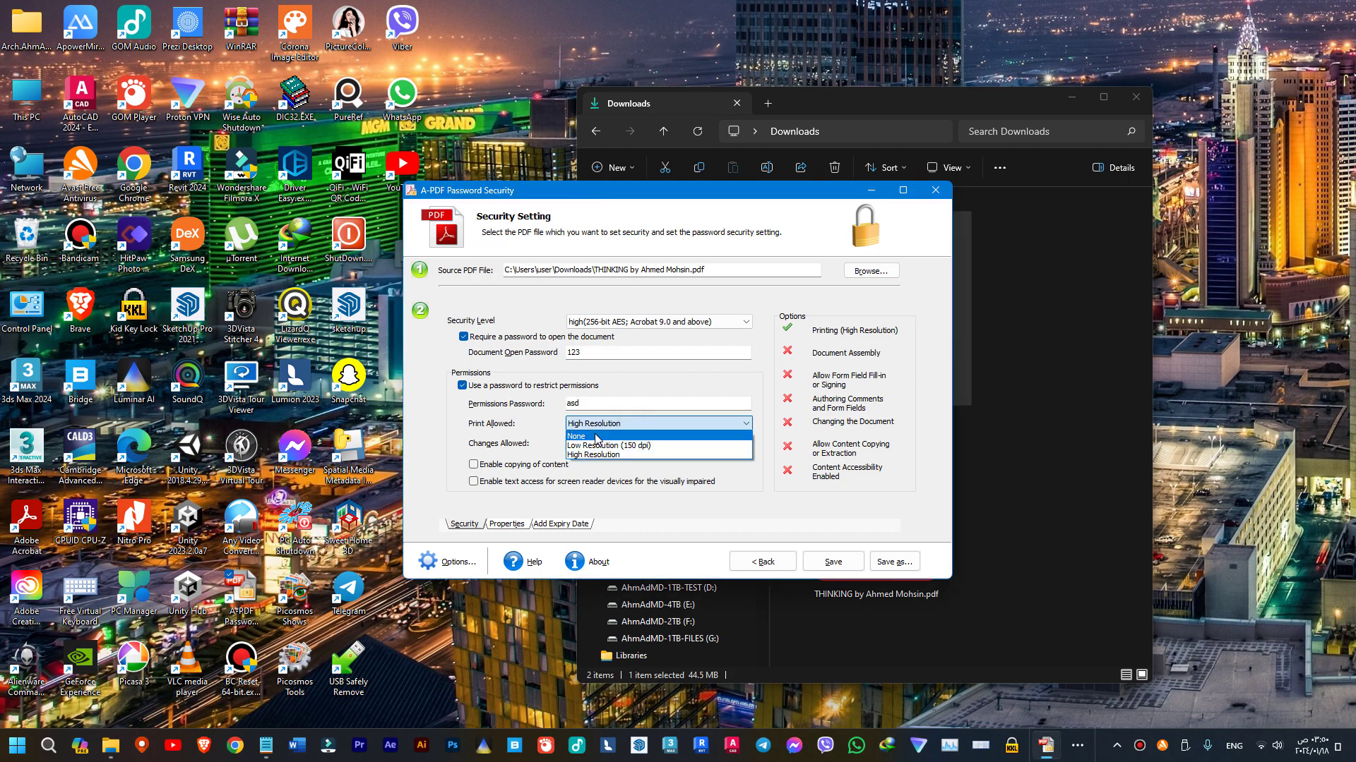
pyautogui.click(583, 437)
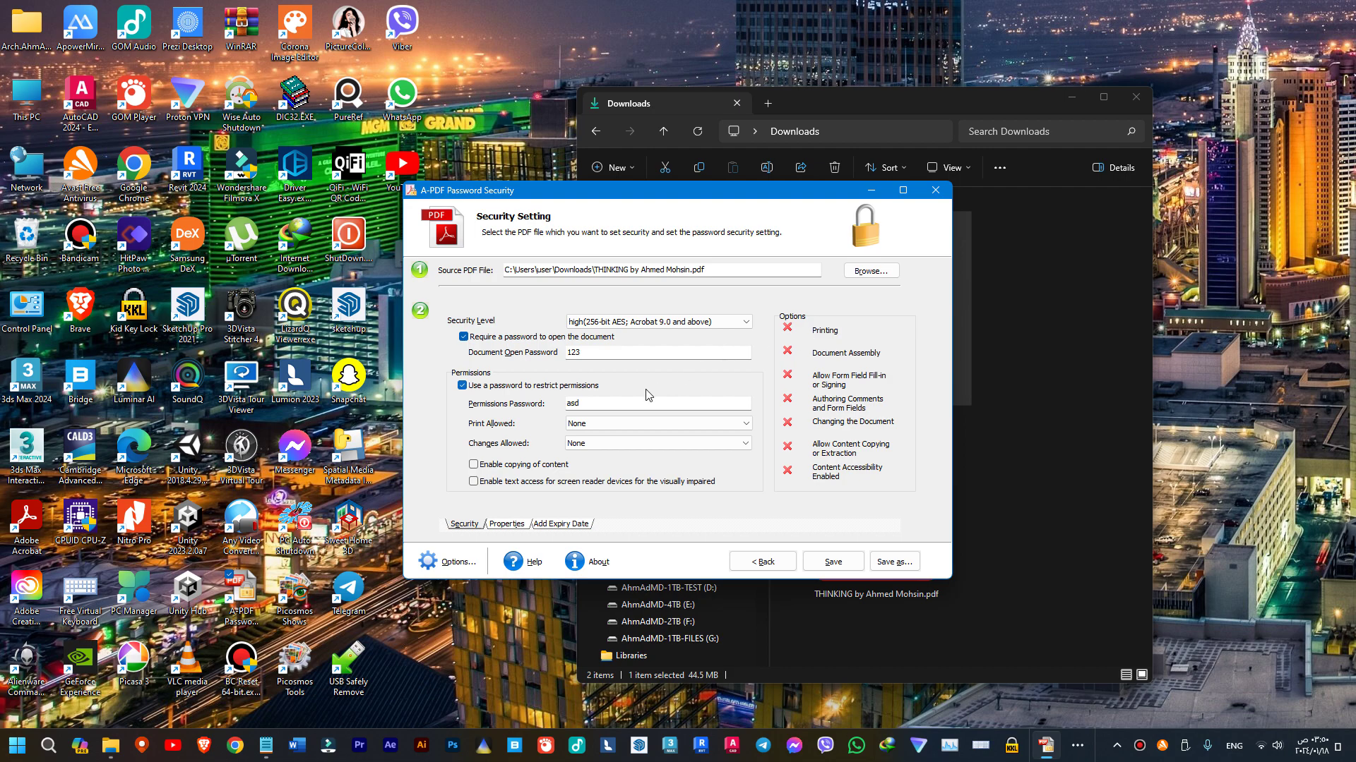
pyautogui.click(644, 425)
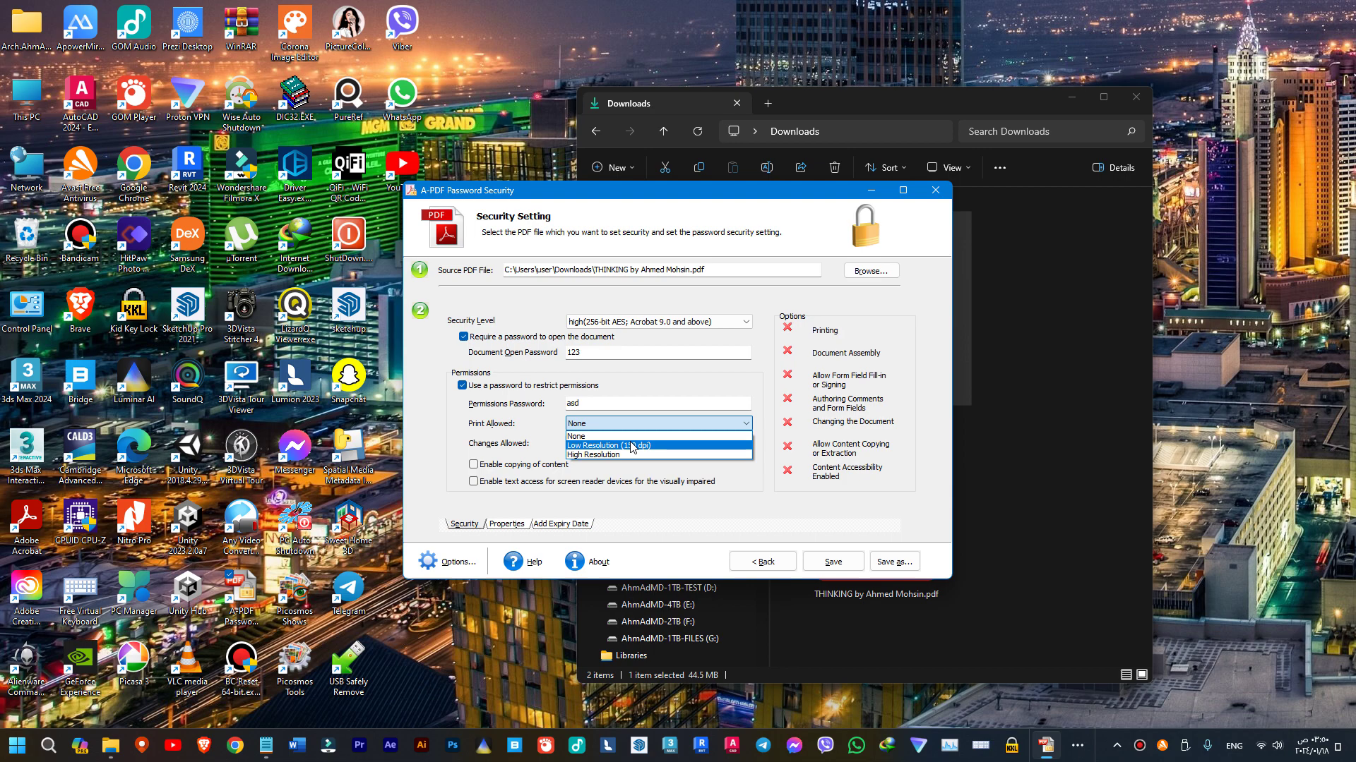
pyautogui.click(630, 446)
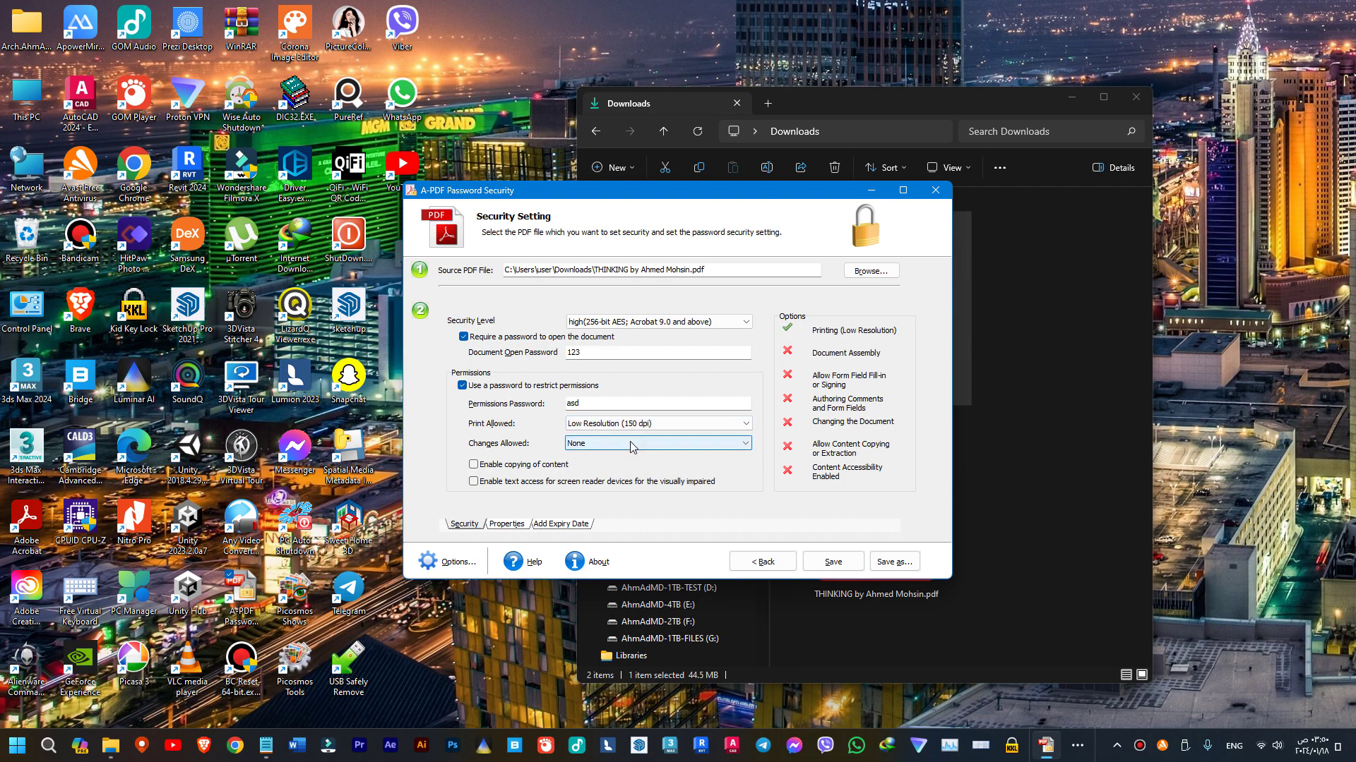
pyautogui.click(622, 425)
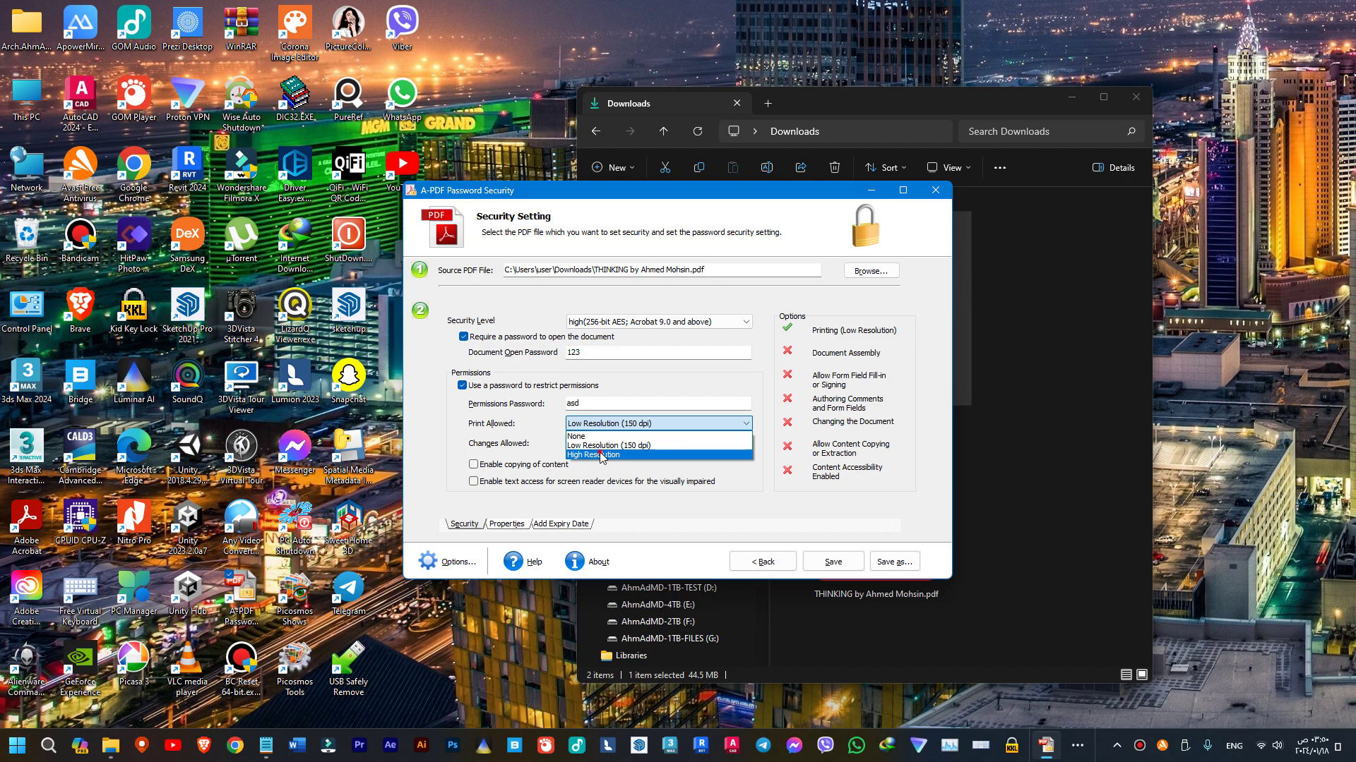
pyautogui.click(601, 455)
pyautogui.click(595, 423)
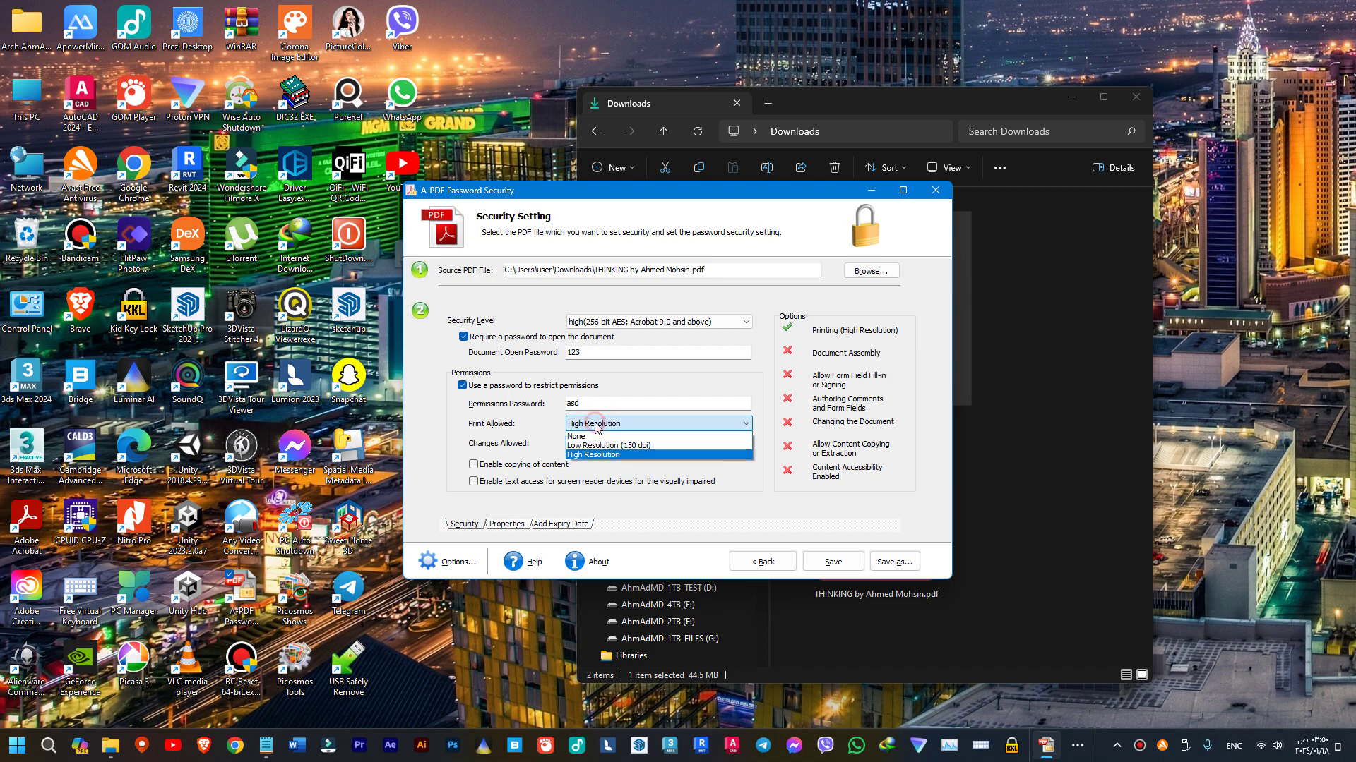
pyautogui.click(586, 434)
pyautogui.click(585, 442)
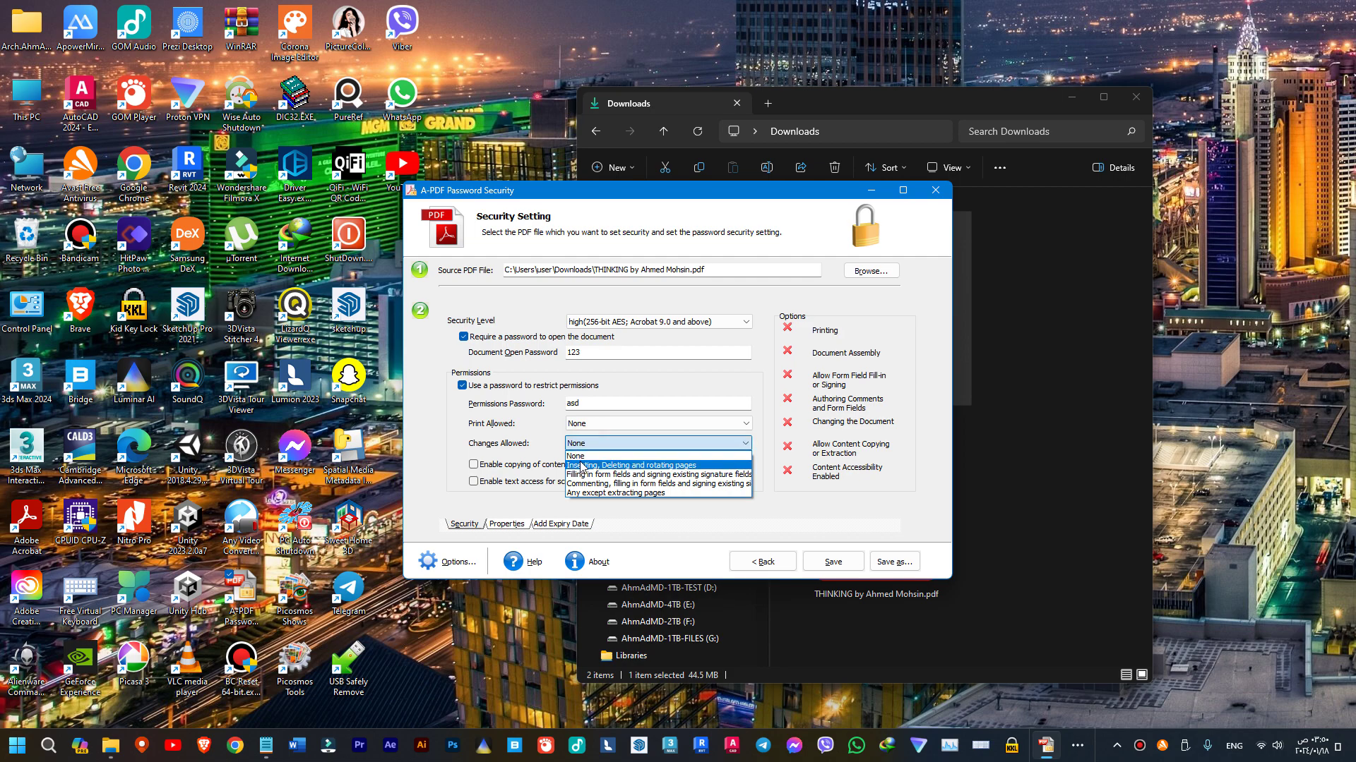
# - Set Changes Allowed to 'Any except extracting pages' after trying the other change options
pyautogui.click(581, 465)
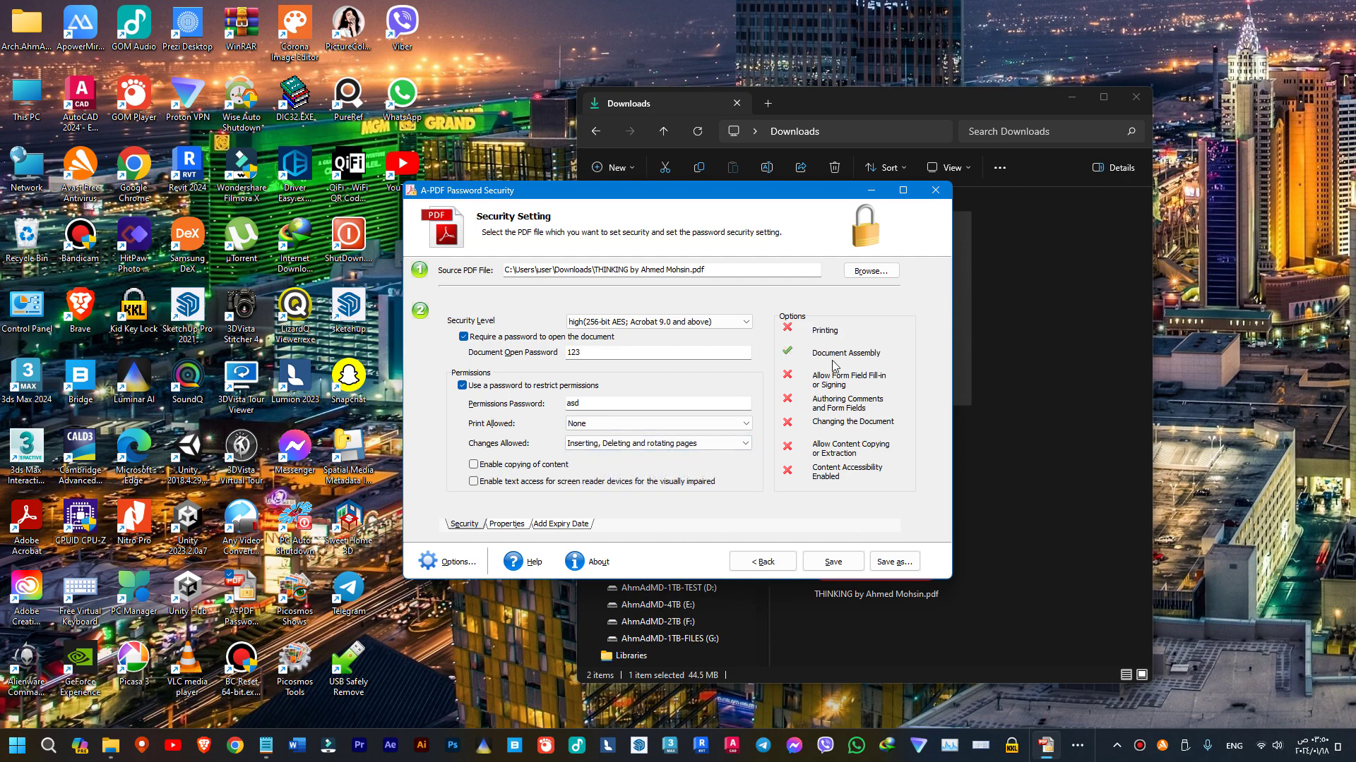
pyautogui.click(623, 442)
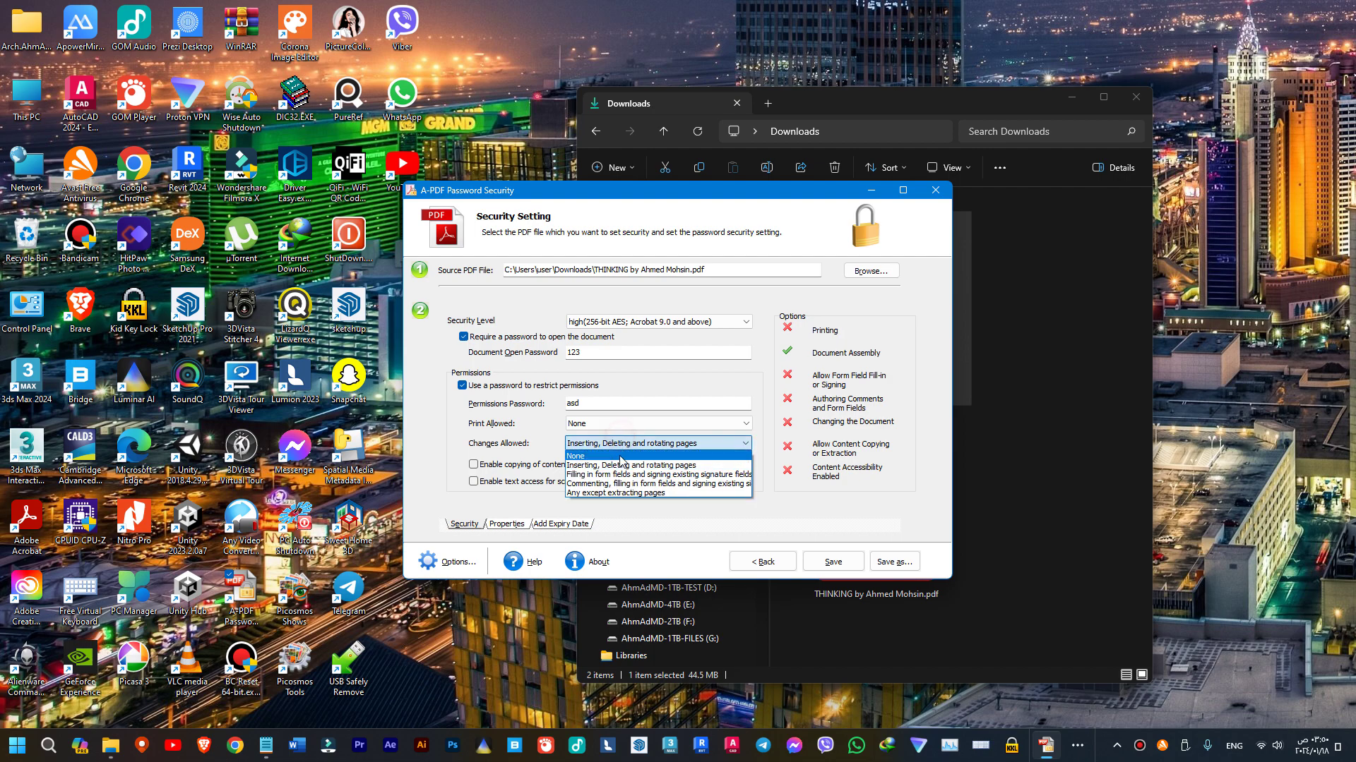
pyautogui.click(618, 475)
pyautogui.click(632, 443)
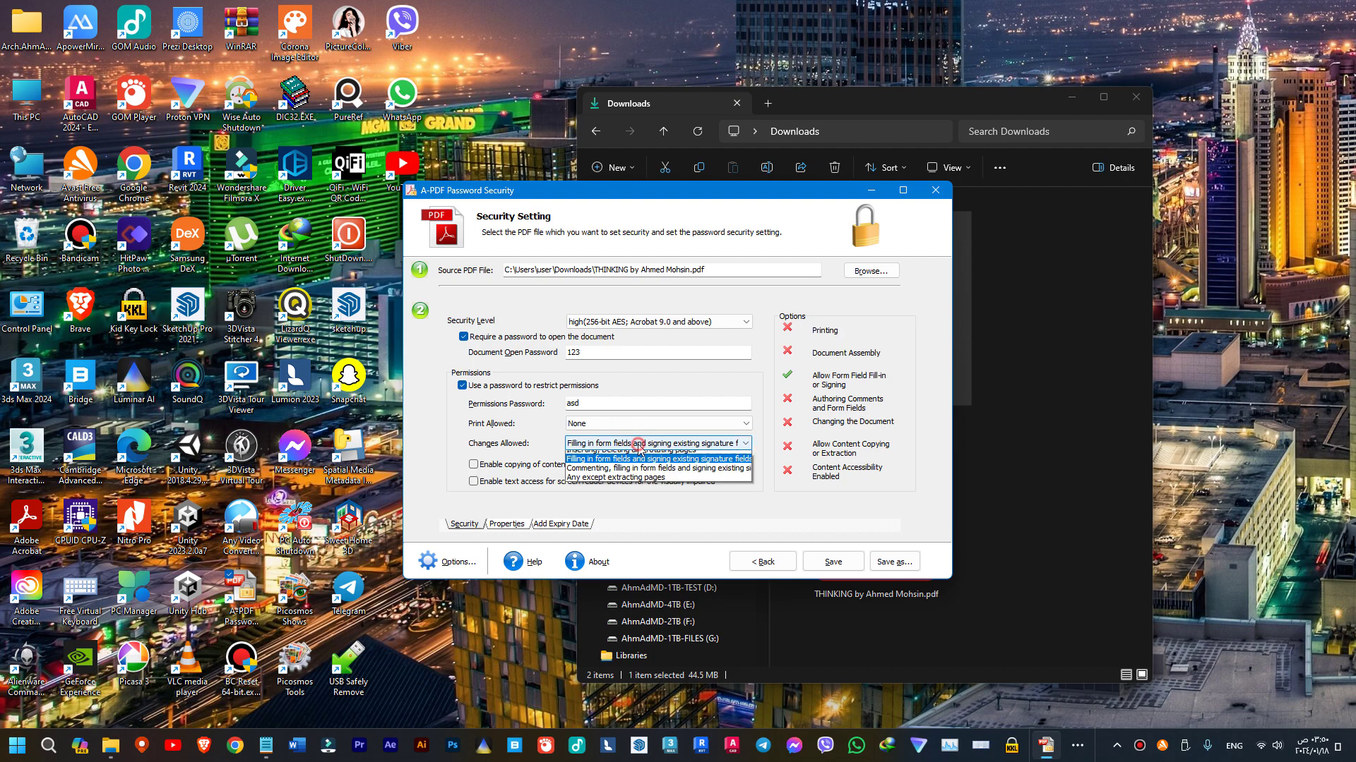
pyautogui.click(628, 485)
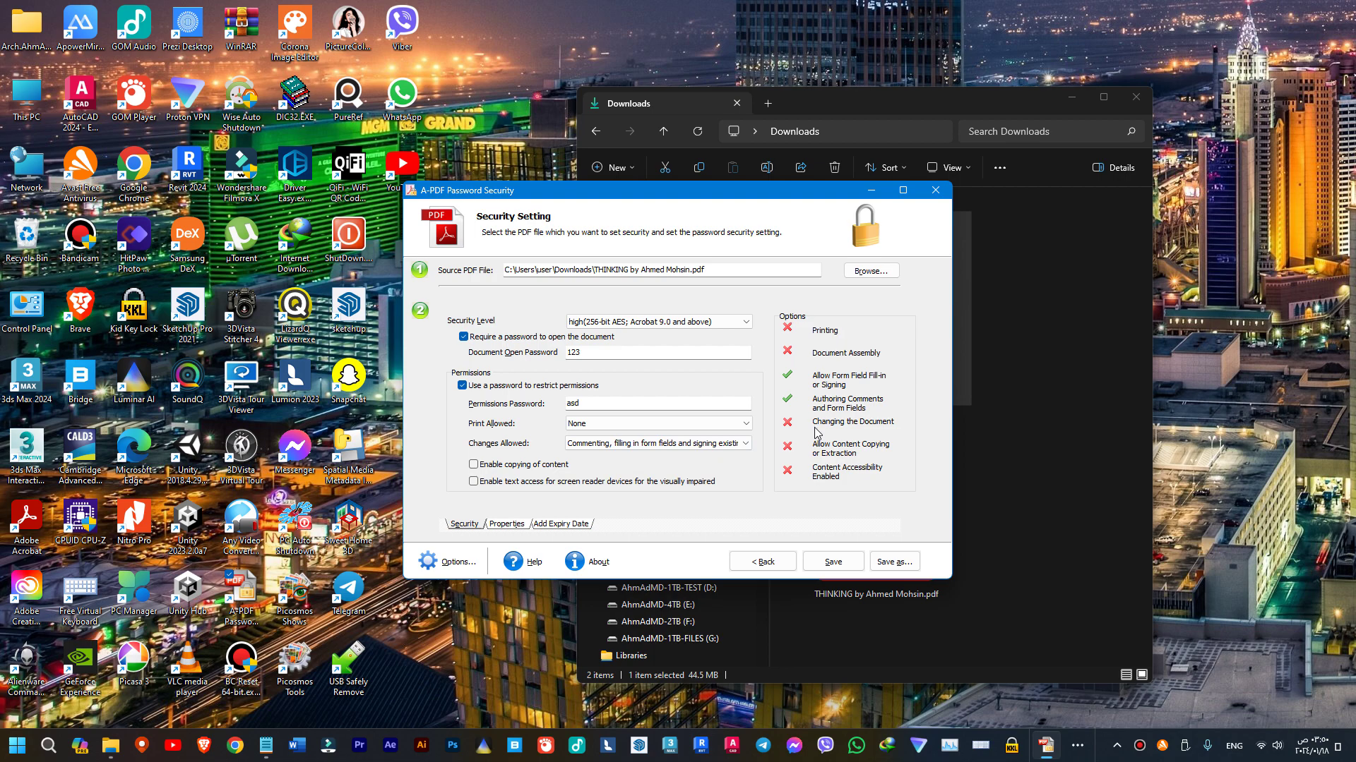
pyautogui.click(663, 442)
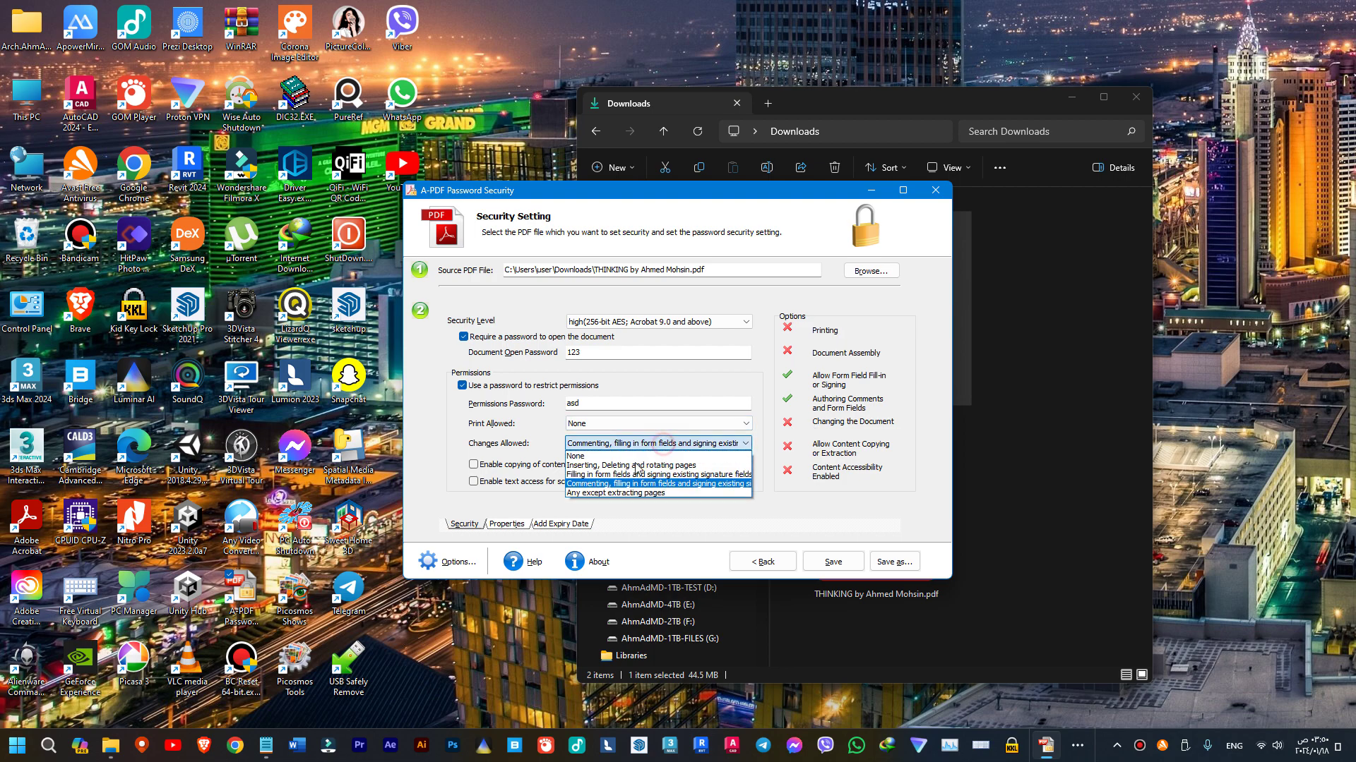
pyautogui.click(605, 492)
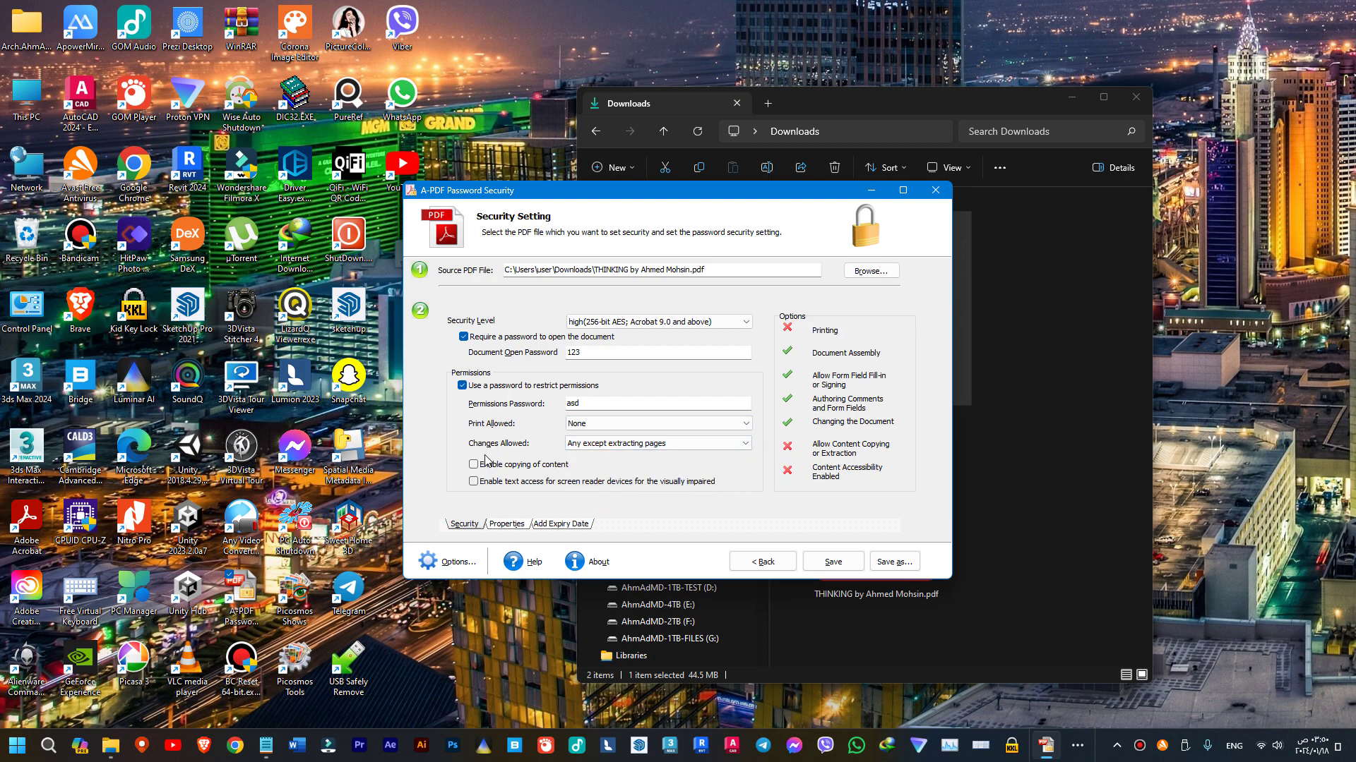
# - Toggle screen-reader access and content copying, leaving 'Enable copying of content' checked
pyautogui.click(510, 467)
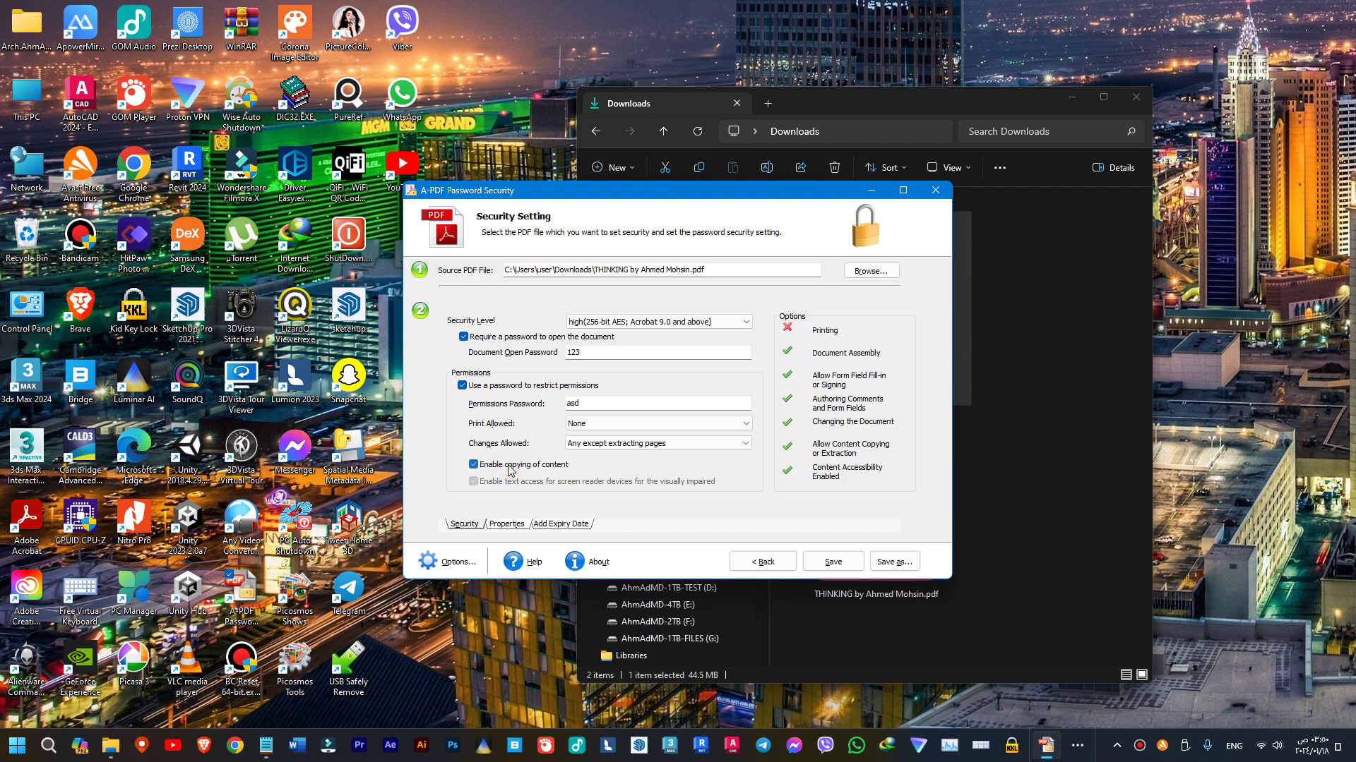
pyautogui.click(510, 467)
pyautogui.click(510, 467)
pyautogui.click(509, 467)
pyautogui.click(476, 483)
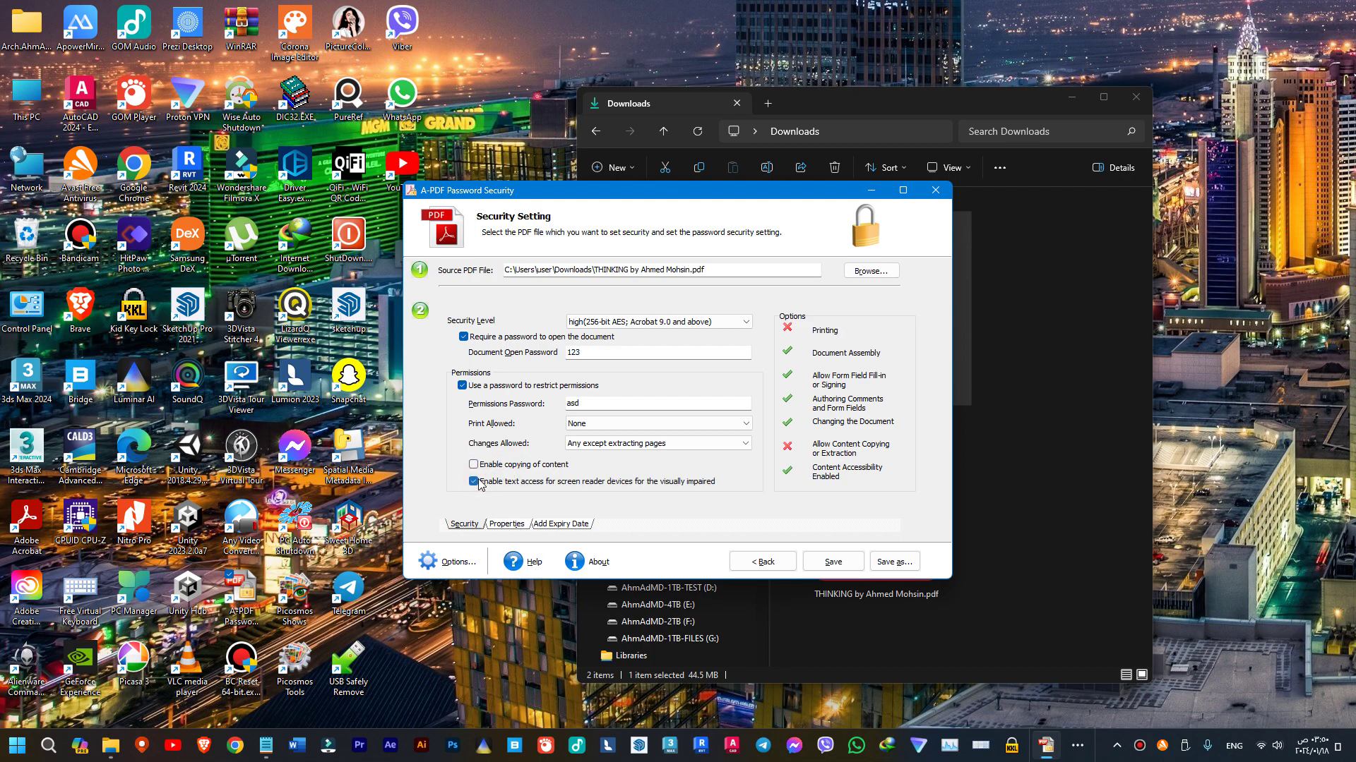
pyautogui.click(477, 483)
pyautogui.click(478, 483)
pyautogui.click(500, 468)
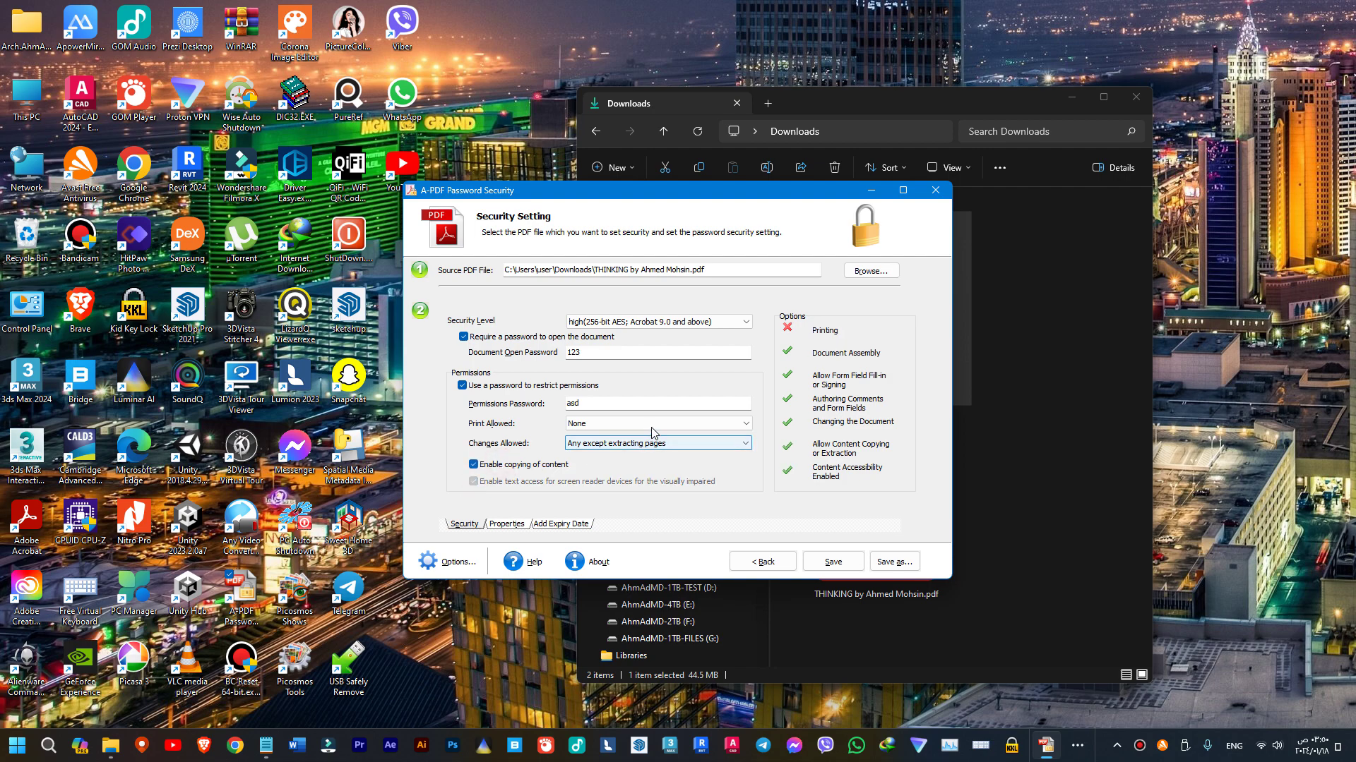
# - Turn on Add Properties and step through the document title and subject fields
pyautogui.click(511, 527)
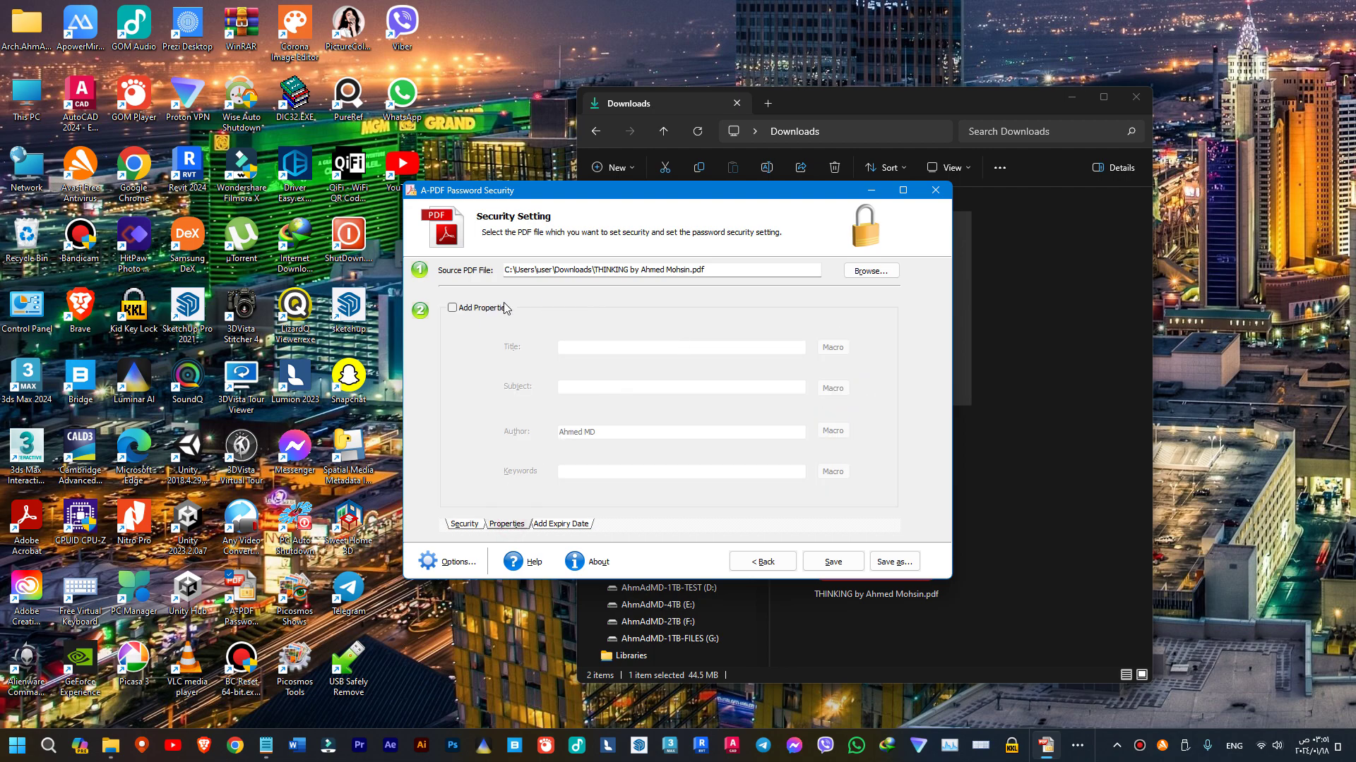
pyautogui.click(487, 312)
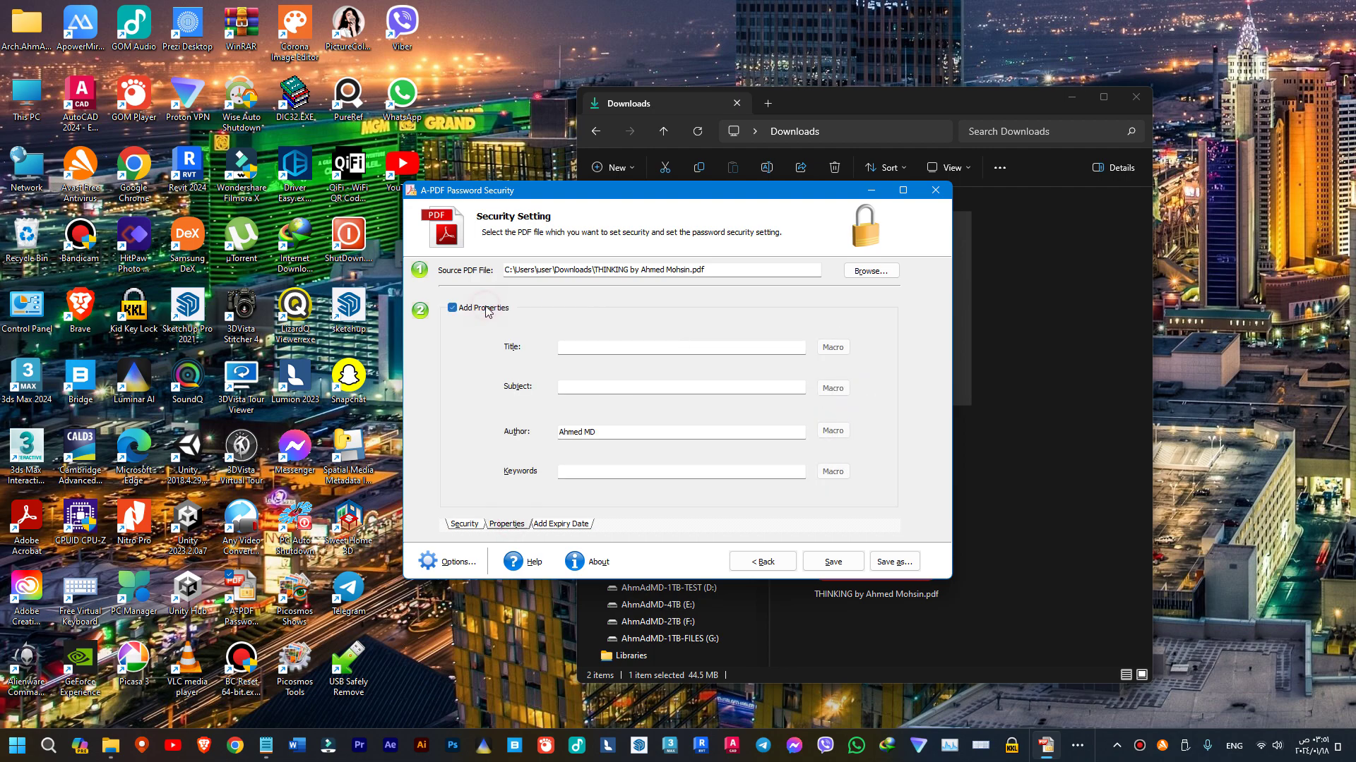
pyautogui.click(605, 349)
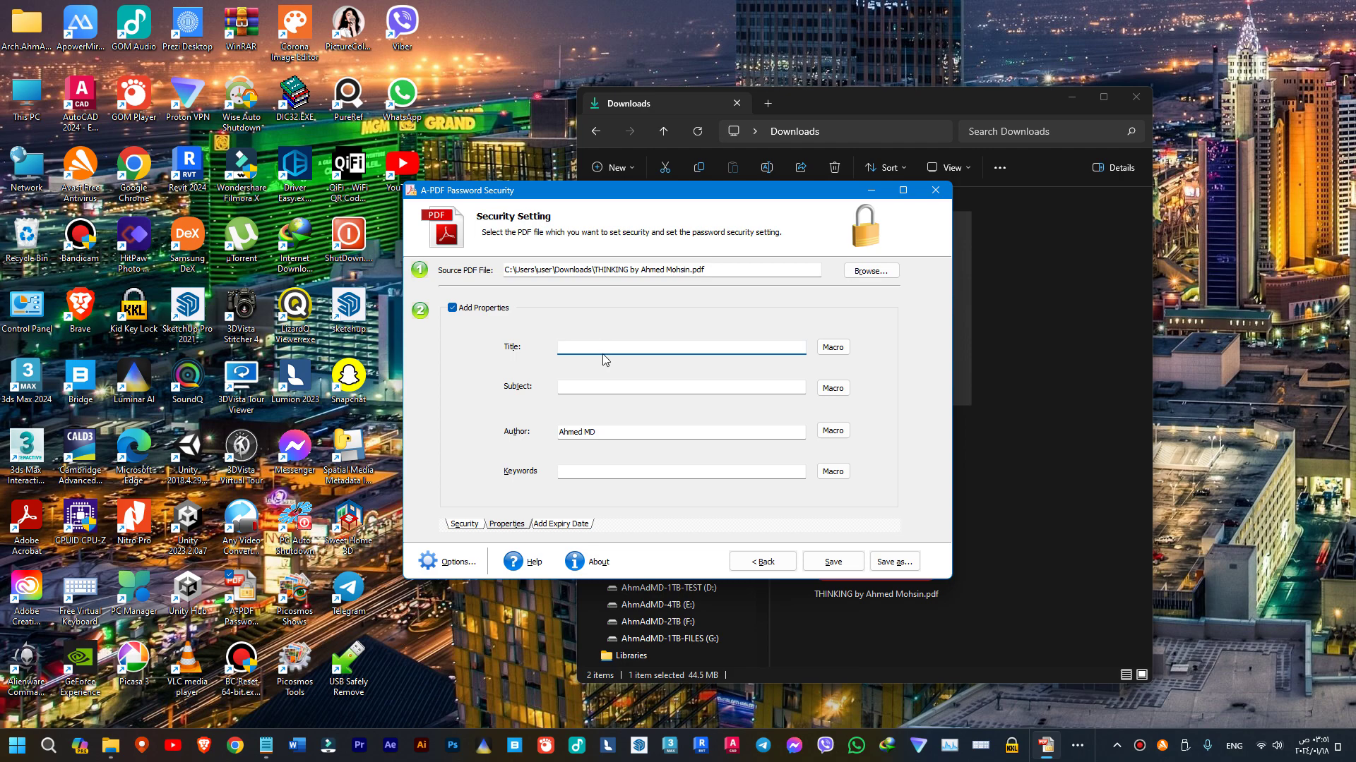
pyautogui.click(581, 384)
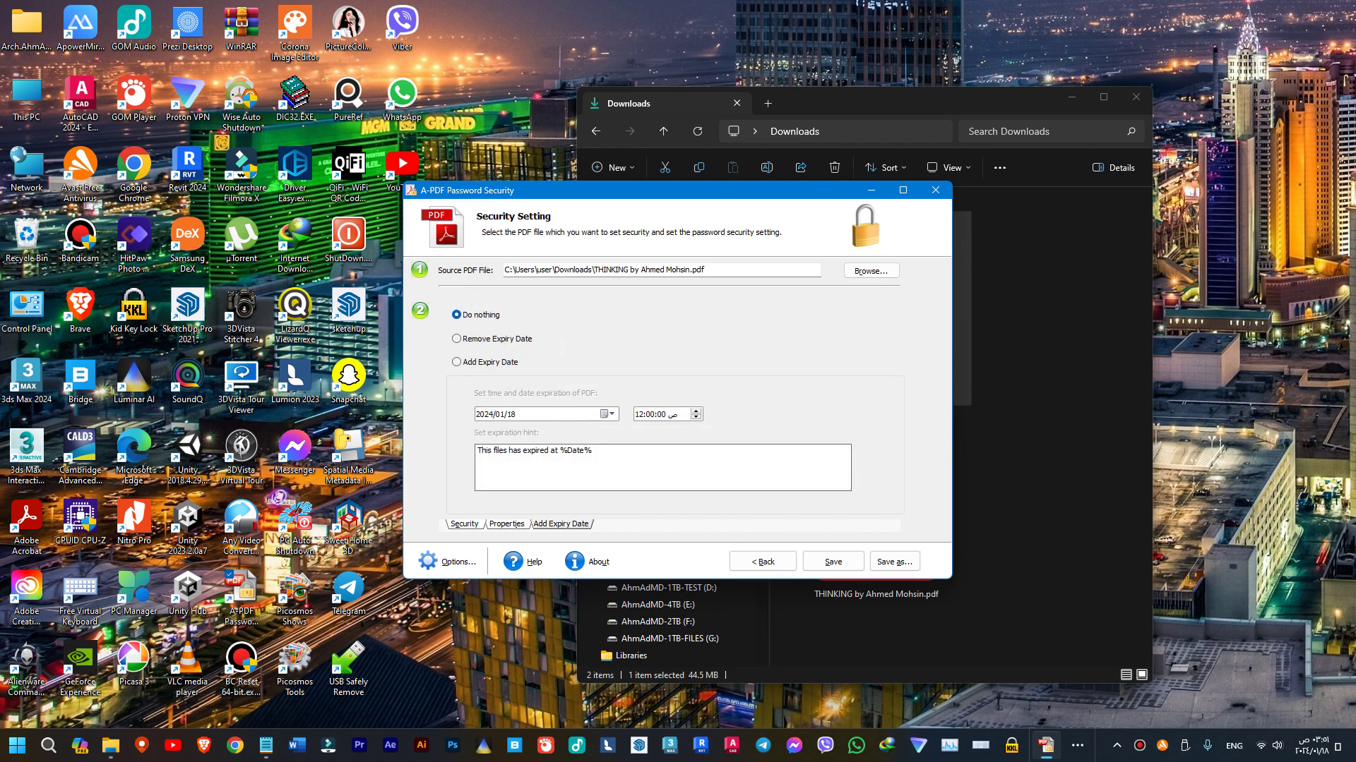
# - Try adding an expiry date and time, then revert the expiry option to 'Do nothing'
pyautogui.click(486, 363)
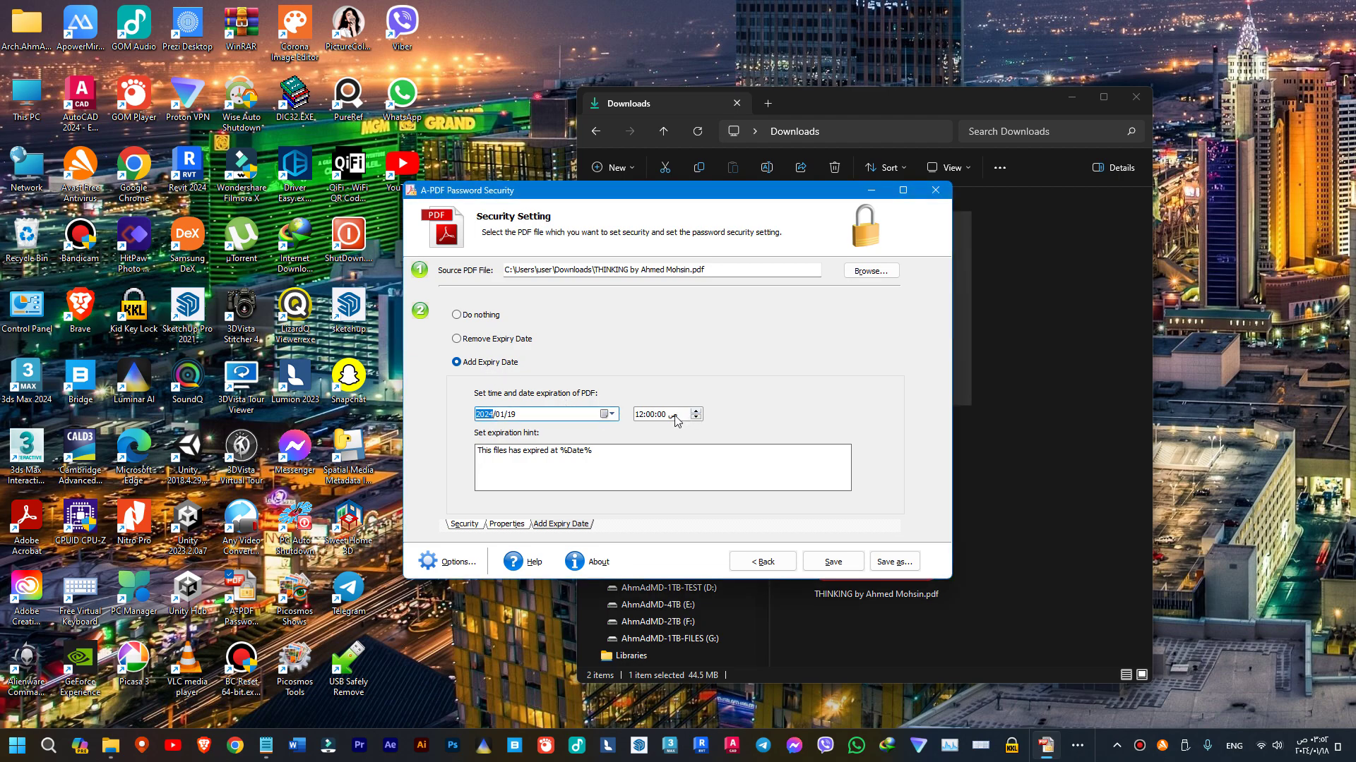
pyautogui.click(675, 414)
pyautogui.press('Tab')
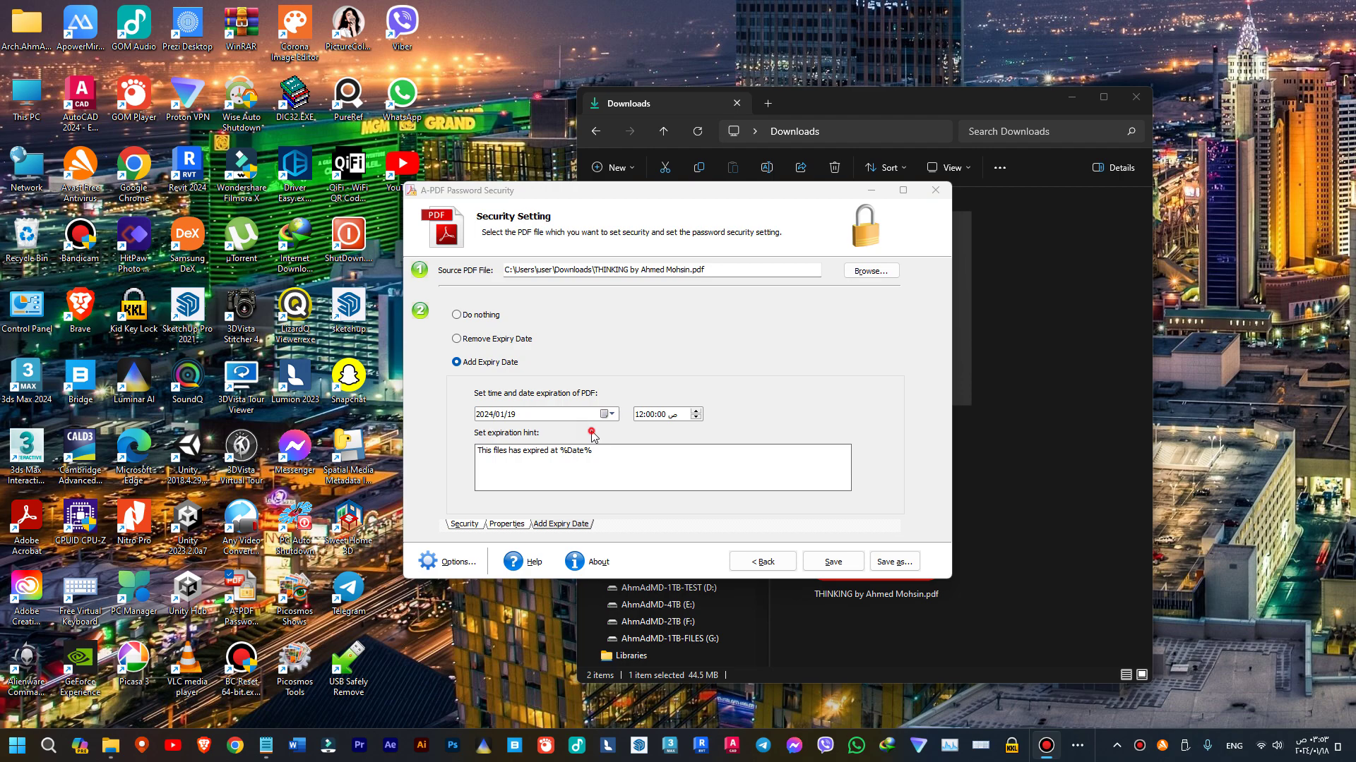
pyautogui.click(592, 433)
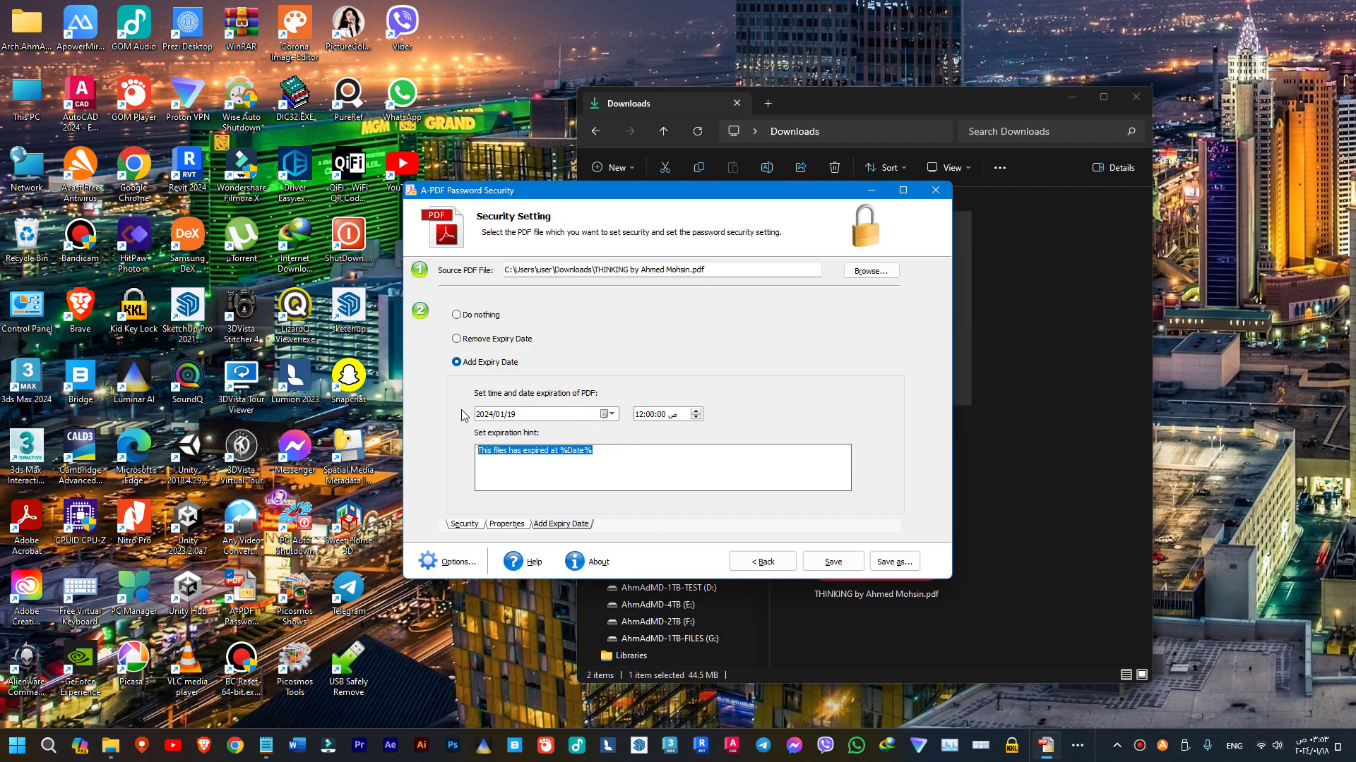
pyautogui.click(463, 318)
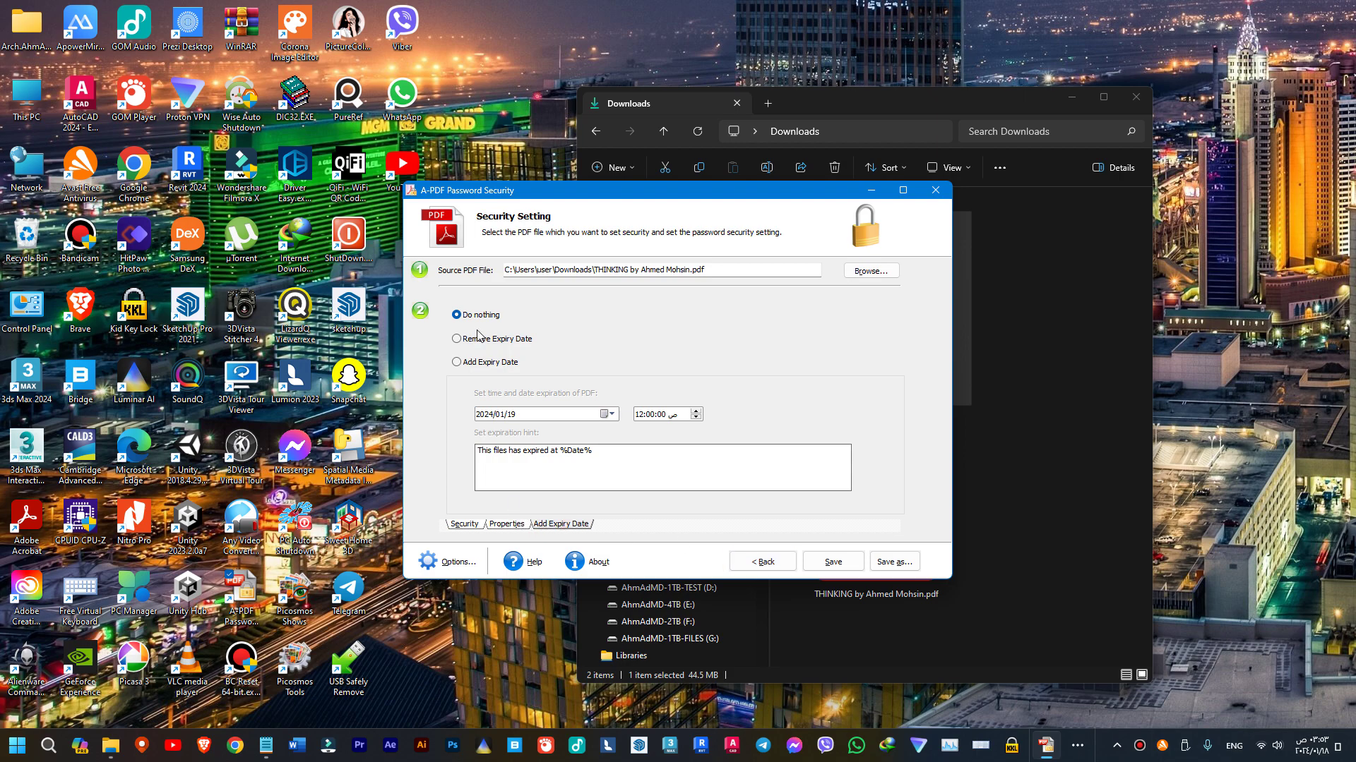
pyautogui.click(505, 524)
# - Set Print Allowed to High Resolution, save the encrypted THINKING copy to Downloads, and finish the wizard
pyautogui.click(466, 524)
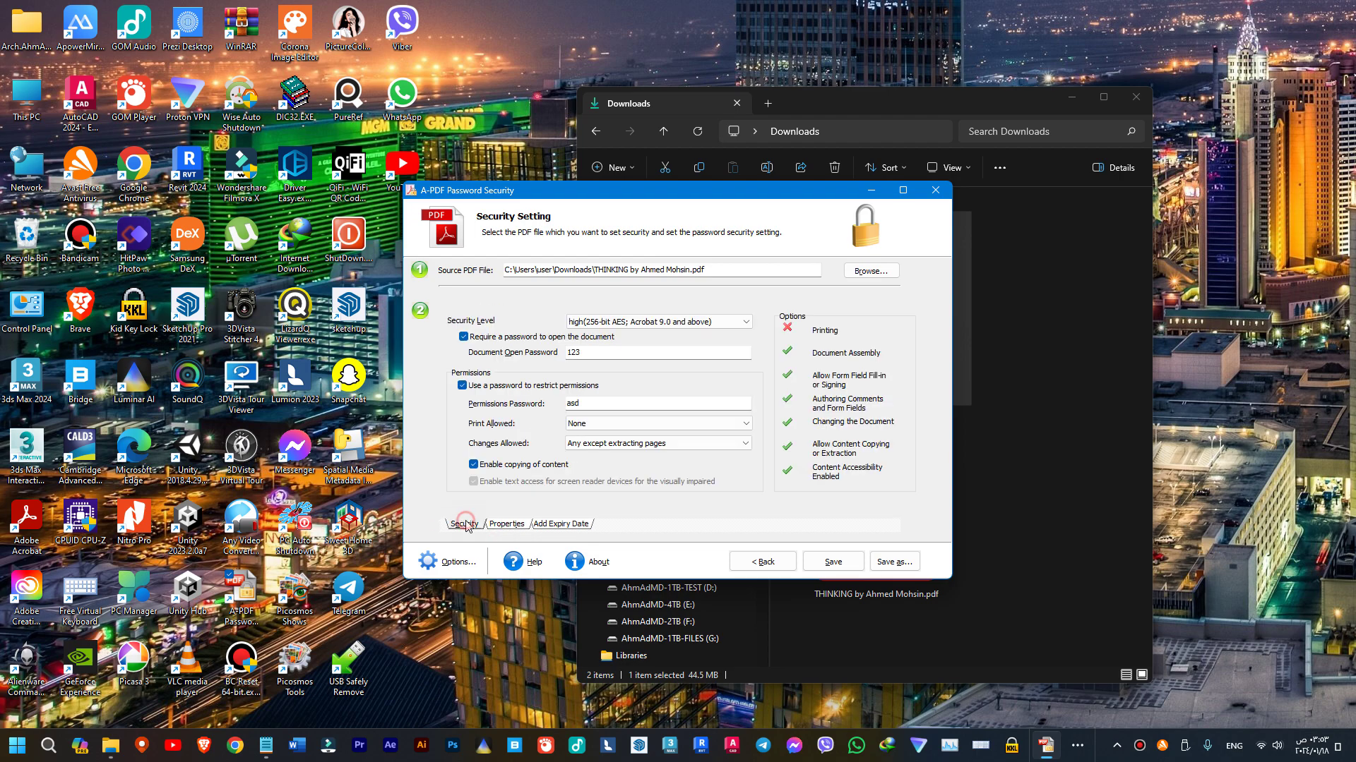
pyautogui.scroll(-2, 847, 564)
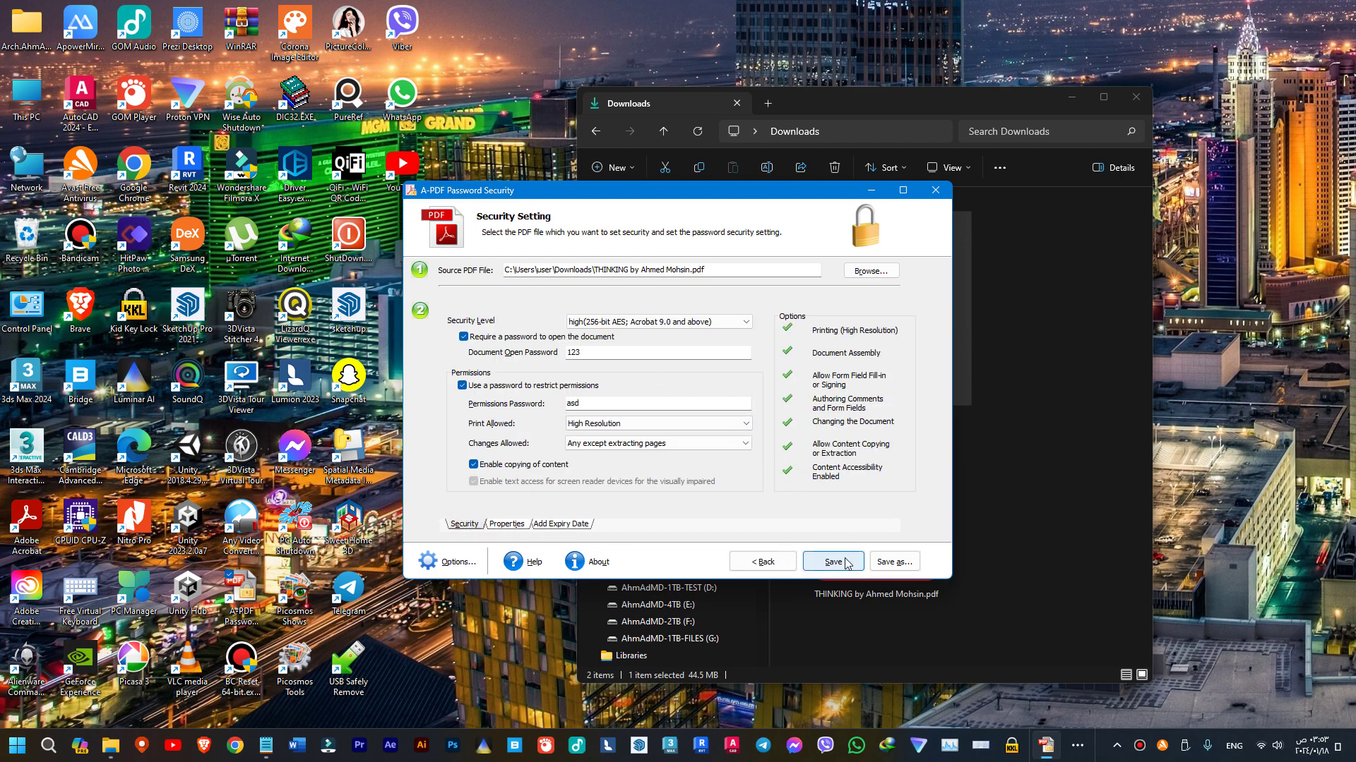
pyautogui.click(887, 563)
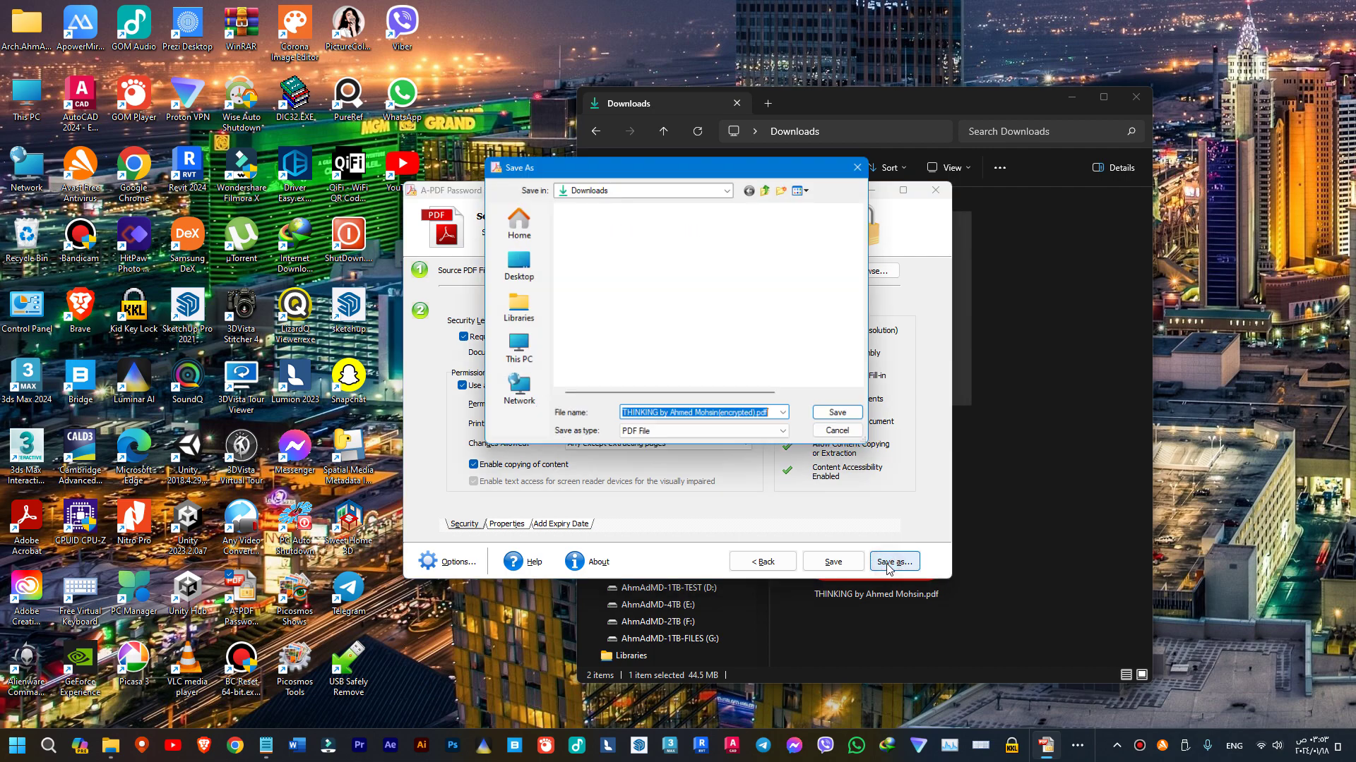
pyautogui.click(848, 419)
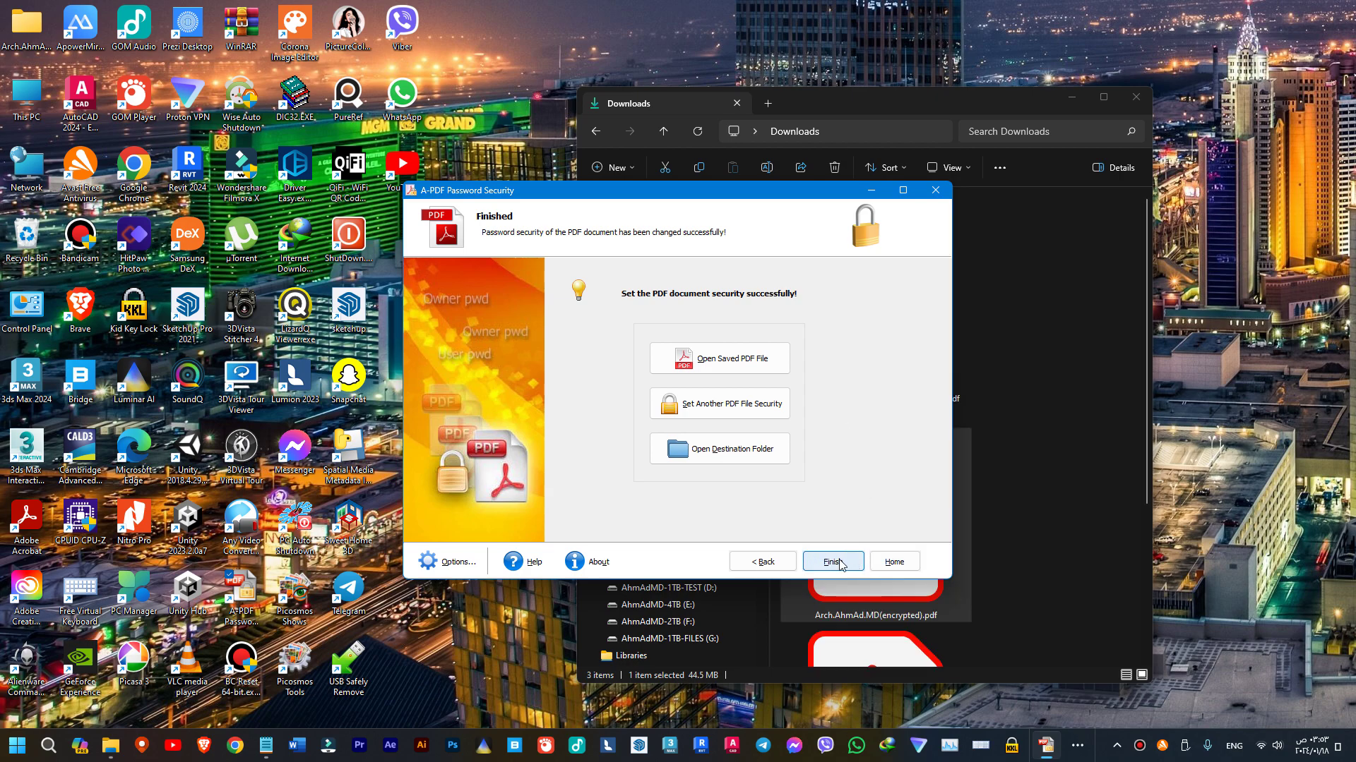
pyautogui.click(833, 562)
pyautogui.scroll(-2, 870, 431)
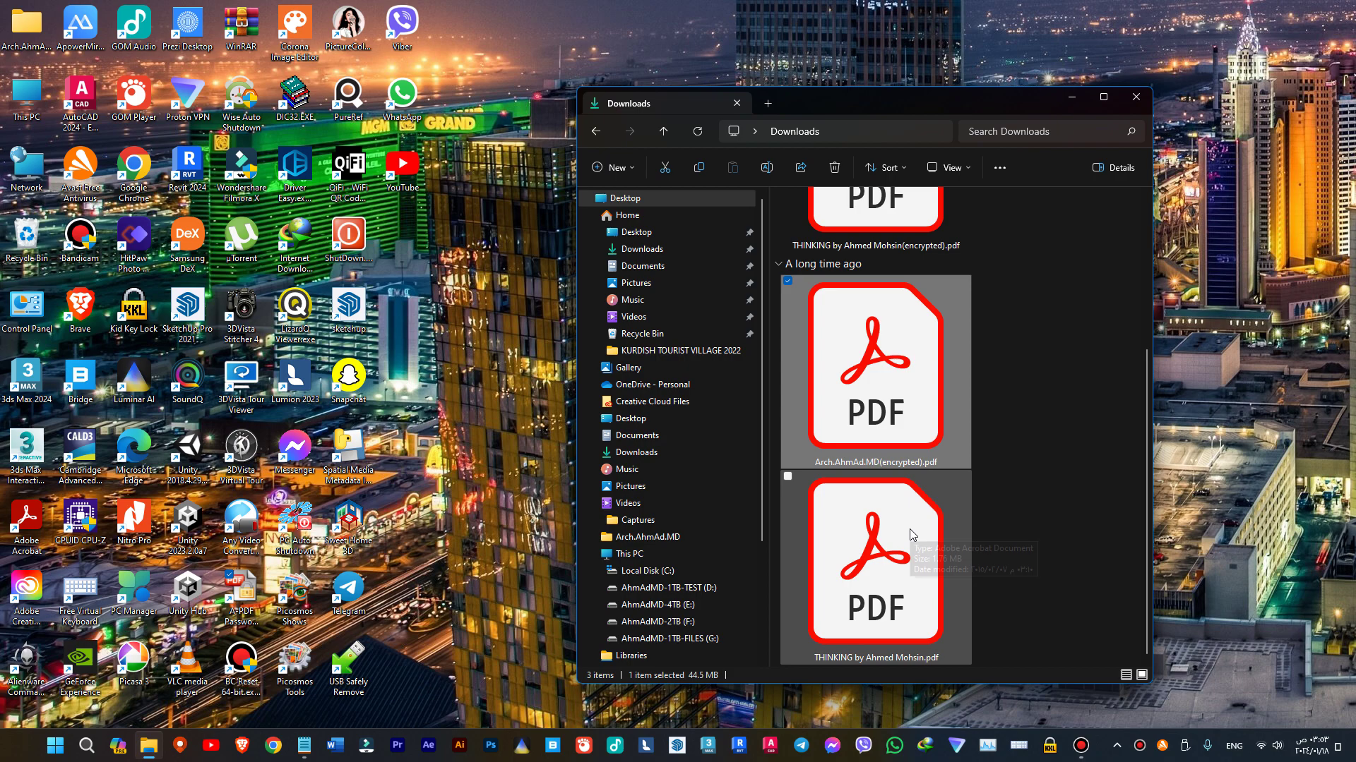
pyautogui.scroll(2, 909, 528)
# - Open the encrypted THINKING PDF from Downloads by entering its document open password
pyautogui.click(854, 358)
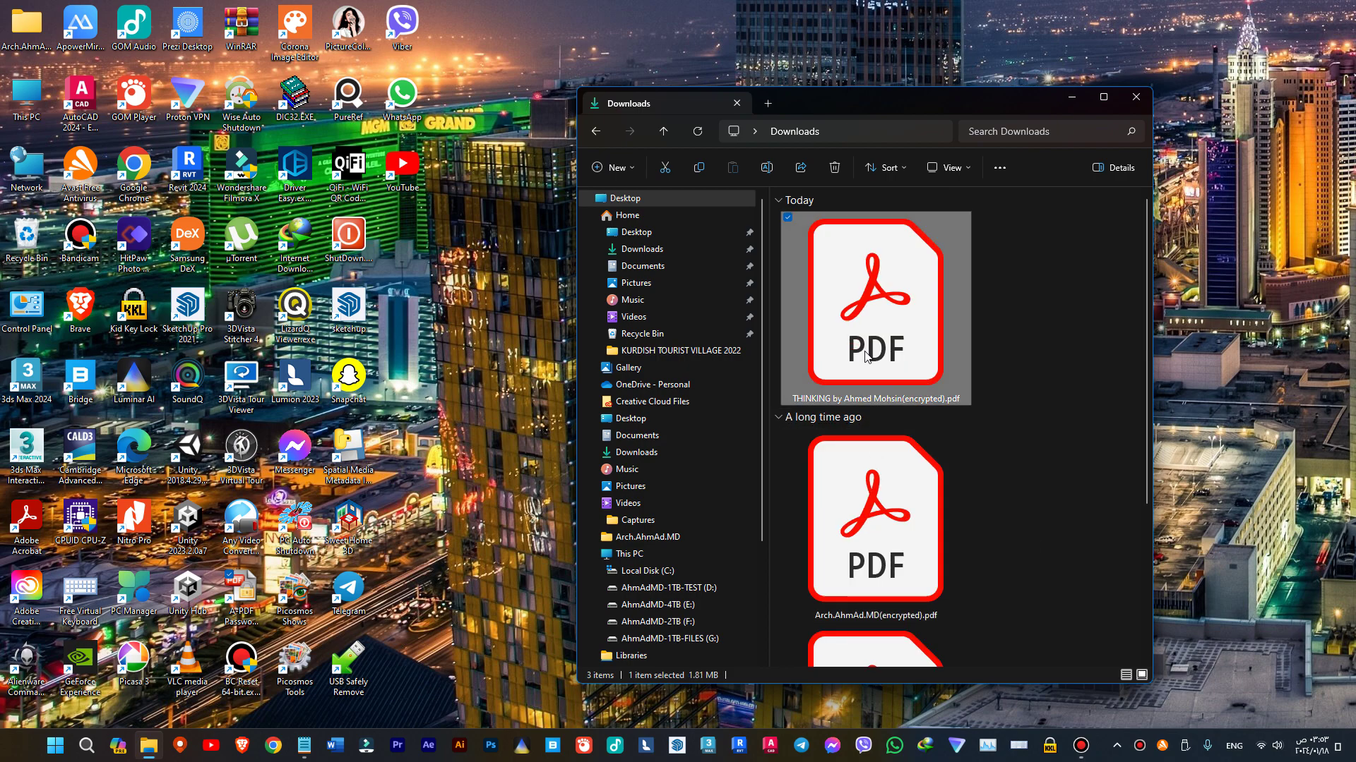
pyautogui.doubleClick(865, 352)
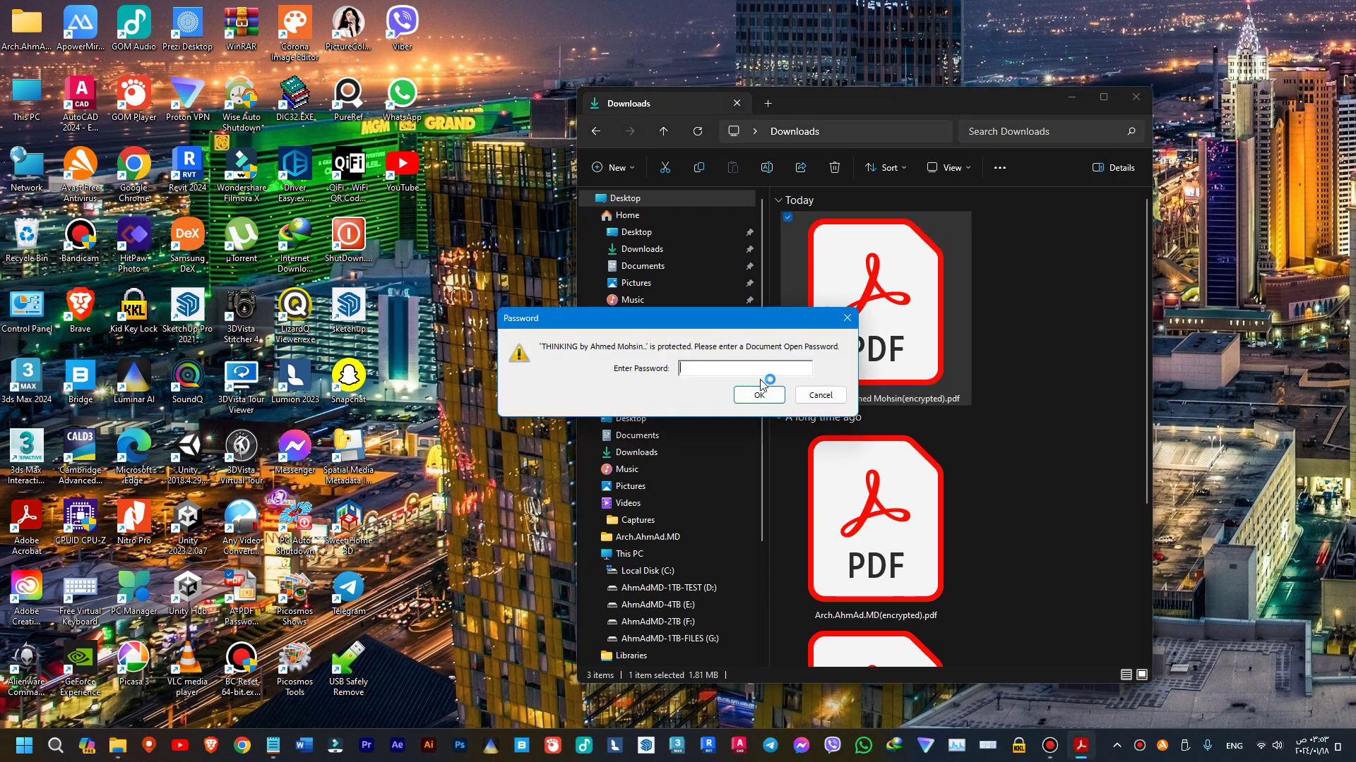
pyautogui.write('***')
pyautogui.press('Return')
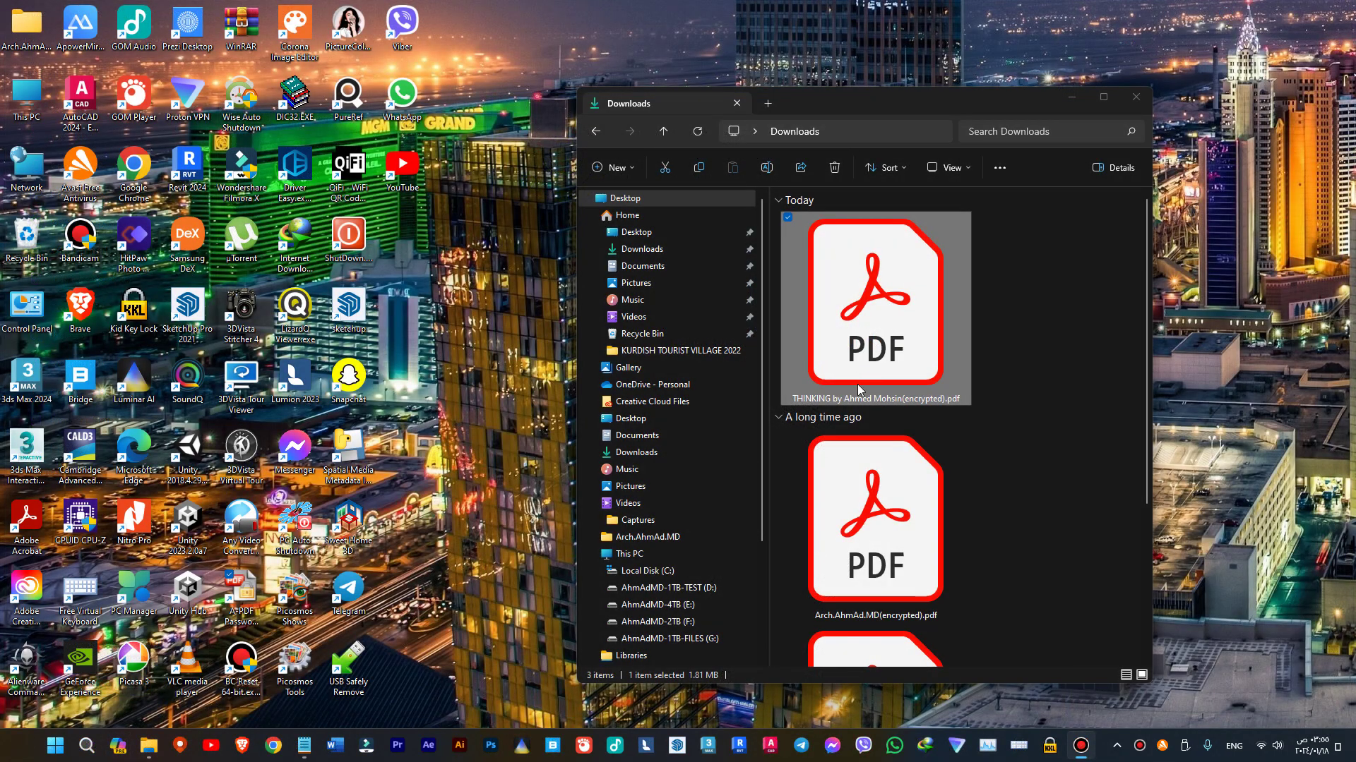
# - Delete the encrypted THINKING PDF from Downloads and launch A-PDF Password Security from the desktop
pyautogui.click(877, 537)
pyautogui.click(840, 346)
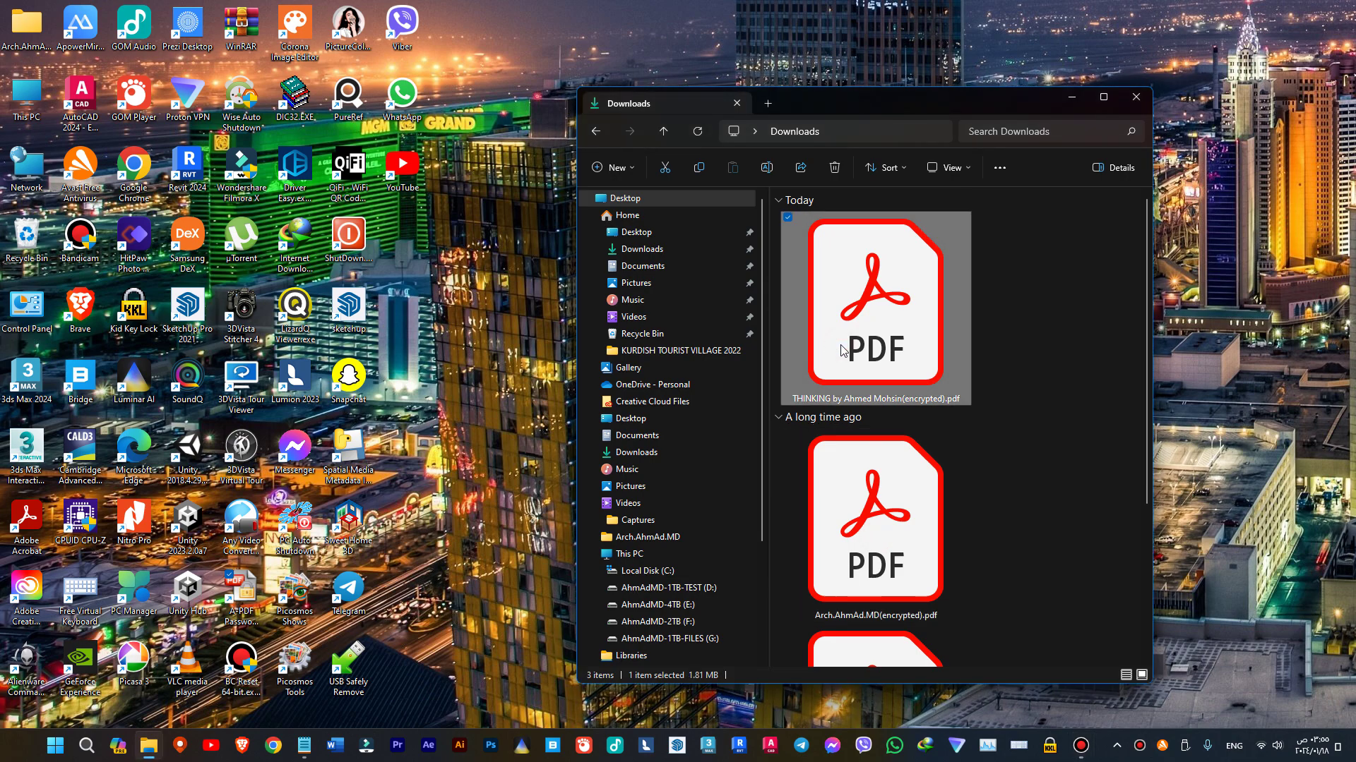
pyautogui.press('Delete')
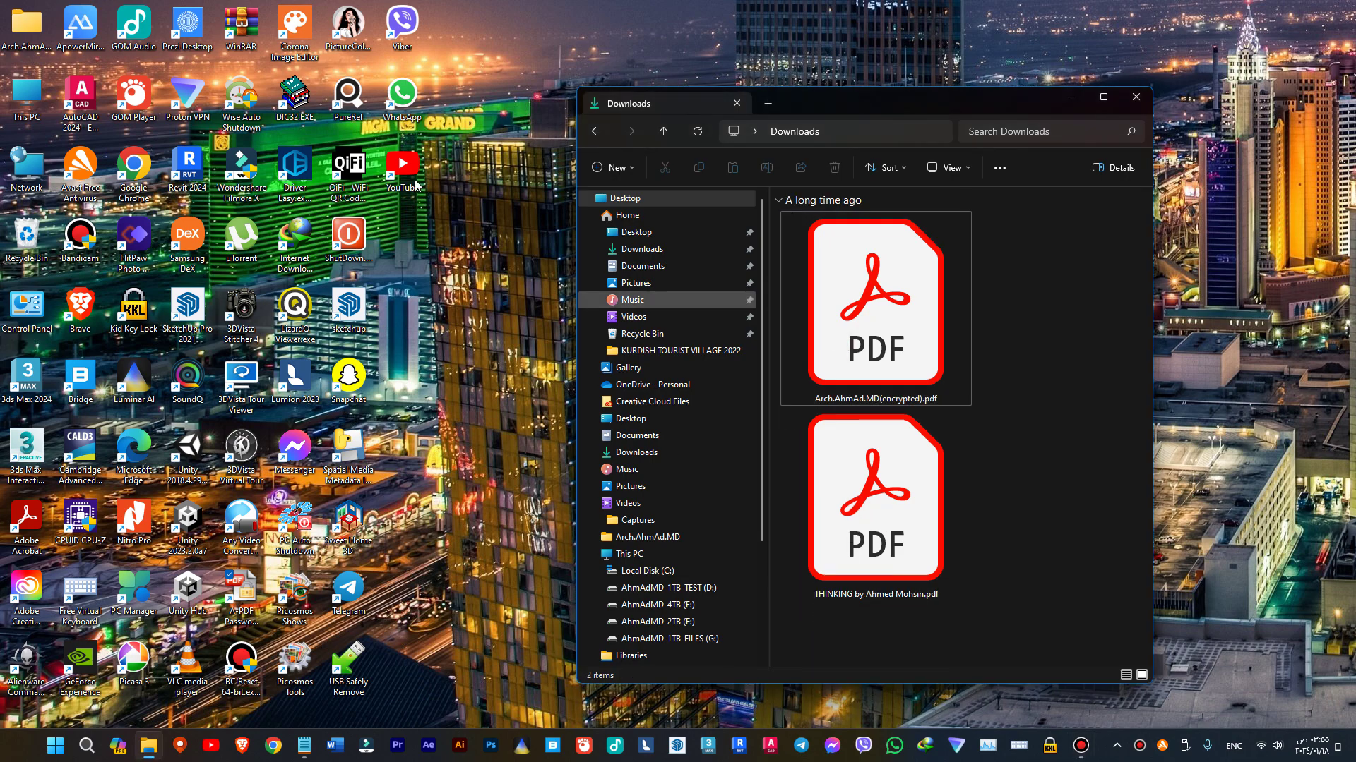
pyautogui.doubleClick(233, 592)
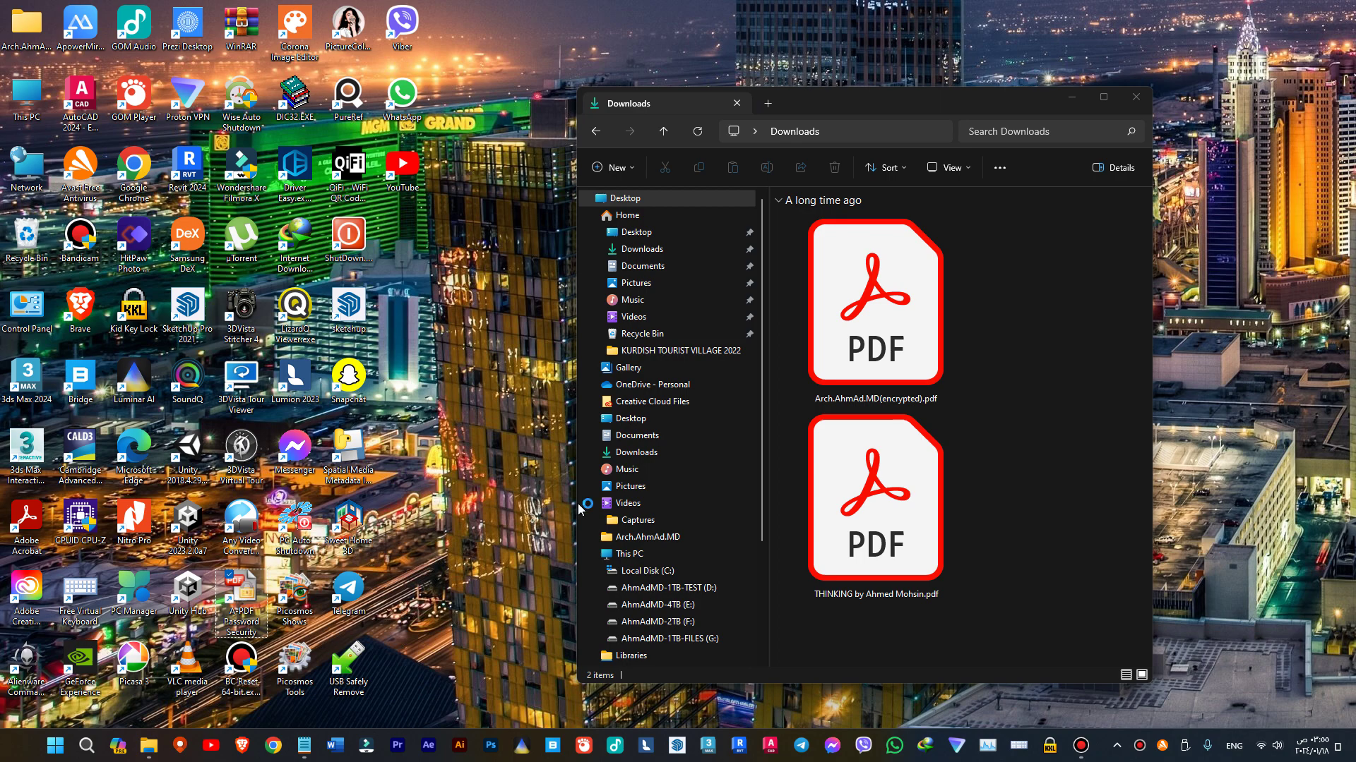
# - Load the original THINKING PDF as the source and choose high 256-bit AES security
pyautogui.click(828, 561)
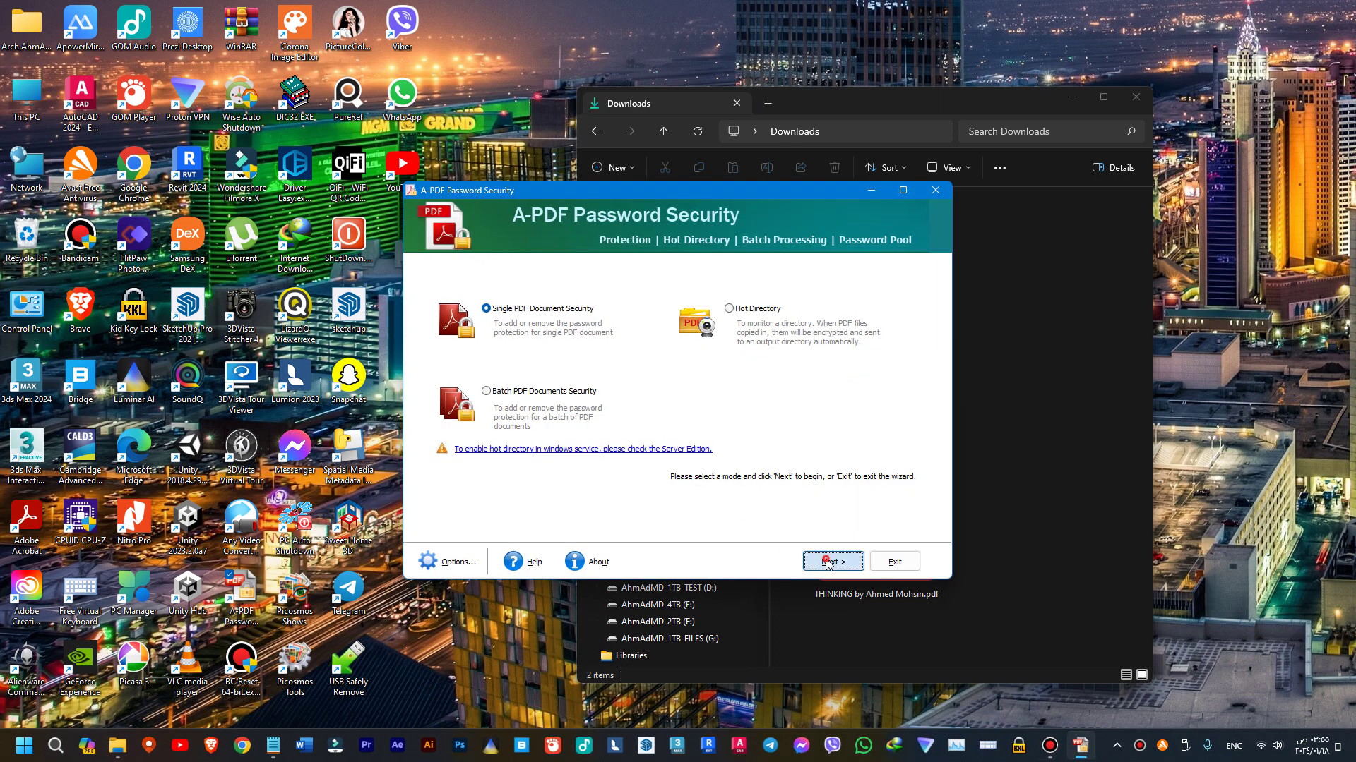
pyautogui.click(876, 274)
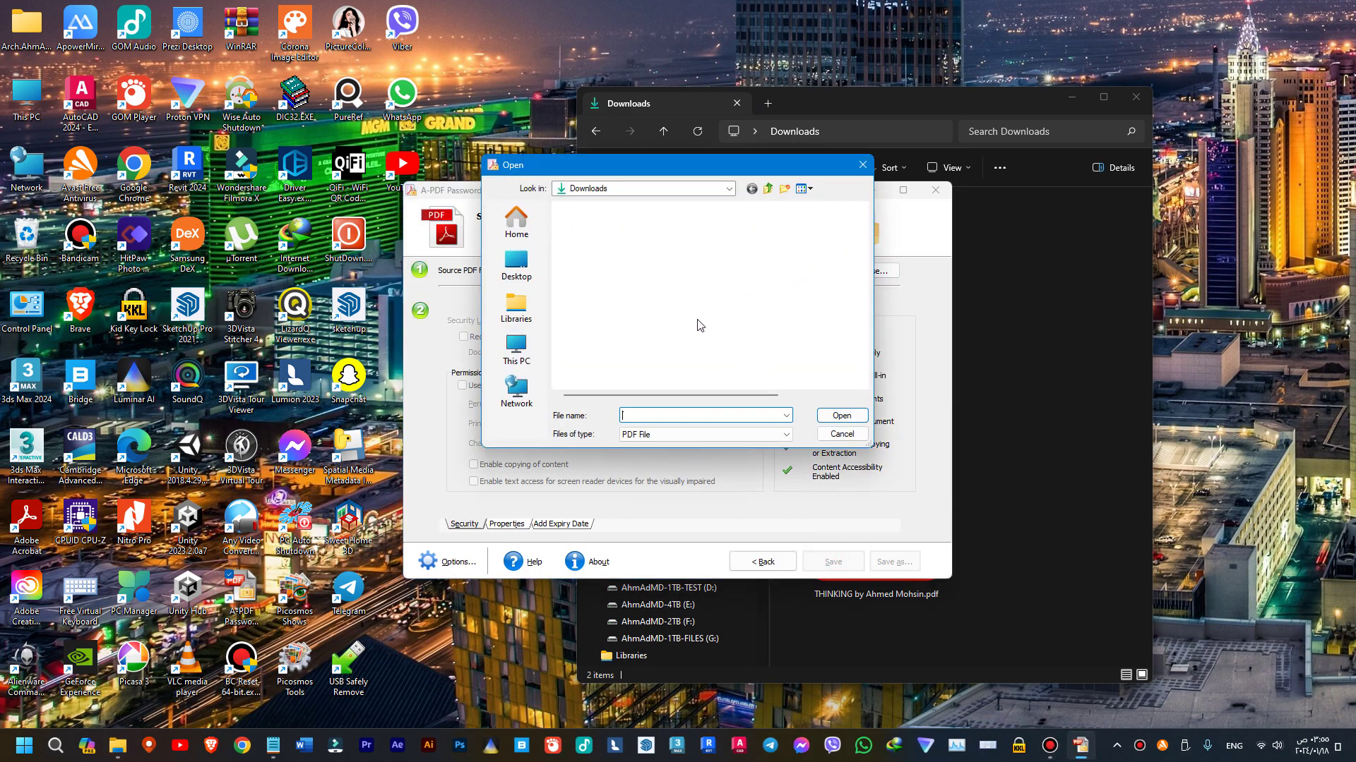
pyautogui.doubleClick(617, 254)
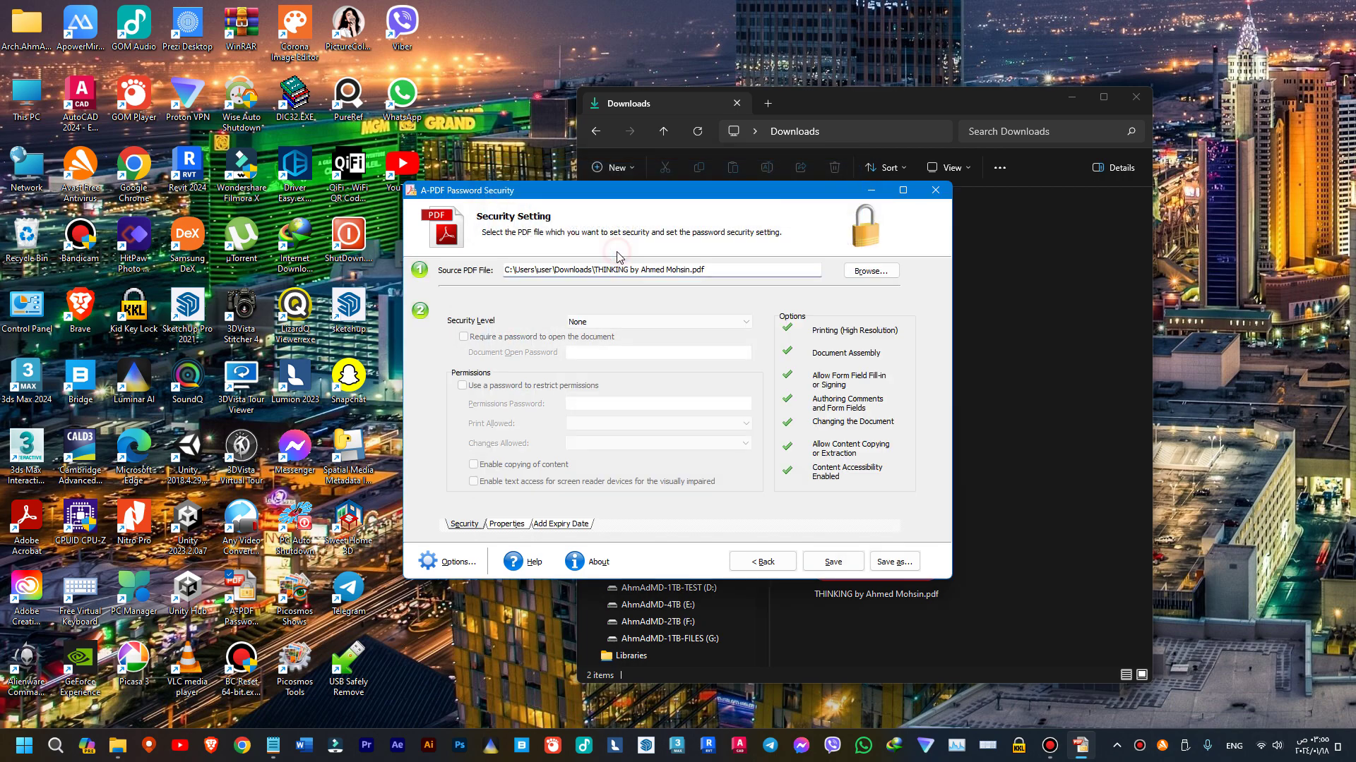
pyautogui.click(642, 320)
pyautogui.click(609, 370)
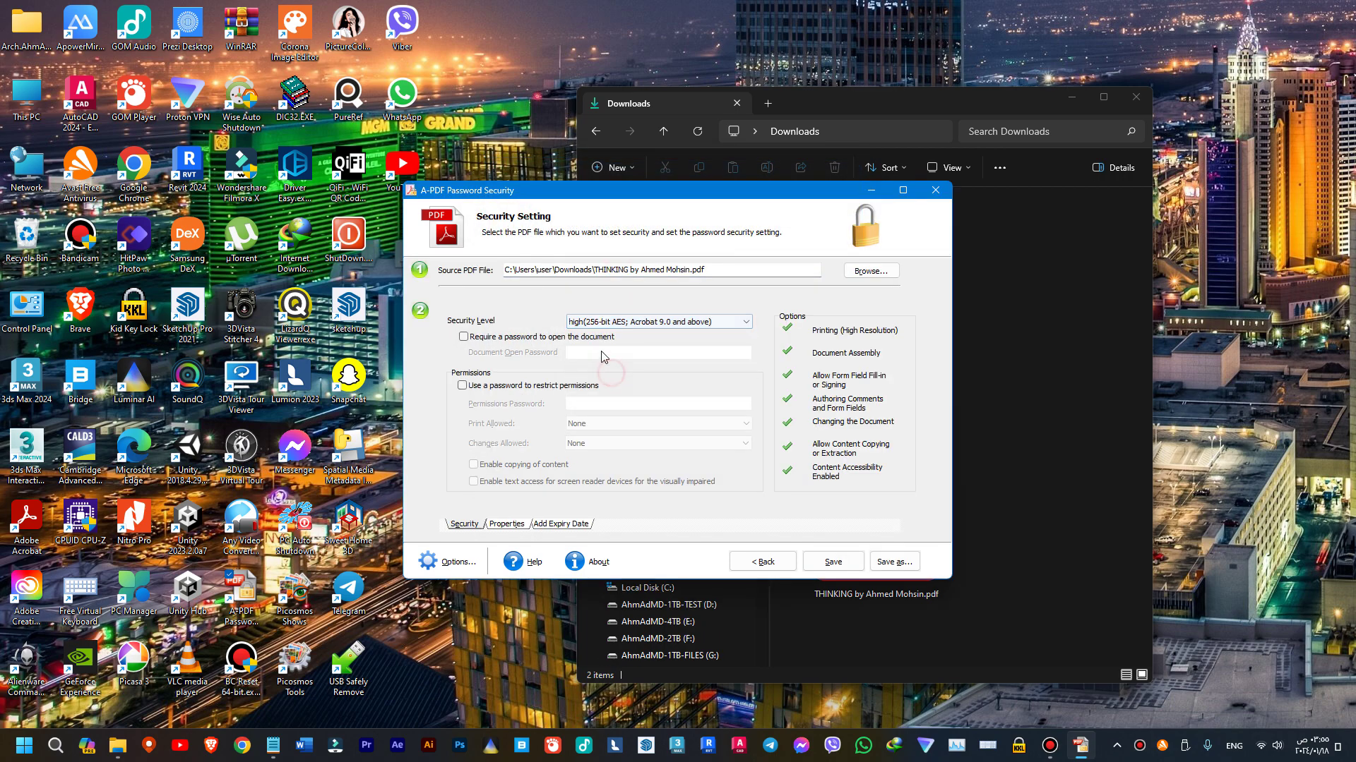
# - Require a document open password and set a permissions password to restrict the document
pyautogui.click(544, 337)
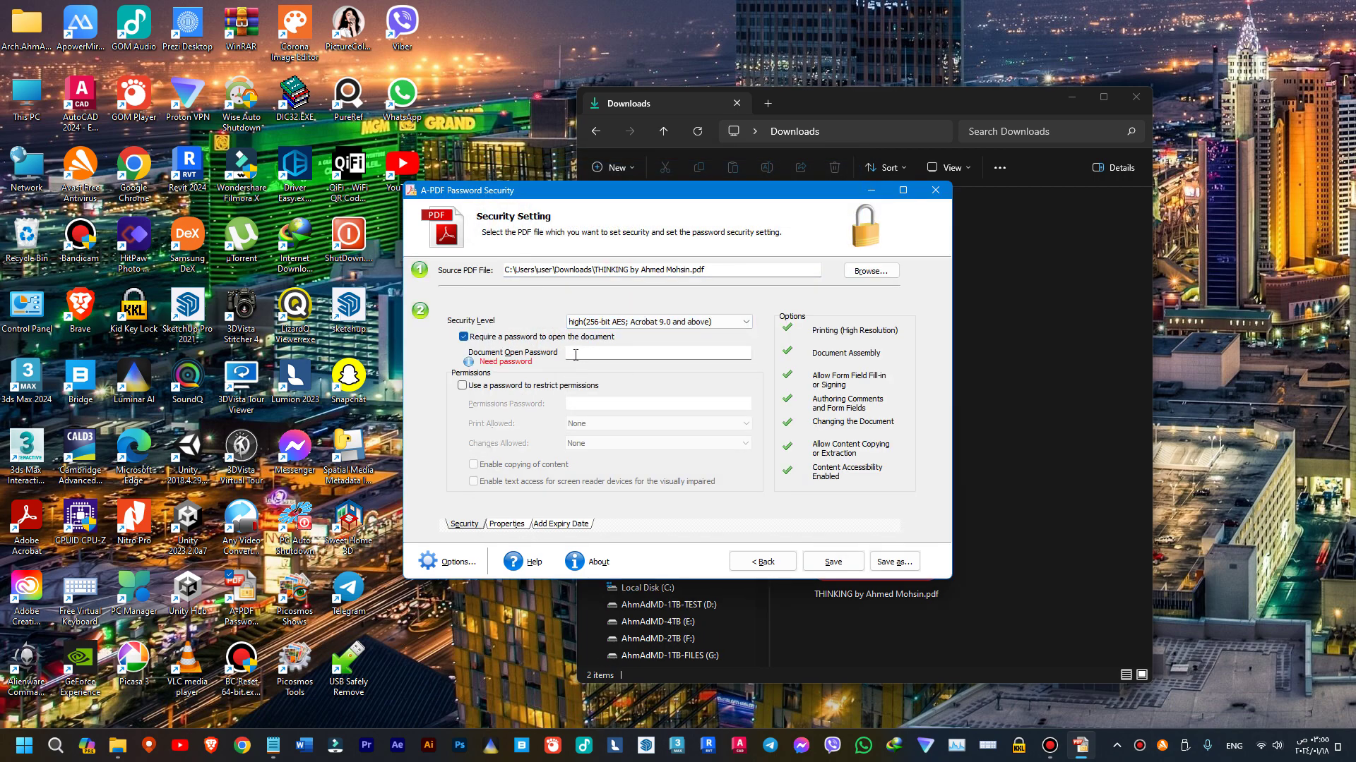
pyautogui.click(574, 357)
pyautogui.write('123')
pyautogui.click(523, 387)
pyautogui.click(572, 403)
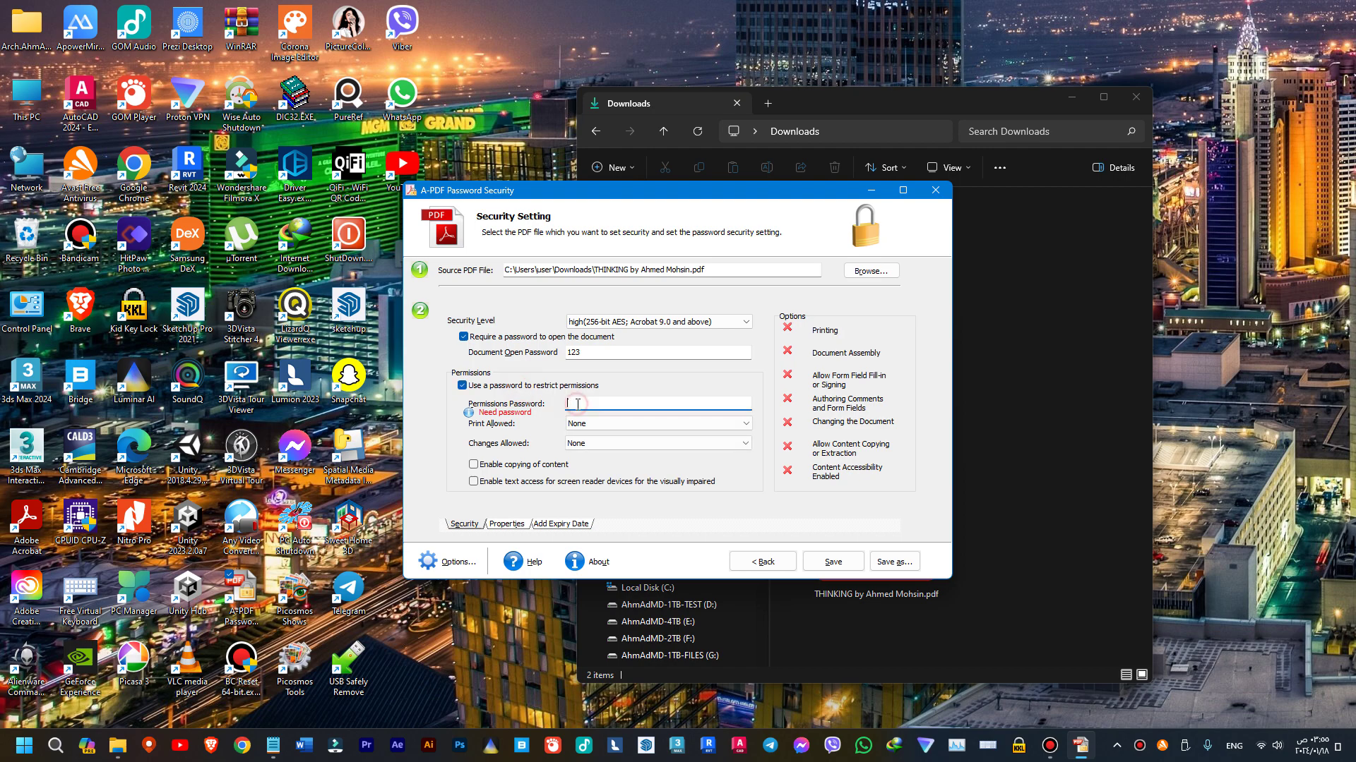
pyautogui.write('asd')
# - Save the protected copy into Downloads and close the password tool on the Finished page
pyautogui.click(872, 563)
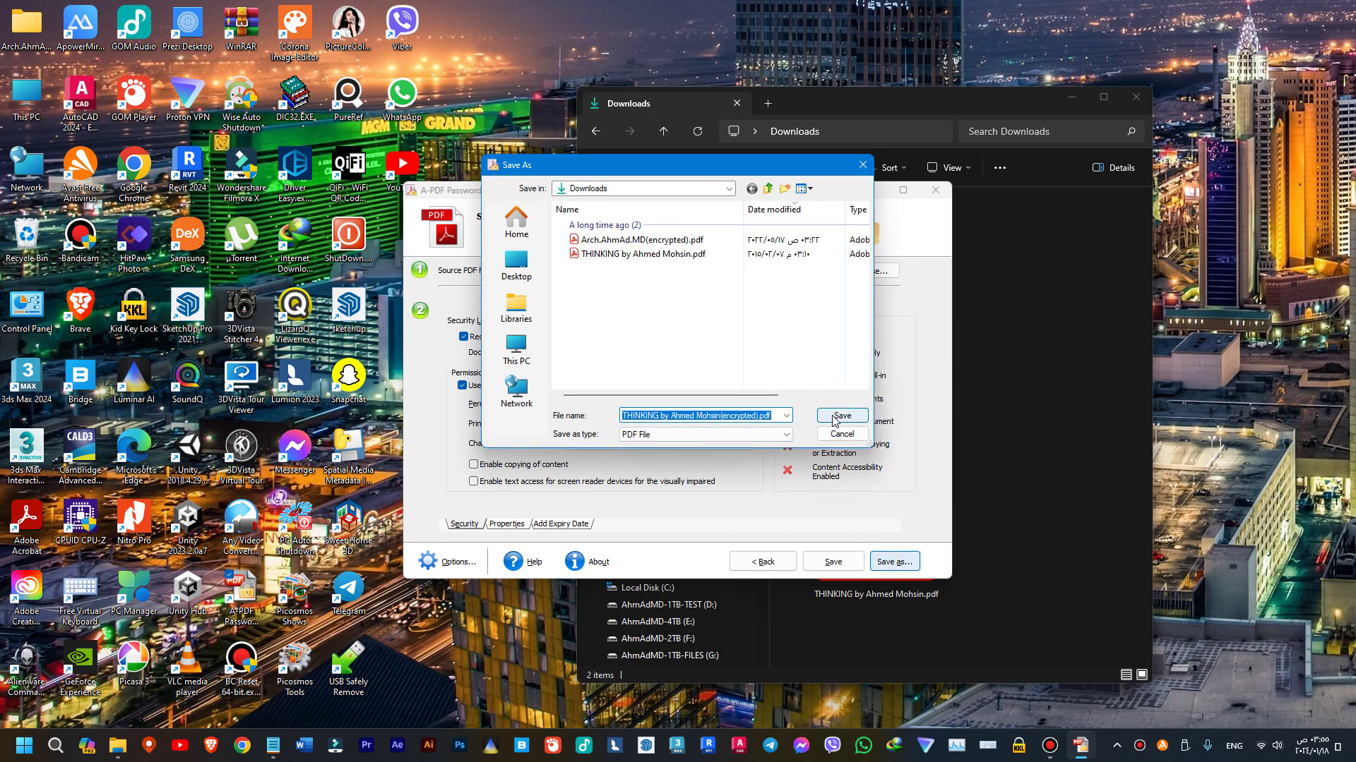
pyautogui.click(833, 417)
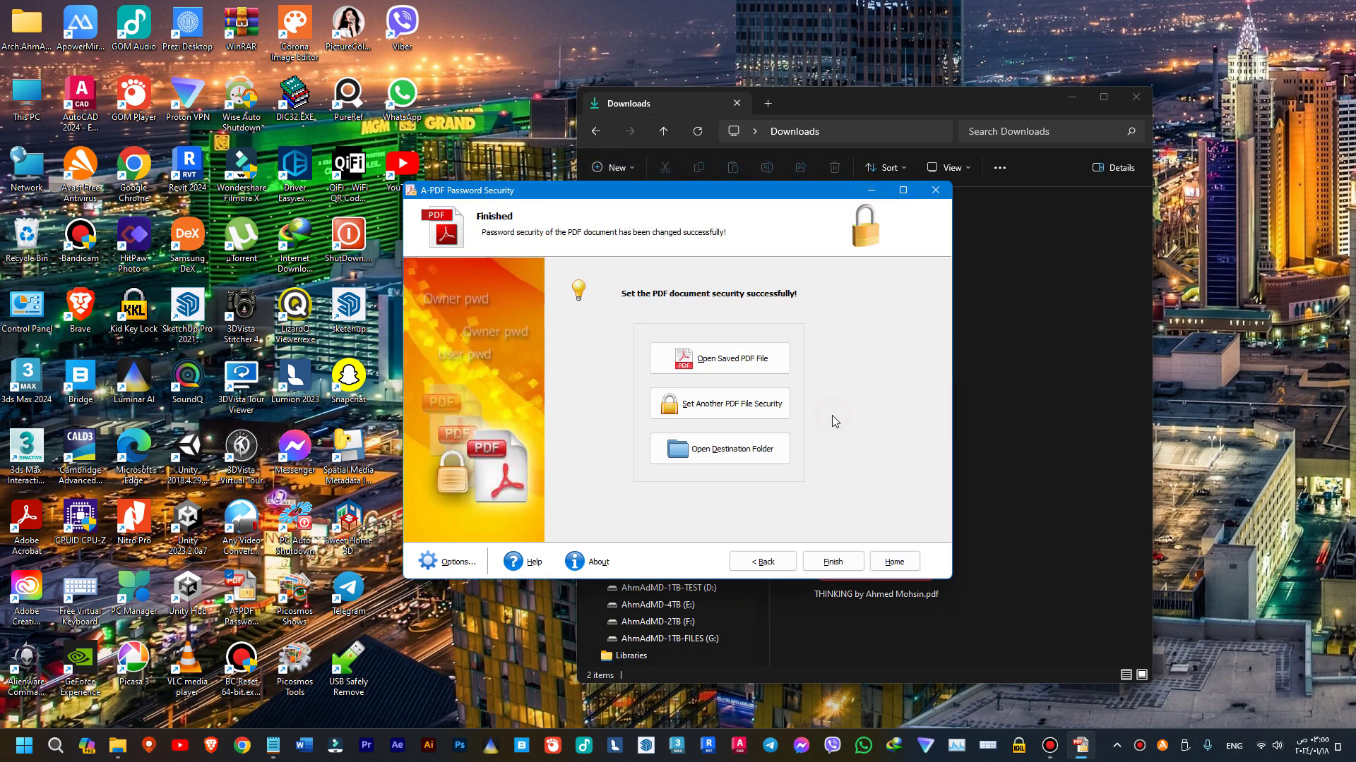
pyautogui.click(845, 567)
# - Open the encrypted THINKING PDF in Acrobat with its open password and select the cover title THINKING
pyautogui.click(891, 366)
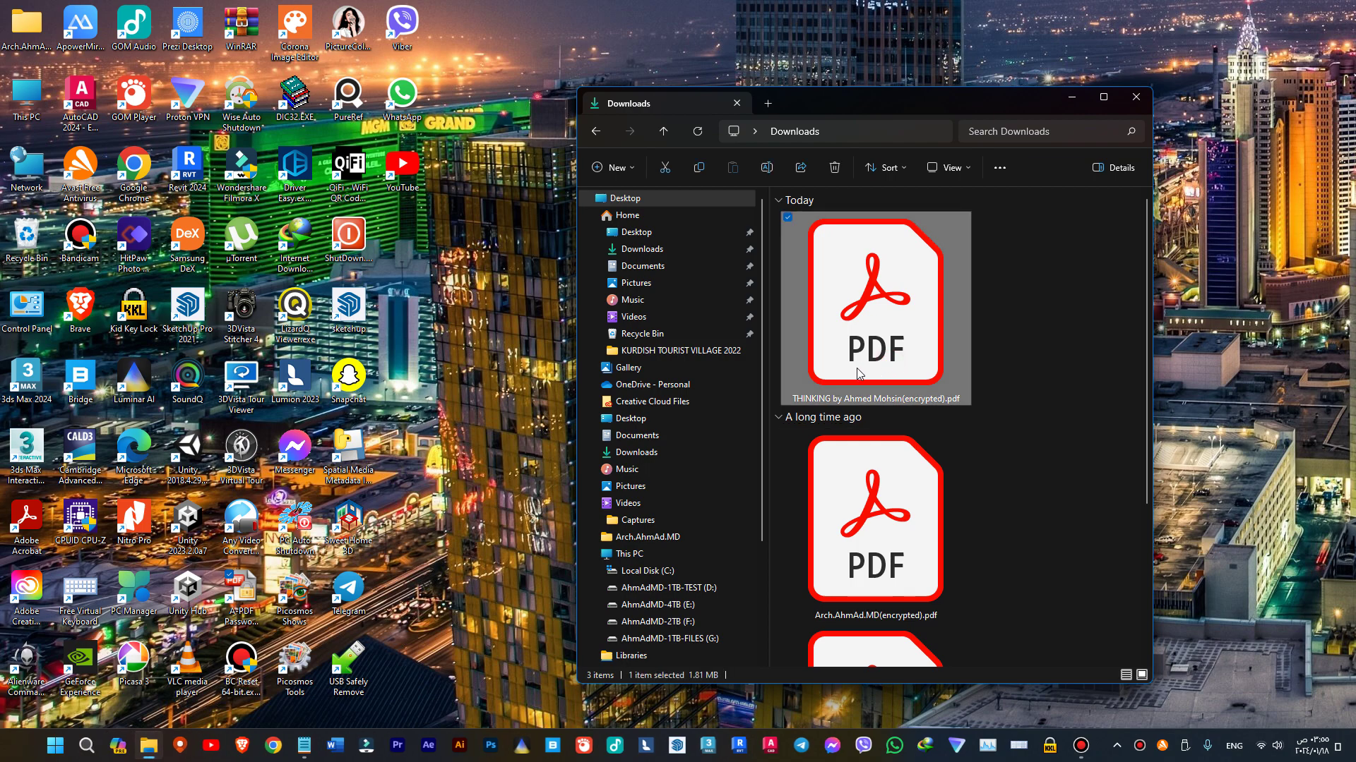
pyautogui.doubleClick(858, 373)
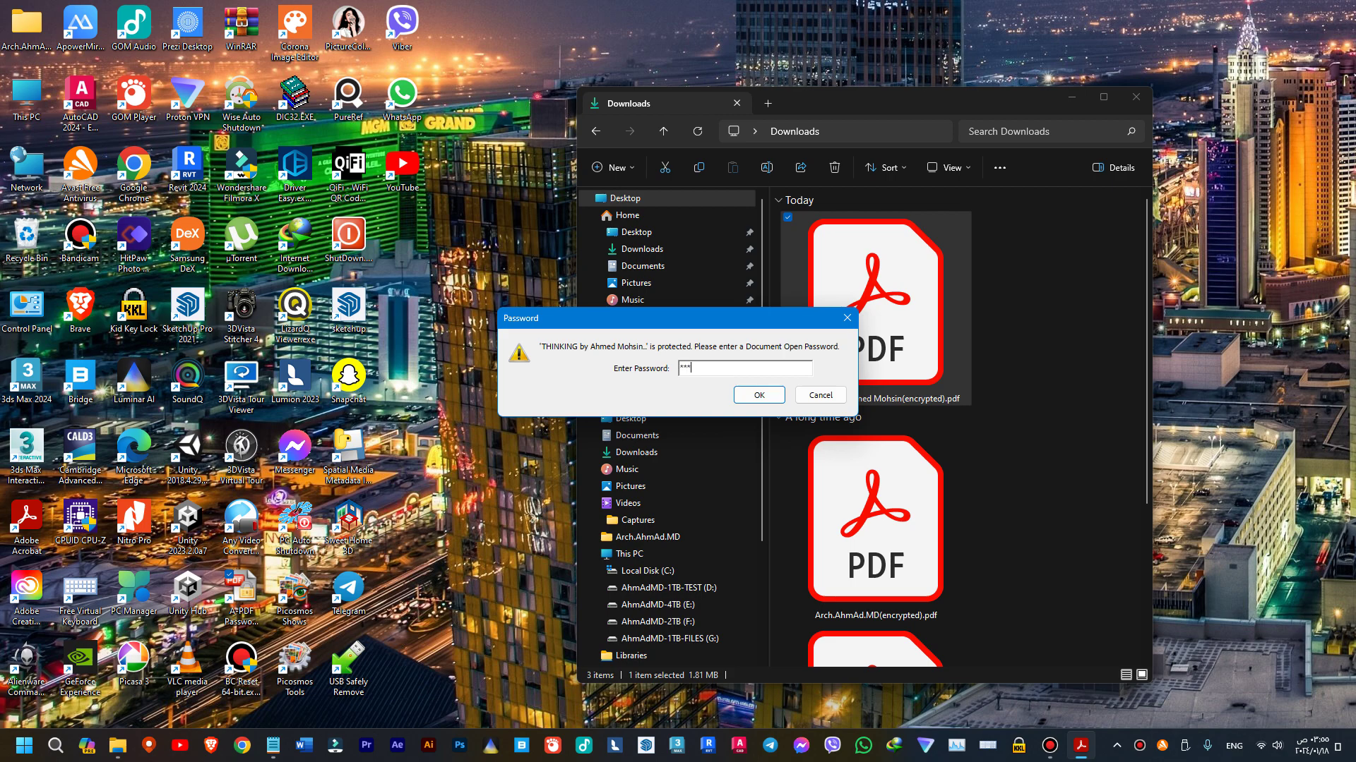
pyautogui.press('Return')
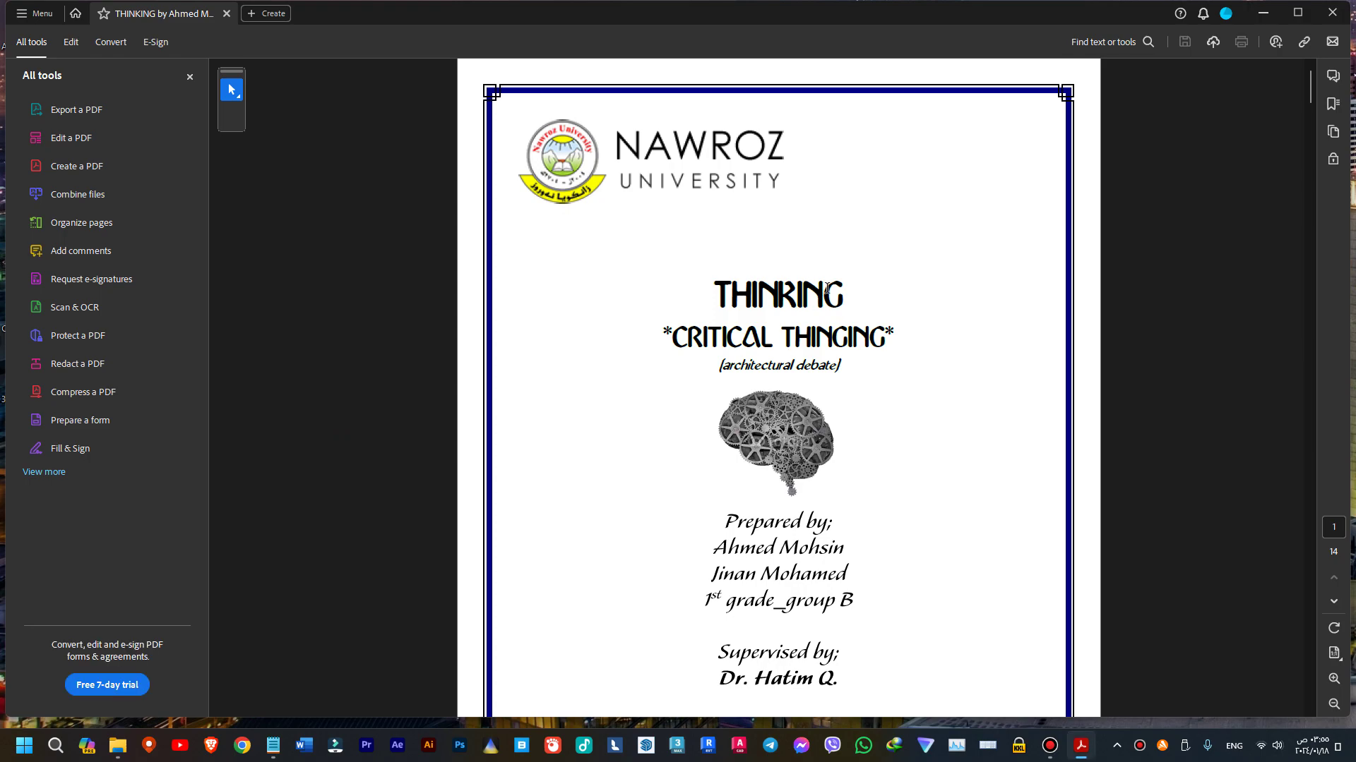
pyautogui.moveTo(844, 291); pyautogui.dragTo(712, 293)
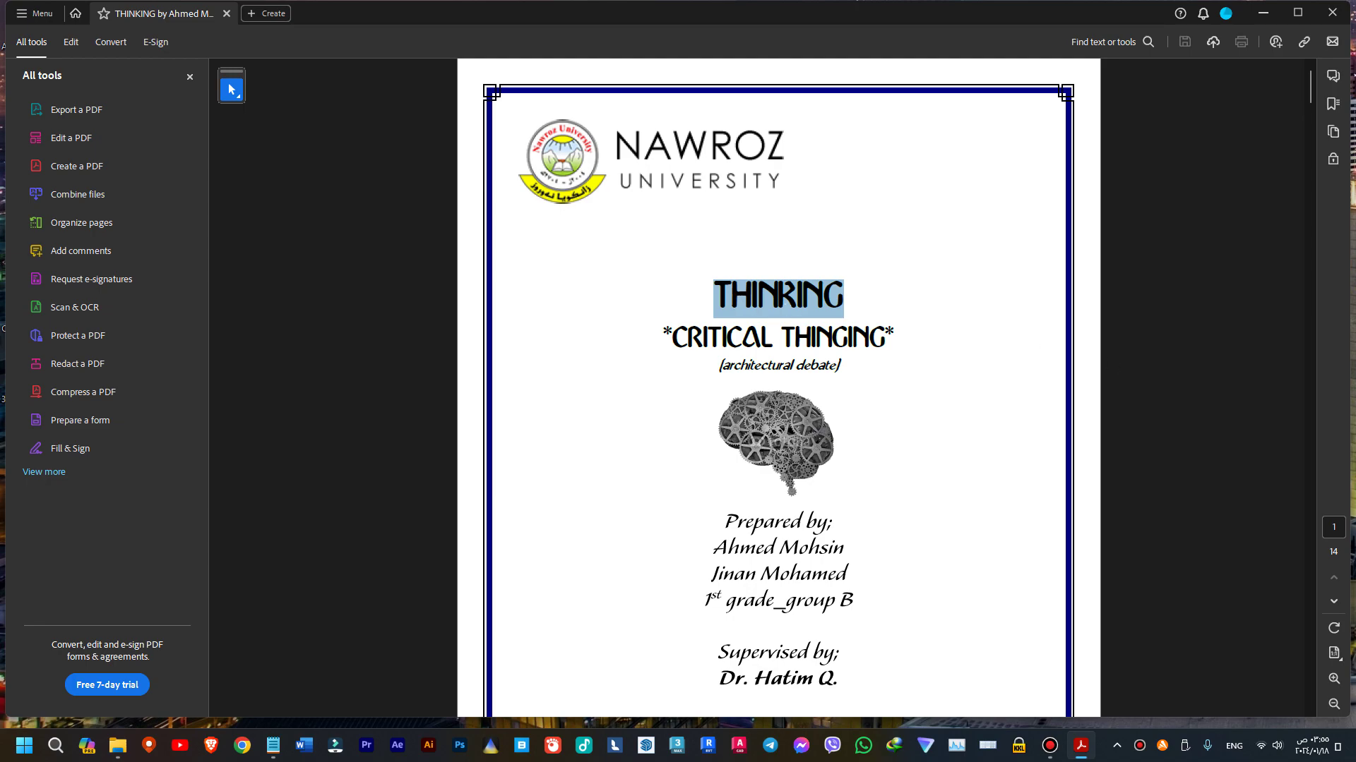
# - Clear all existing text from the Notepad tab and move Notepad aside to uncover the PDF
pyautogui.hotkey('alt', 'Tab')
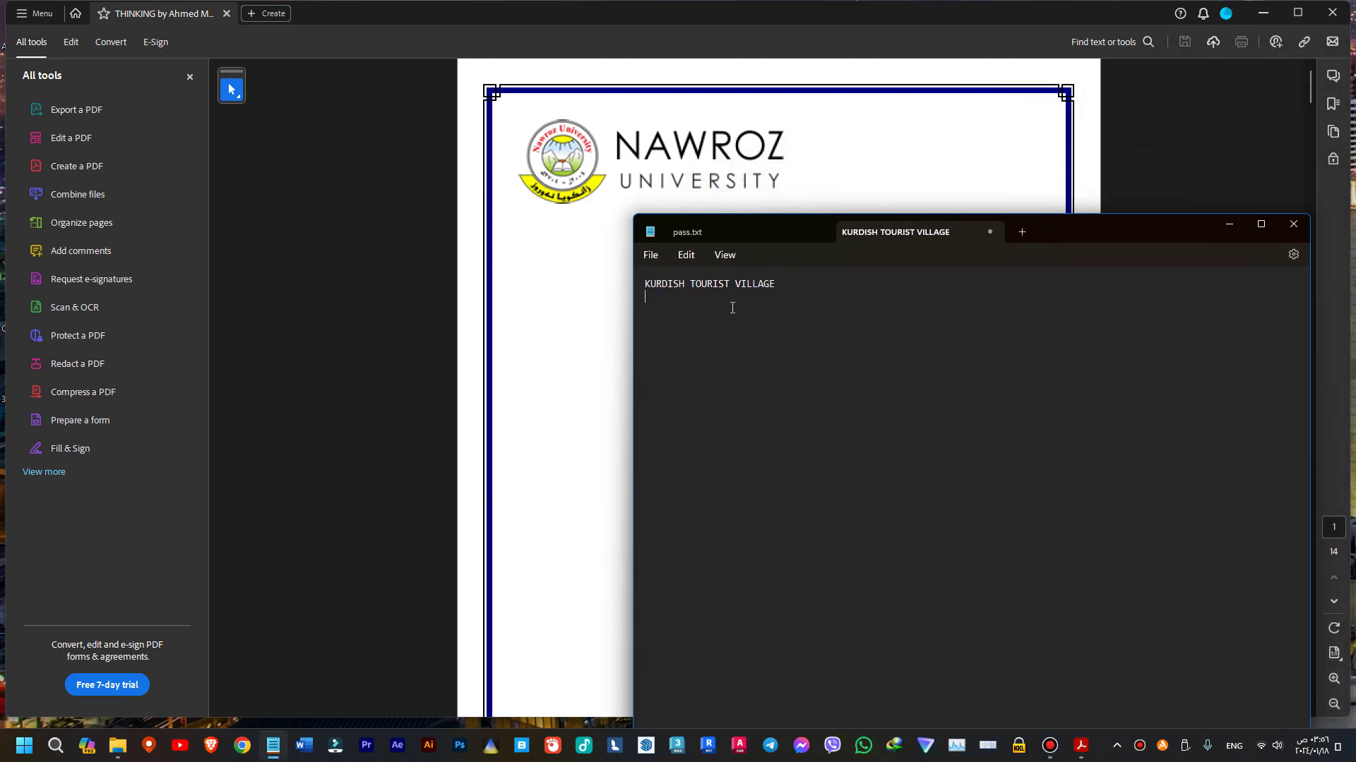
pyautogui.hotkey('ctrl', 'a')
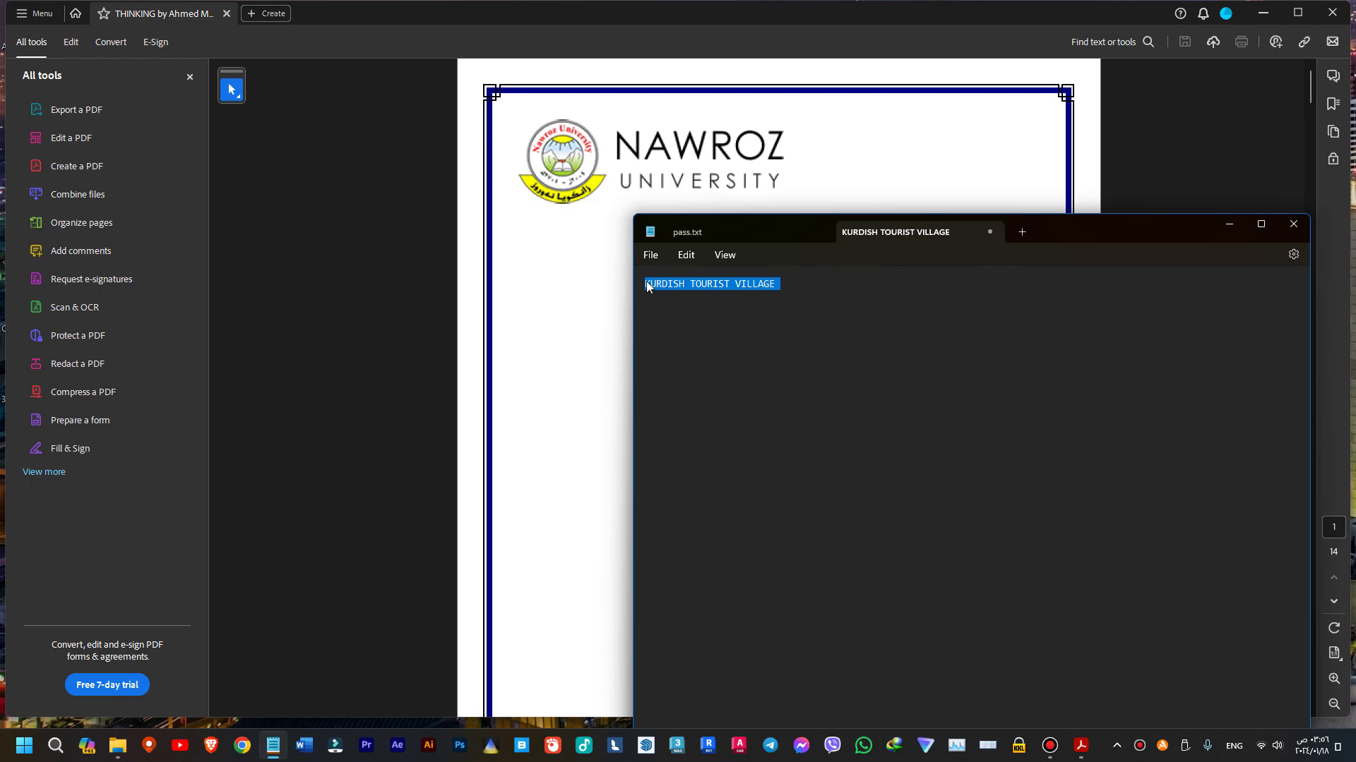
pyautogui.hotkey('ctrl', 'x')
pyautogui.moveTo(1069, 232); pyautogui.dragTo(1355, 307)
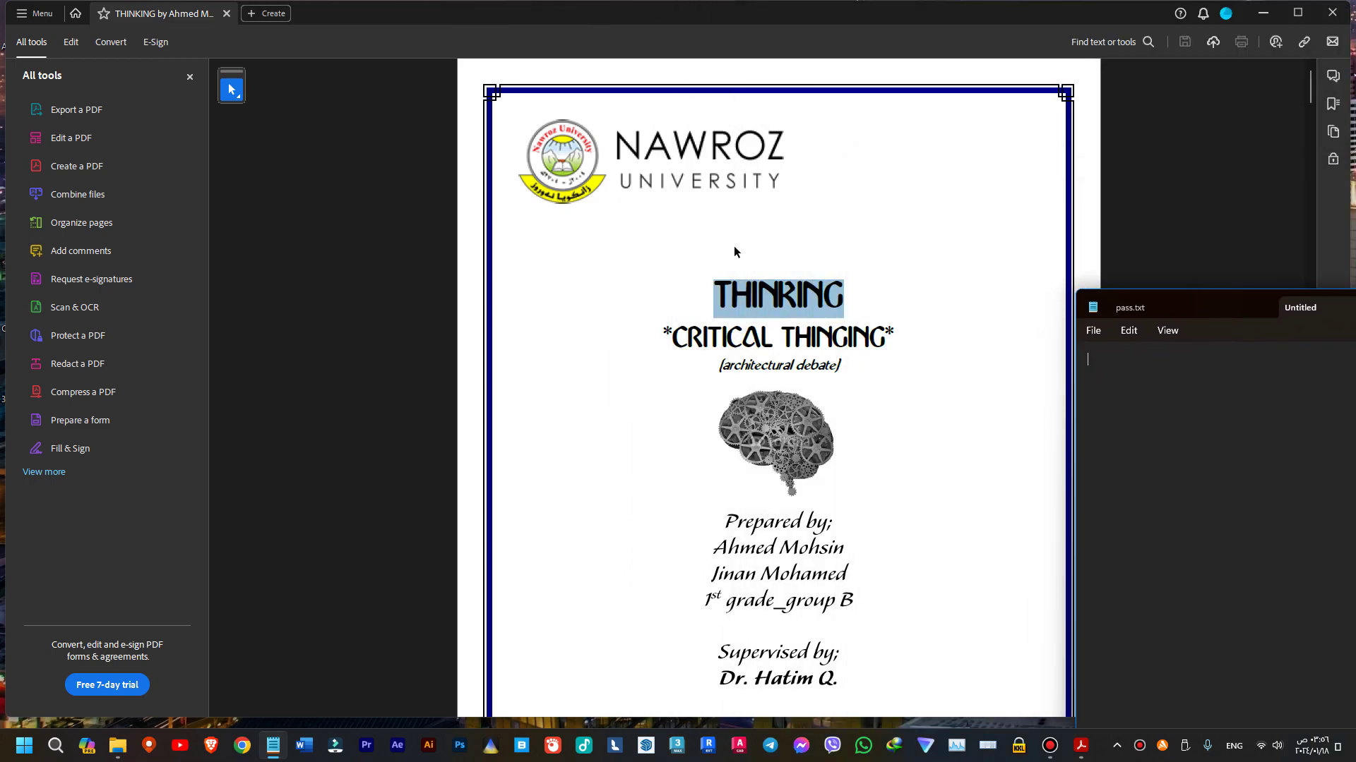
# - Reselect THINKING on the cover and try dragging it into Notepad, which stays blank
pyautogui.click(855, 292)
pyautogui.moveTo(856, 293); pyautogui.dragTo(749, 278)
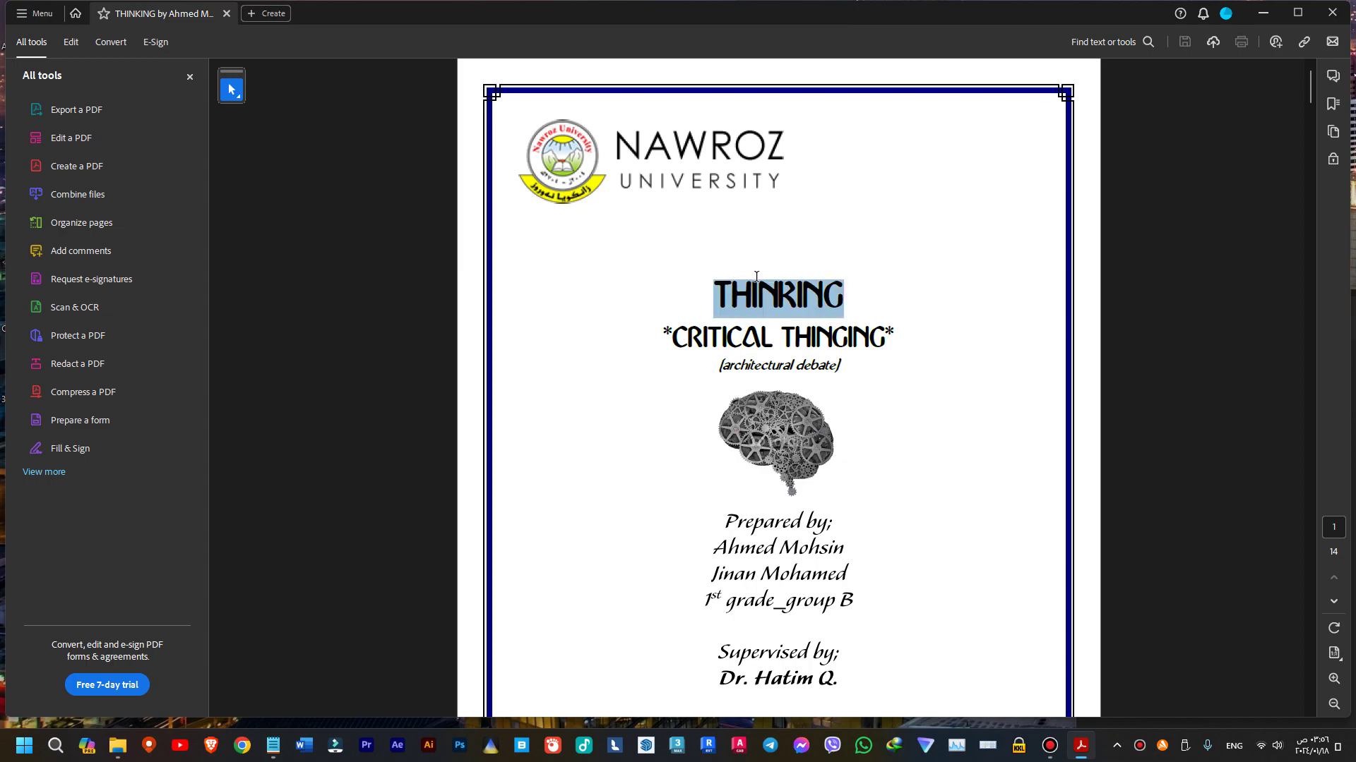
pyautogui.hotkey('alt', 'Tab')
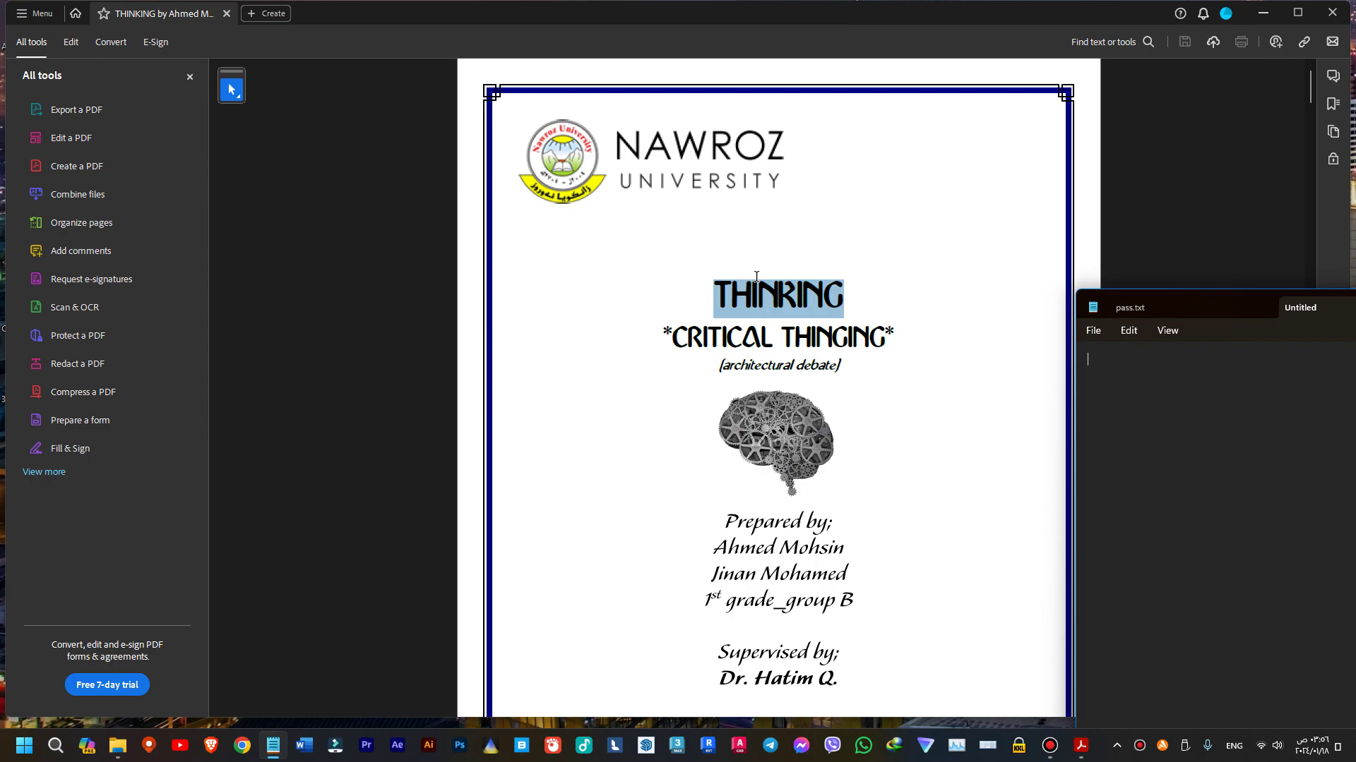
pyautogui.moveTo(756, 277); pyautogui.dragTo(775, 318)
pyautogui.click(1158, 143)
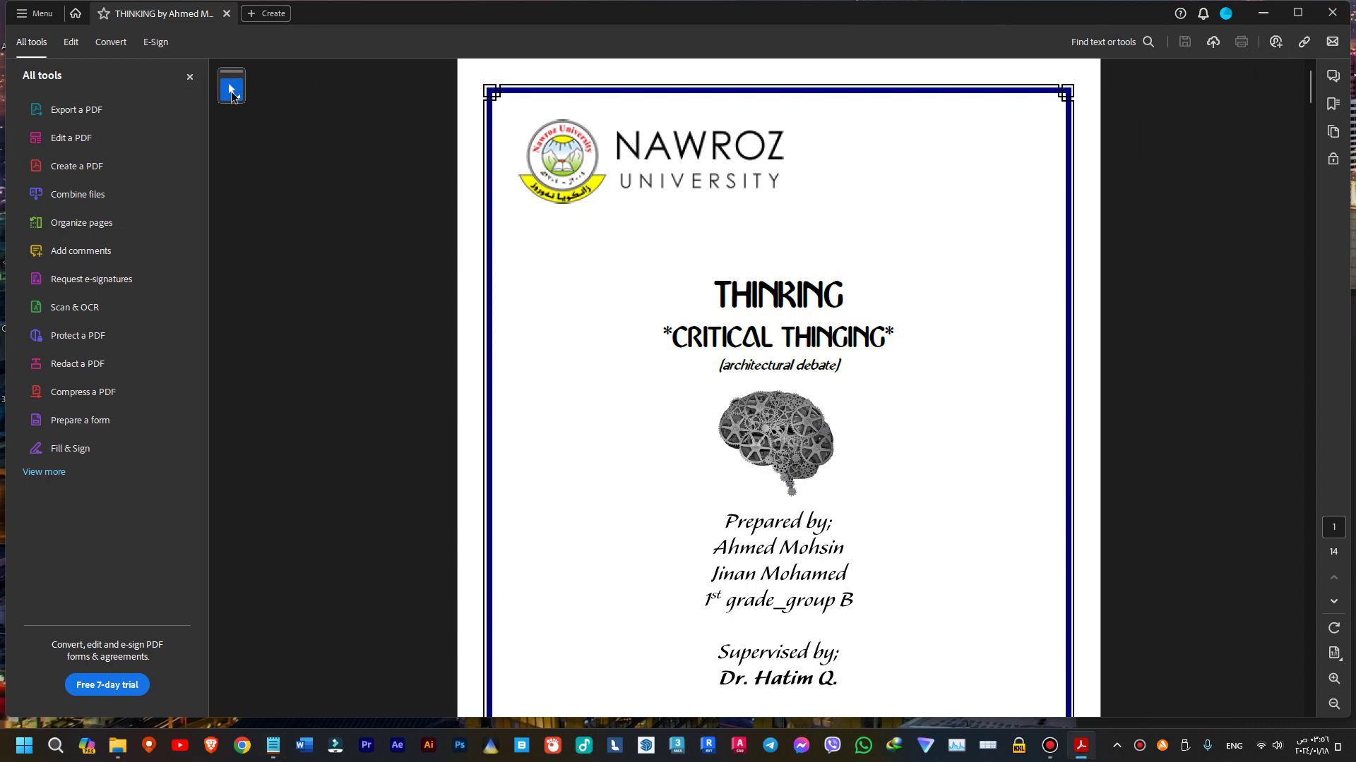
# - Close Acrobat and reopen the encrypted THINKING PDF from Downloads, entering its open password again
pyautogui.click(1332, 13)
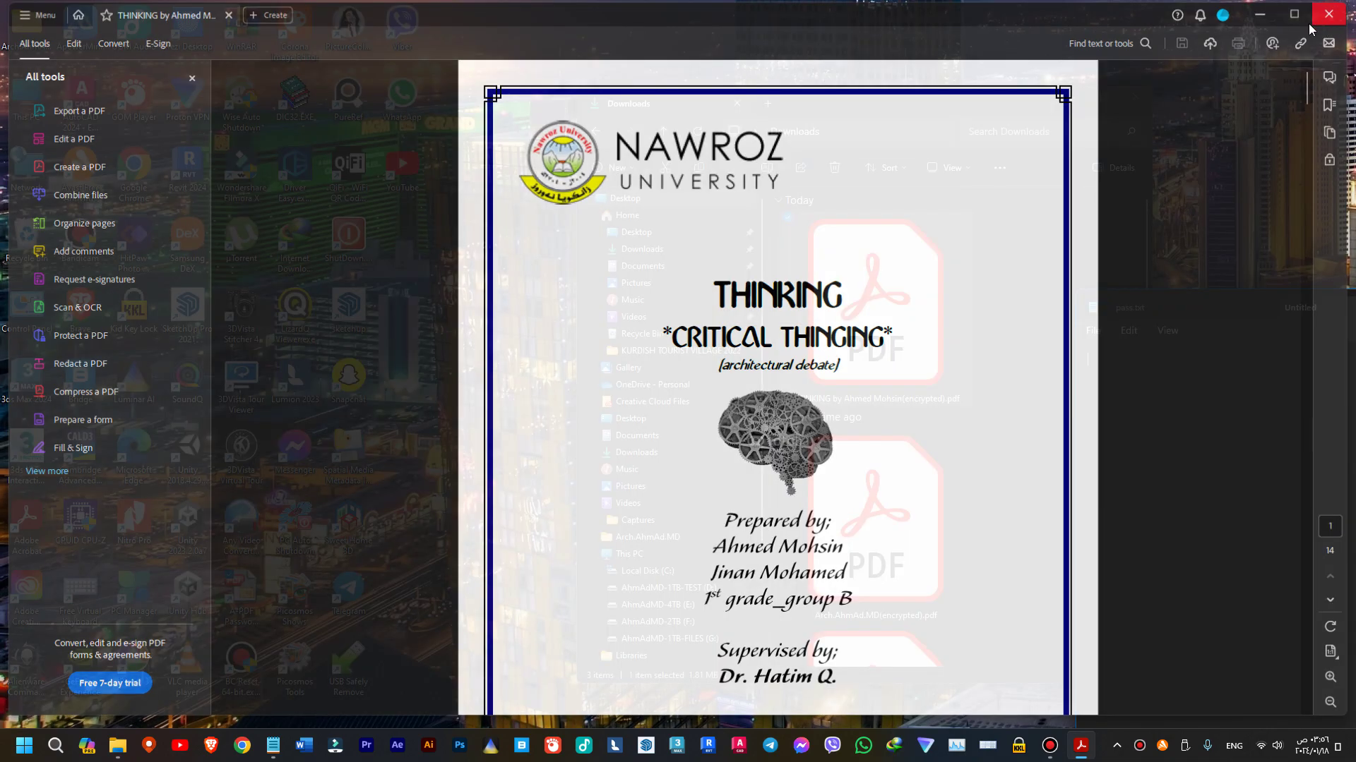
pyautogui.click(832, 320)
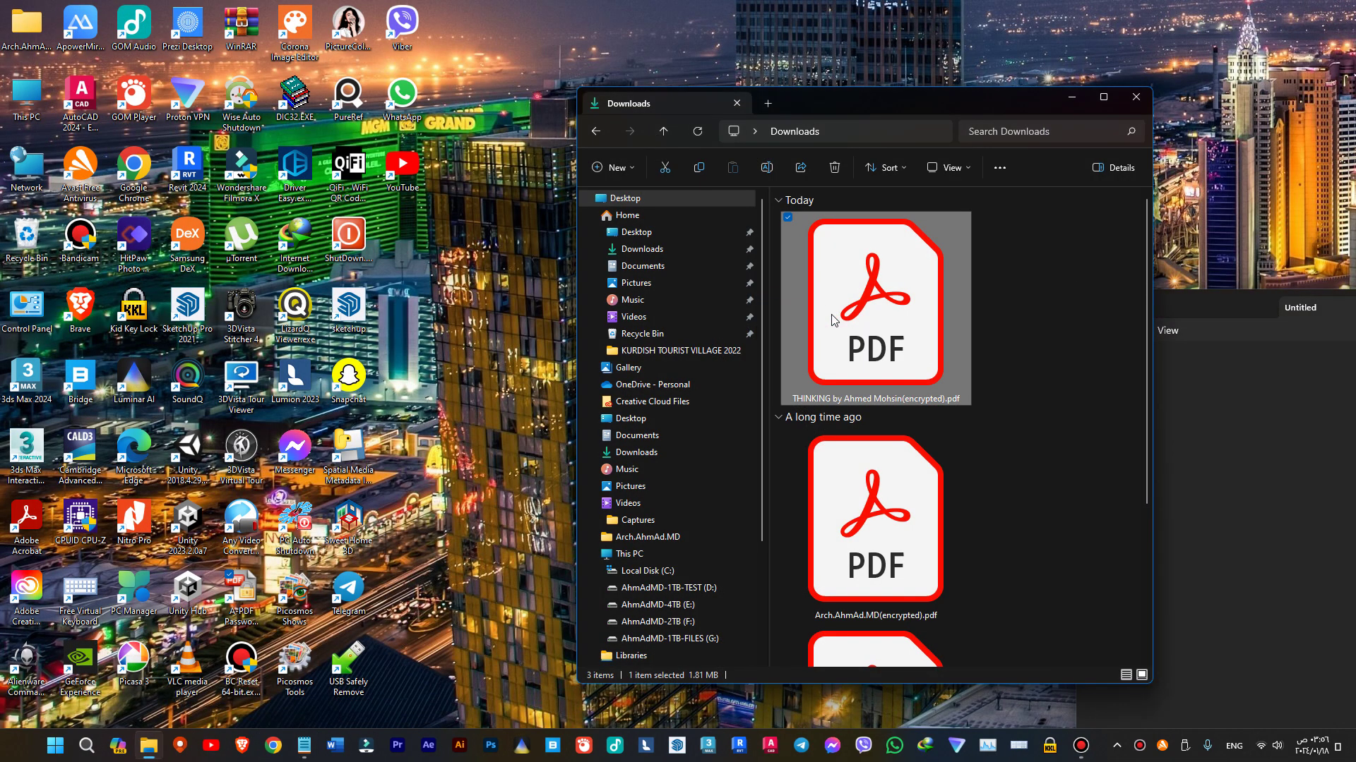
pyautogui.doubleClick(833, 320)
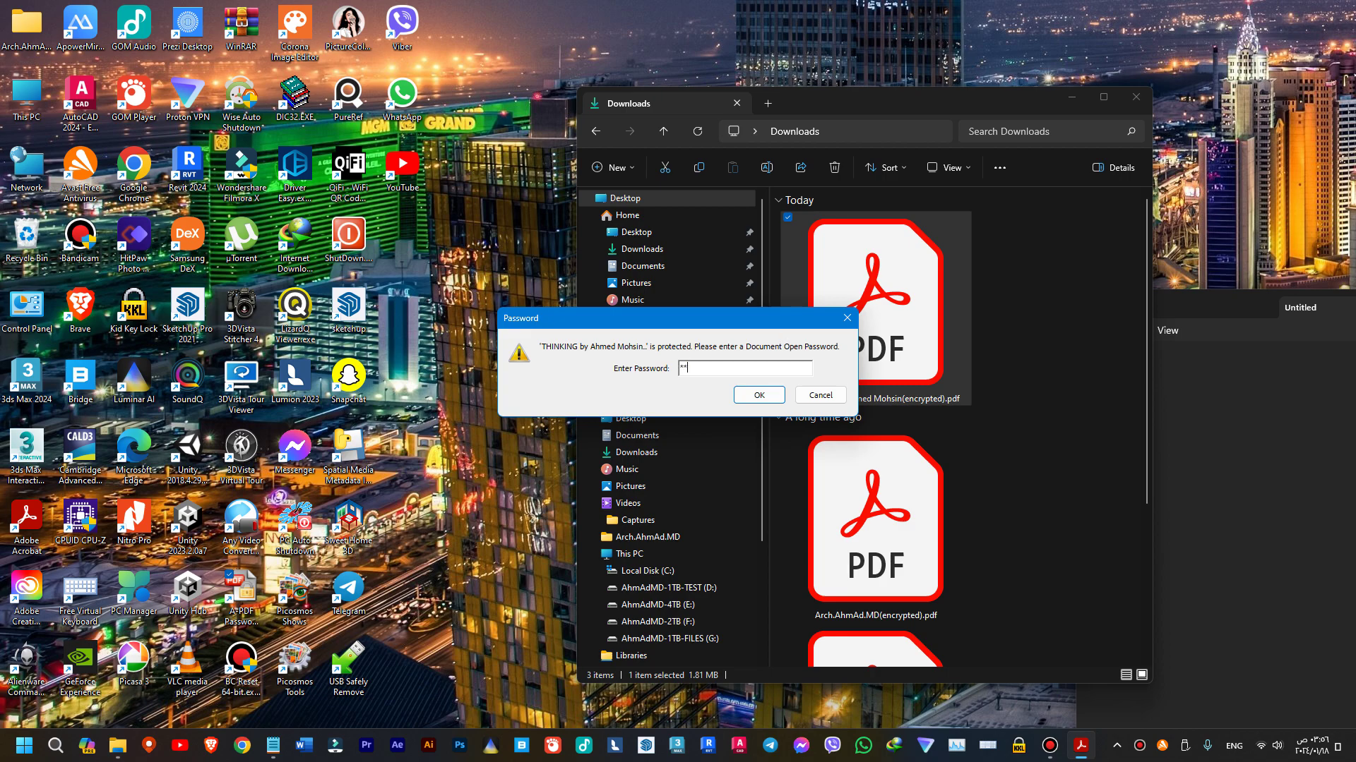
pyautogui.press('Return')
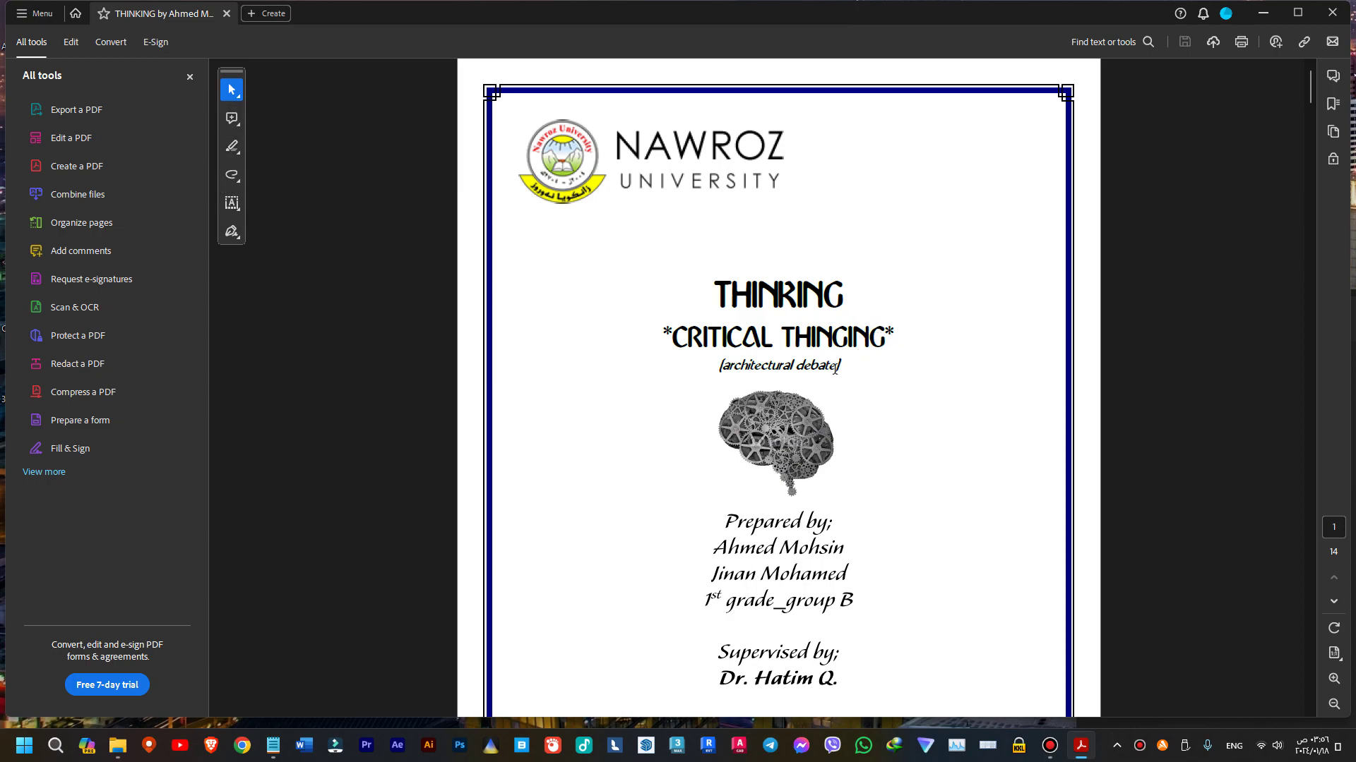
# - Paste the three THINKING cover title lines into Notepad, then close the PDF in Acrobat
pyautogui.moveTo(835, 368); pyautogui.dragTo(697, 292)
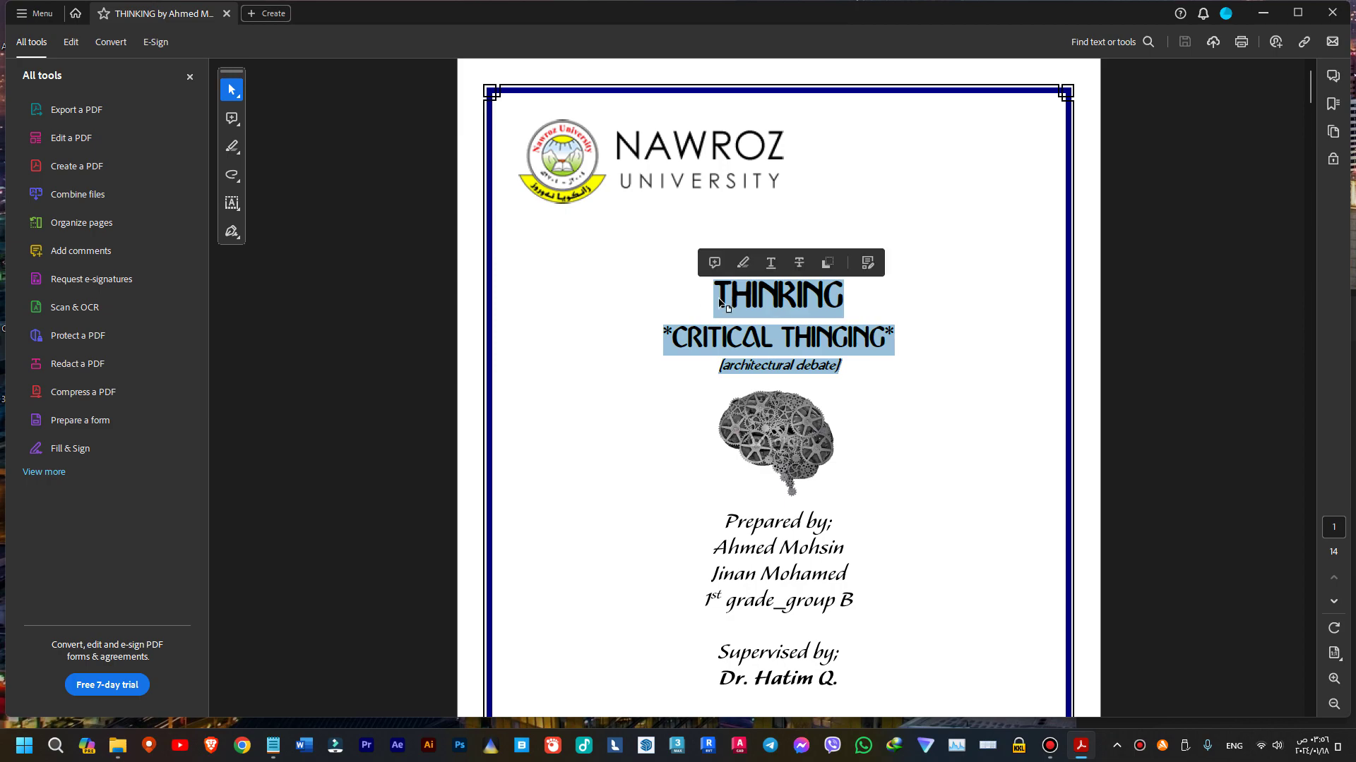
pyautogui.hotkey('alt', 'Tab')
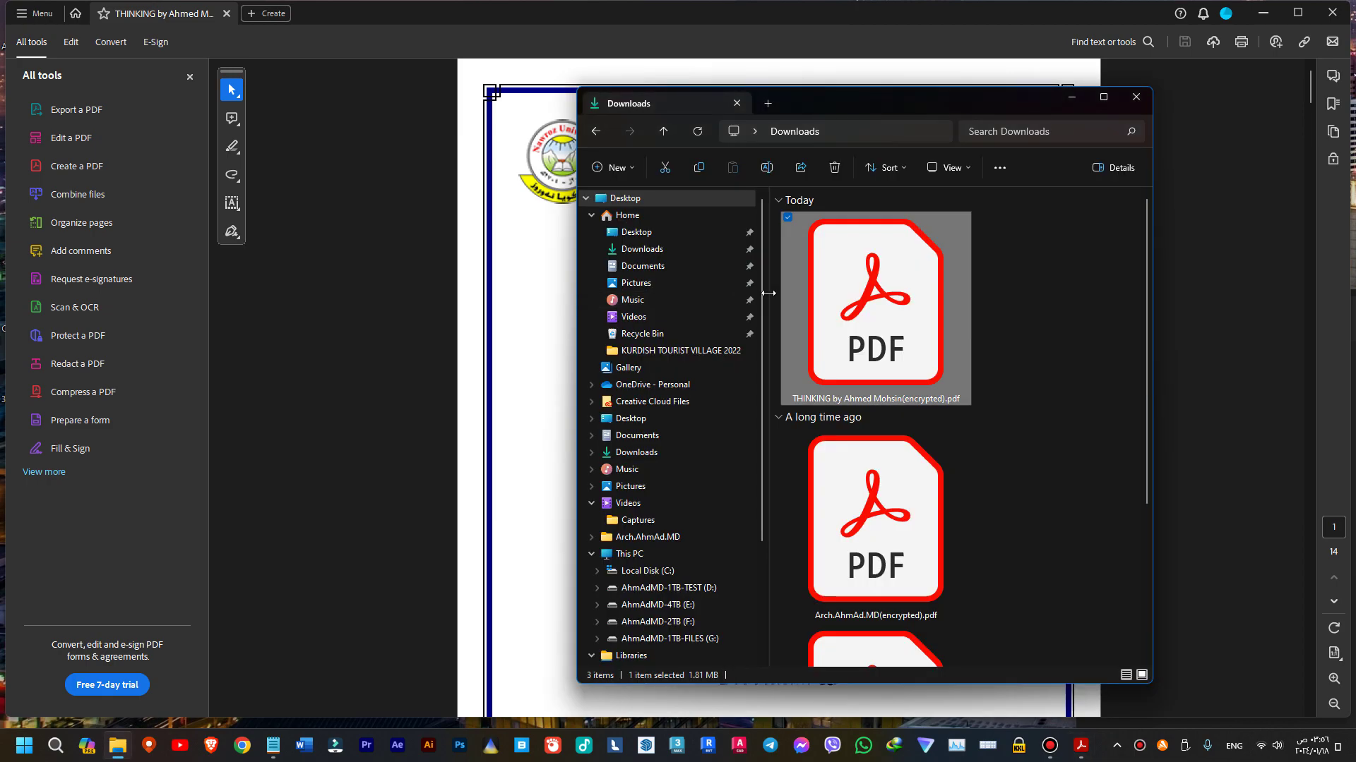
pyautogui.click(1038, 37)
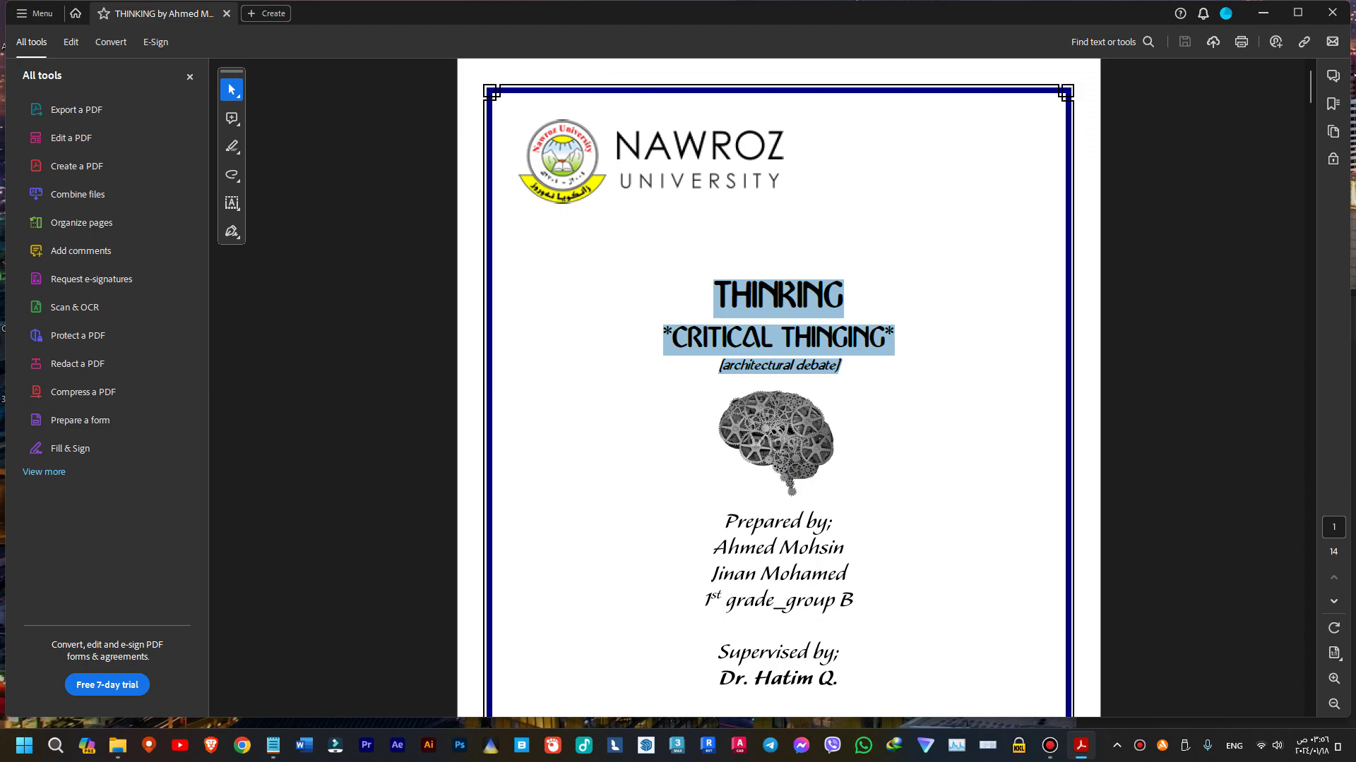
pyautogui.moveTo(1354, 260); pyautogui.dragTo(1017, 192)
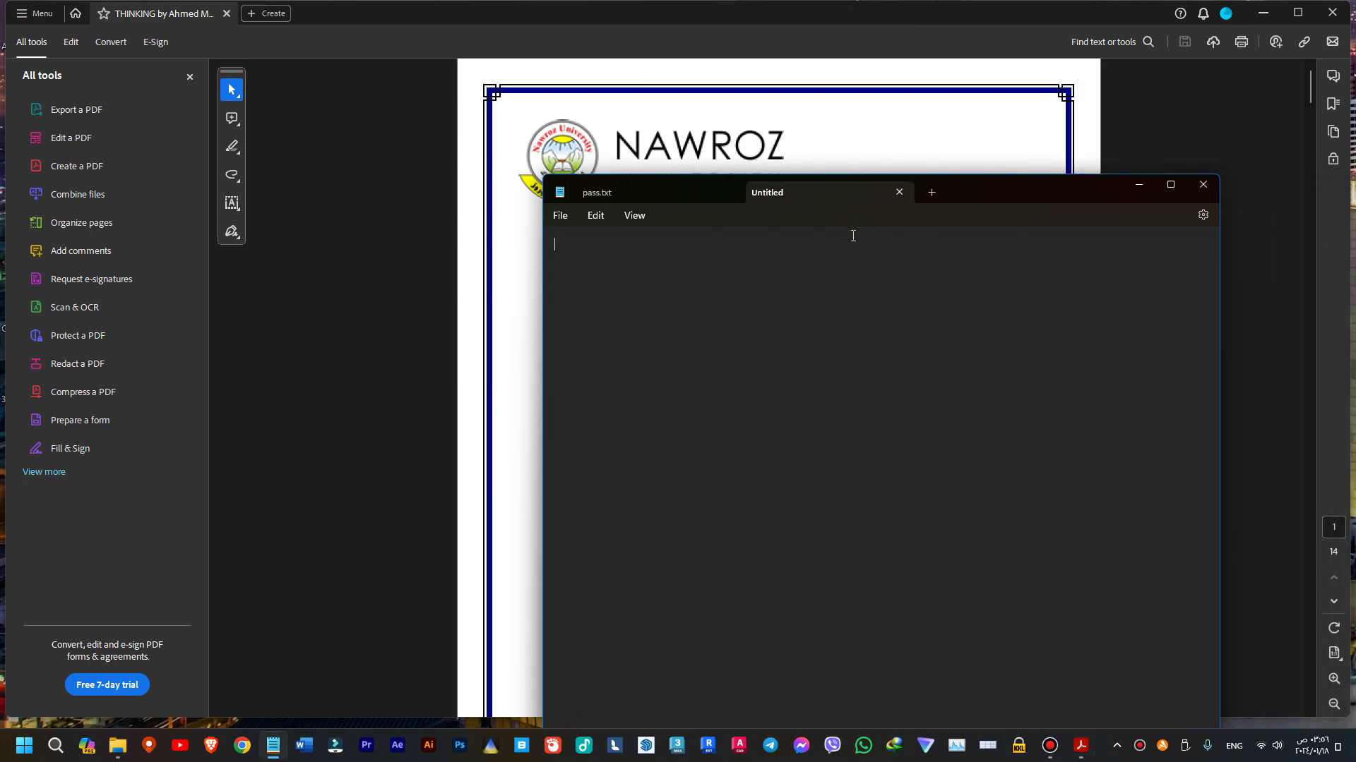
pyautogui.hotkey('ctrl', 'v')
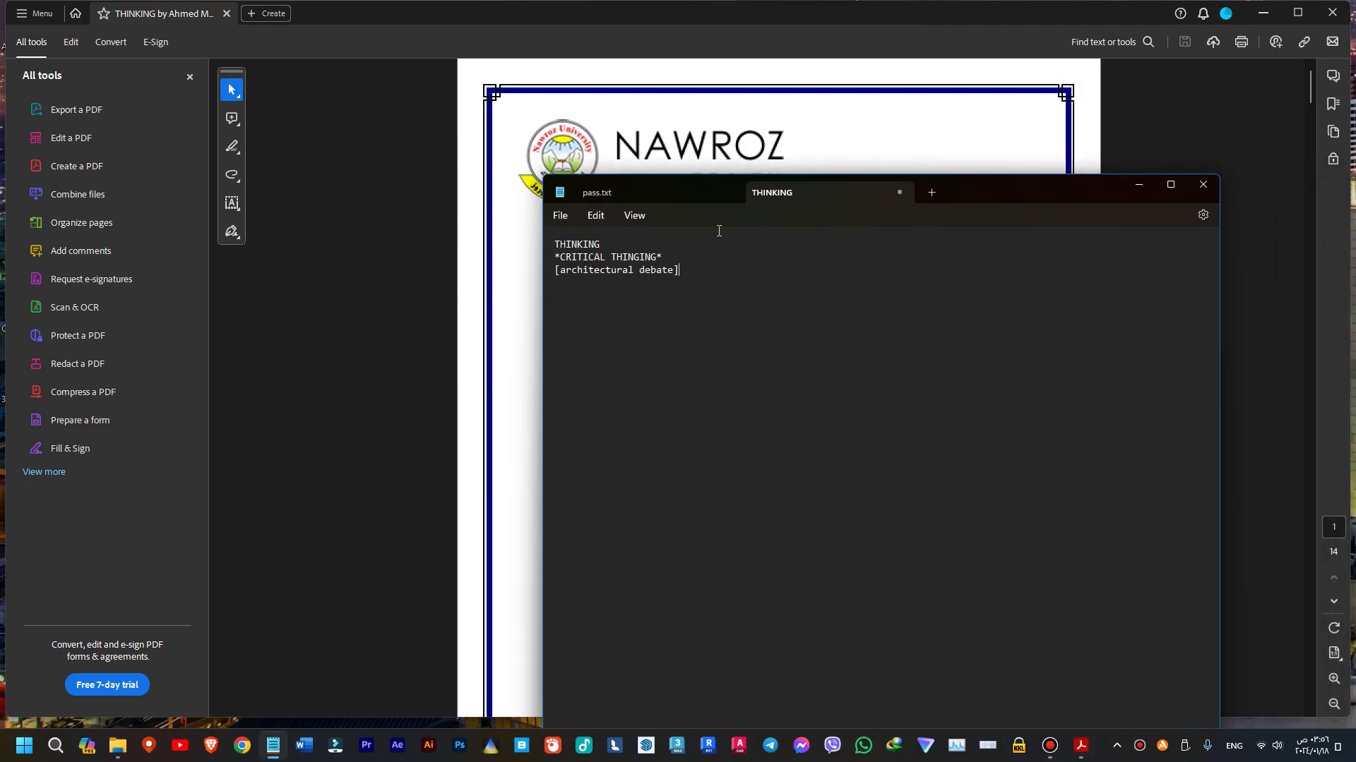
pyautogui.click(336, 253)
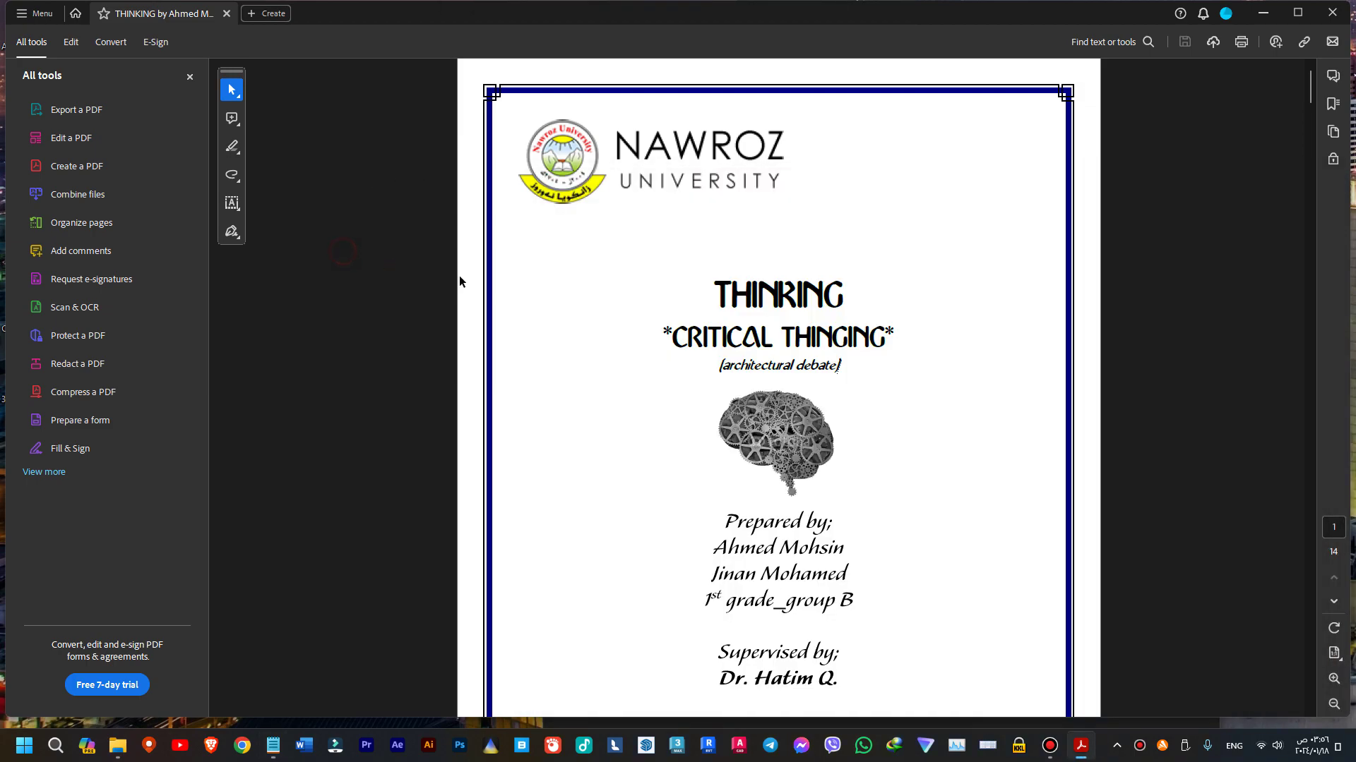
pyautogui.click(1331, 13)
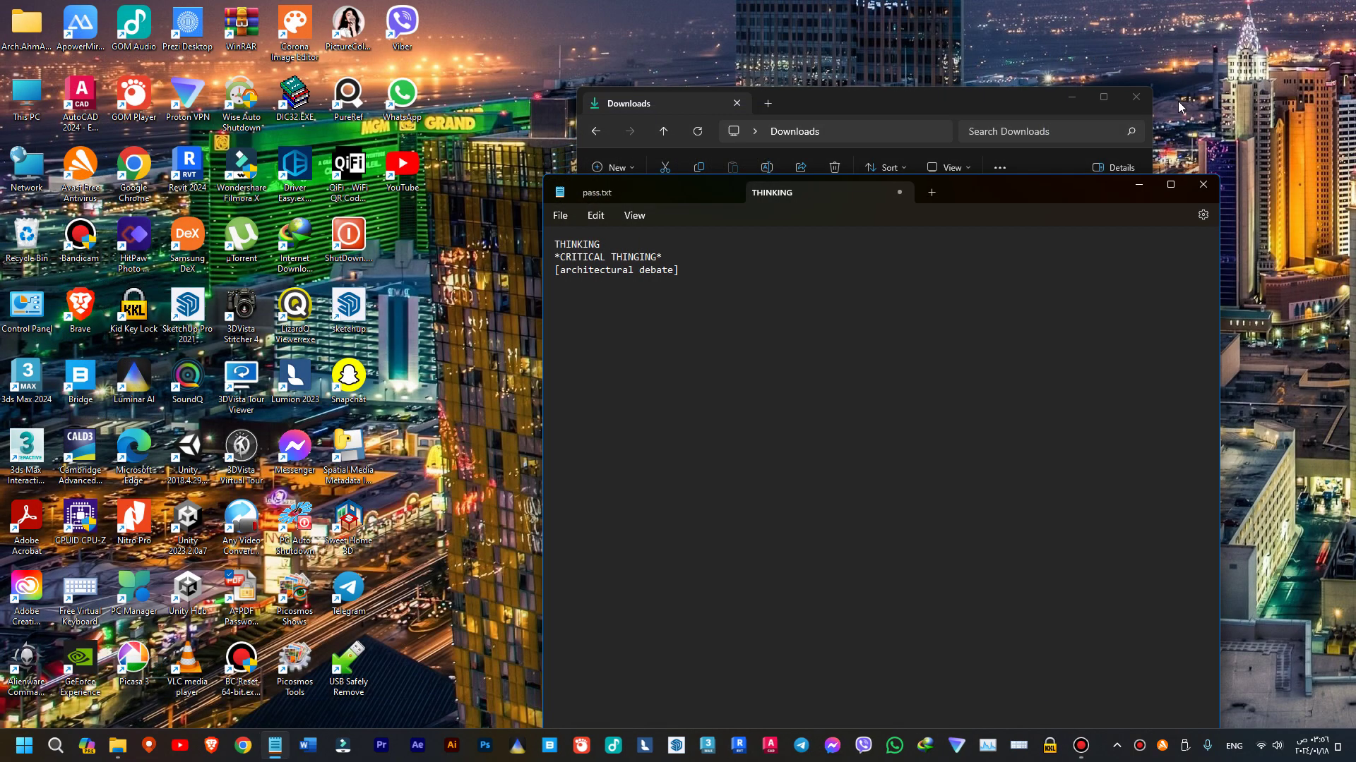